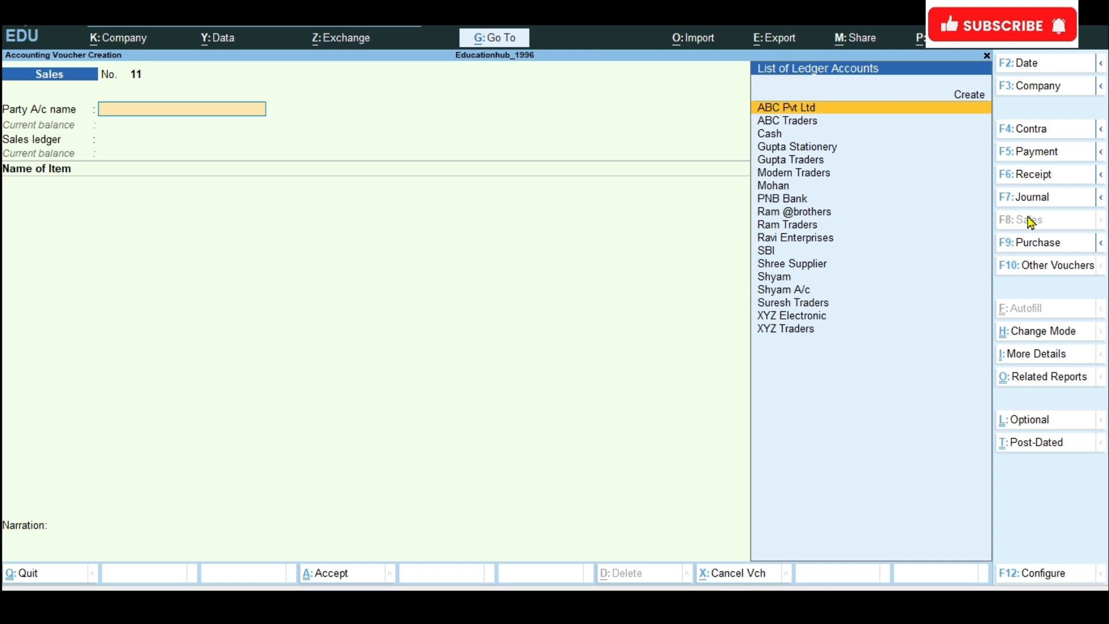
Step: Create a party ledger named Rahul Traders under Sundry Debtors from the sales voucher and save it
click(968, 99)
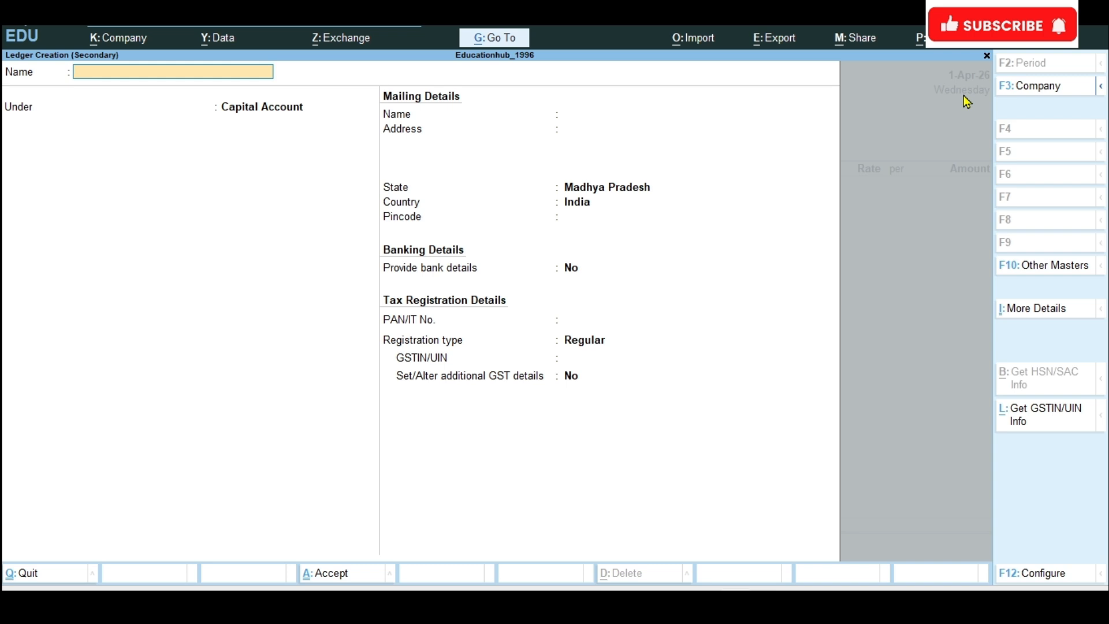
text(Rahul traders)
key(Return)
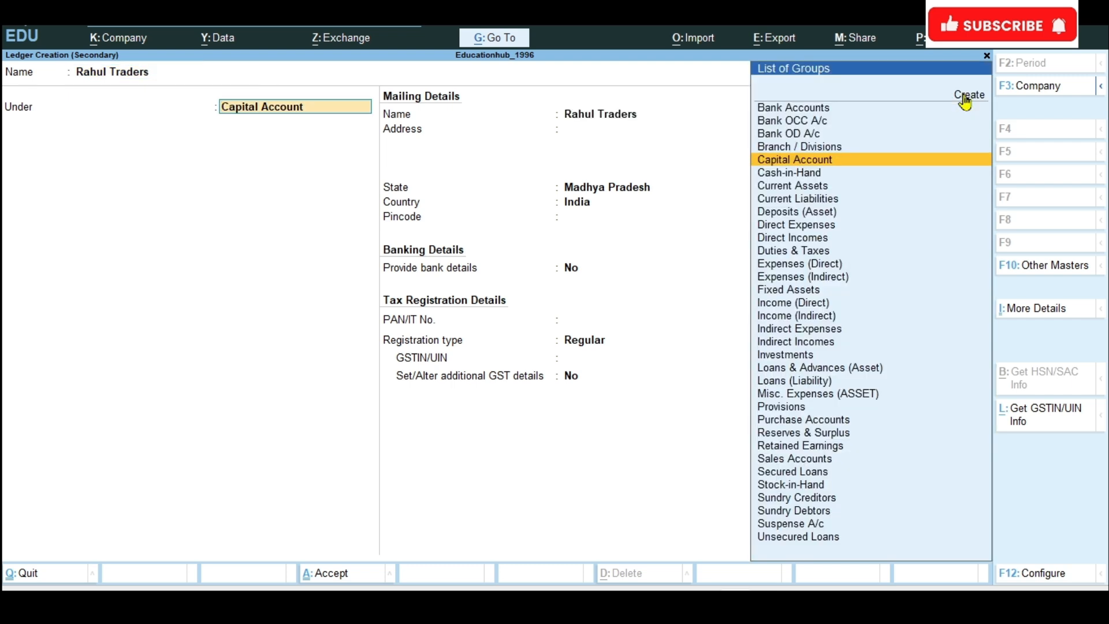
text(Sun)
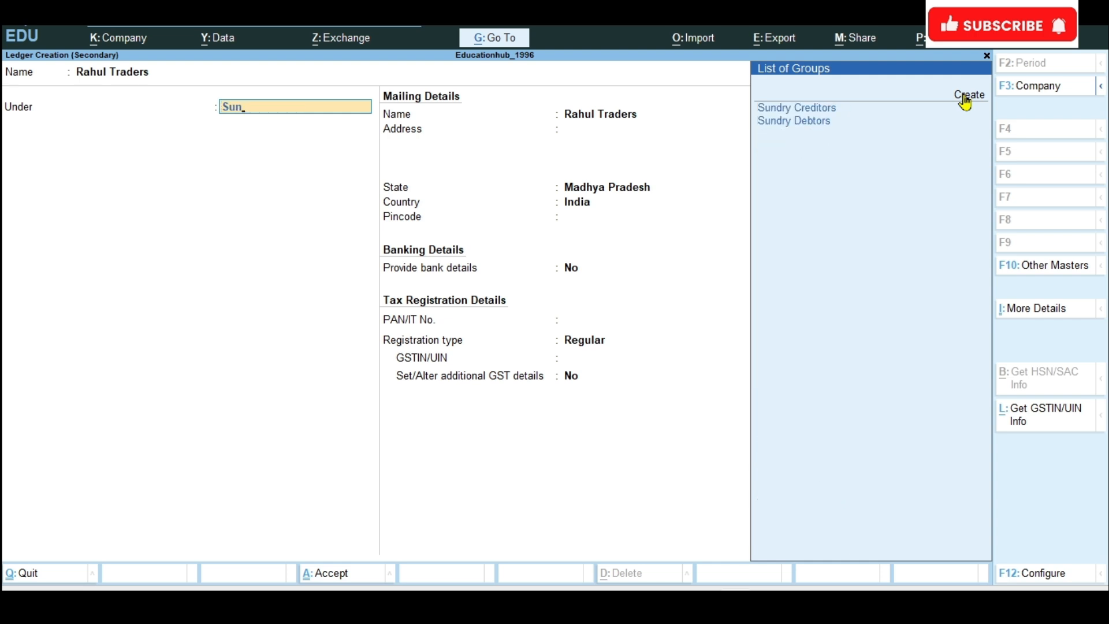
key(Down)
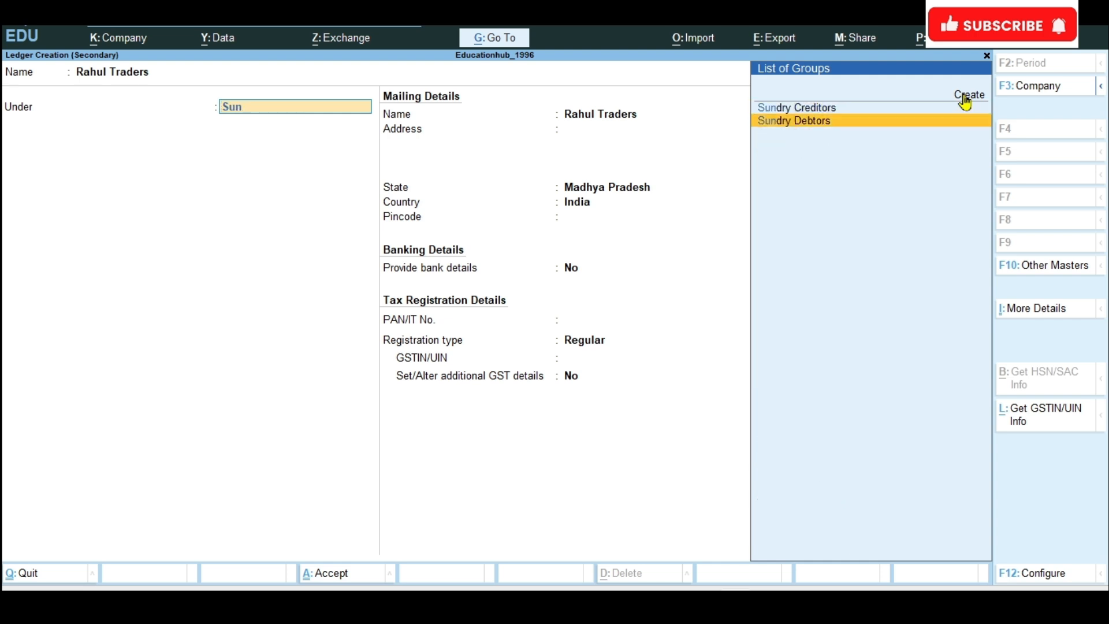
key(Return)
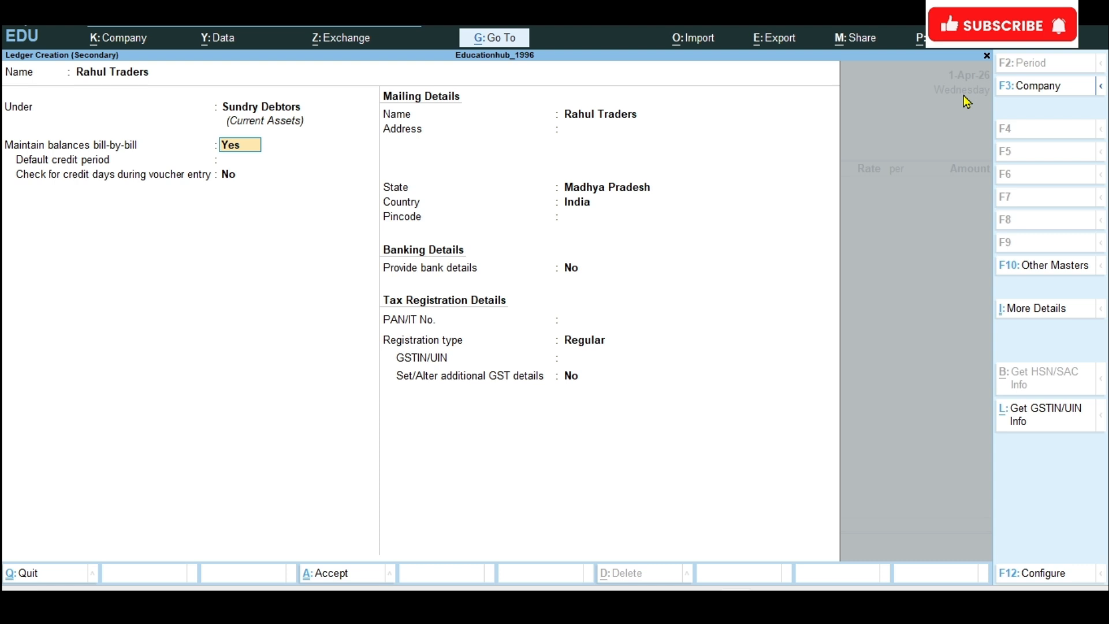
key(ctrl)
key(ctrl)
key(ctrl+a)
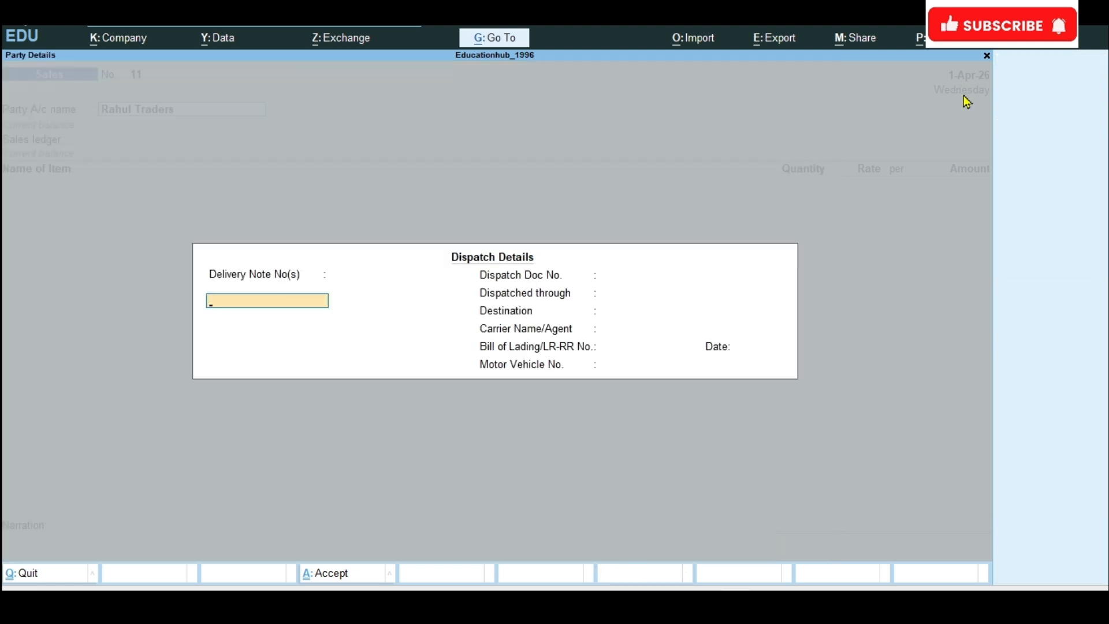
Step: Accept the blank dispatch and party details, and choose Sales A/c as the sales ledger
key(ctrl+a)
key(ctrl+a)
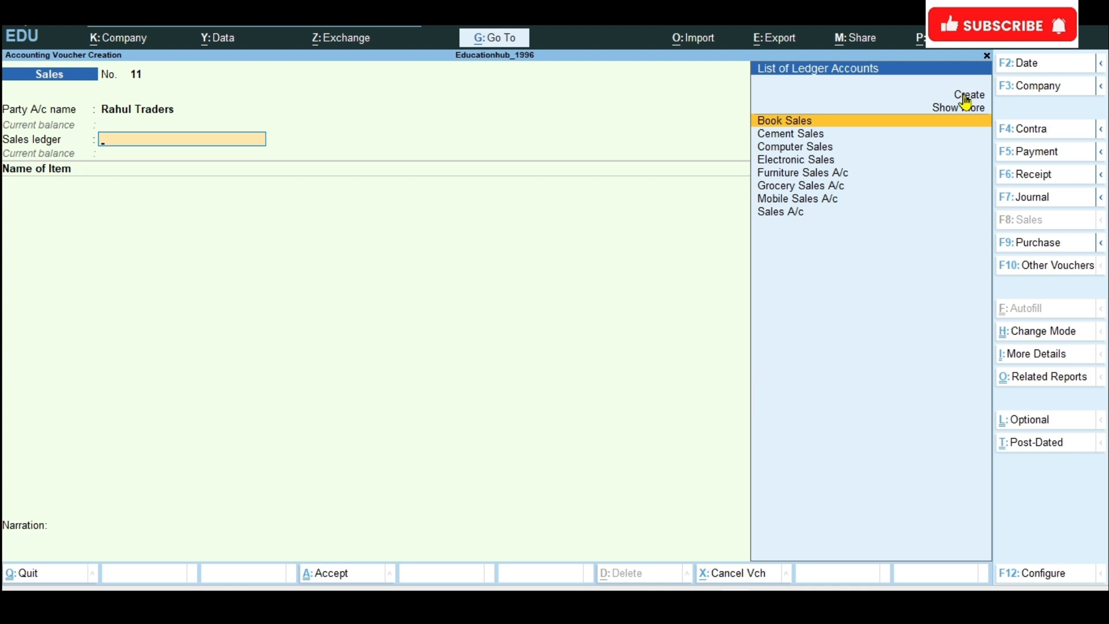
key(Down)
key(Down)
key(Down)
key(Down)
key(Down)
key(Down)
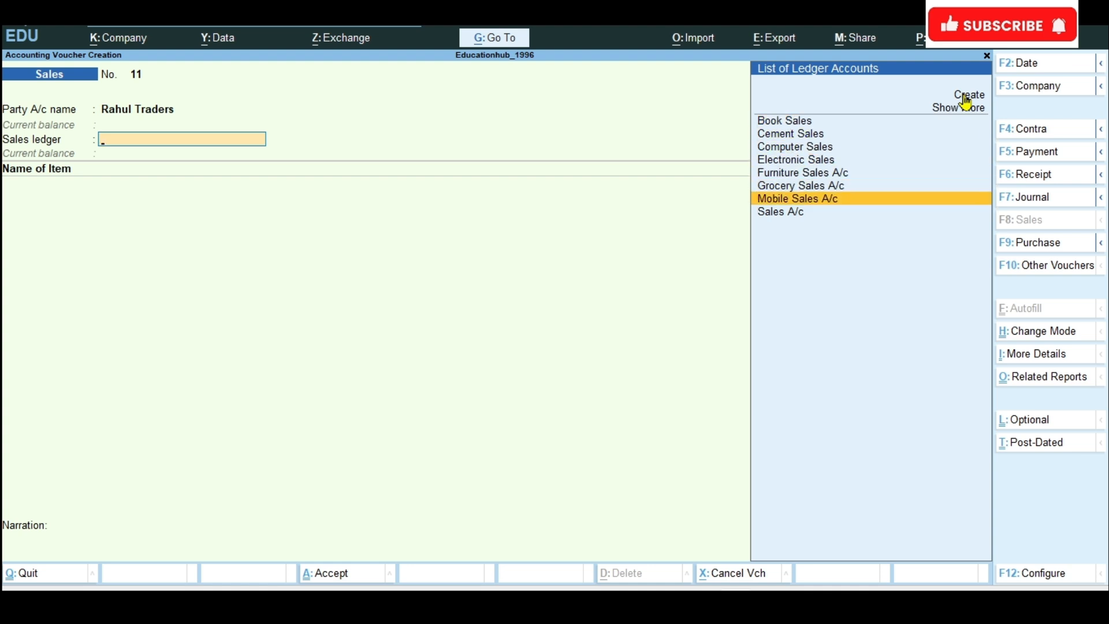
key(Down)
key(Return)
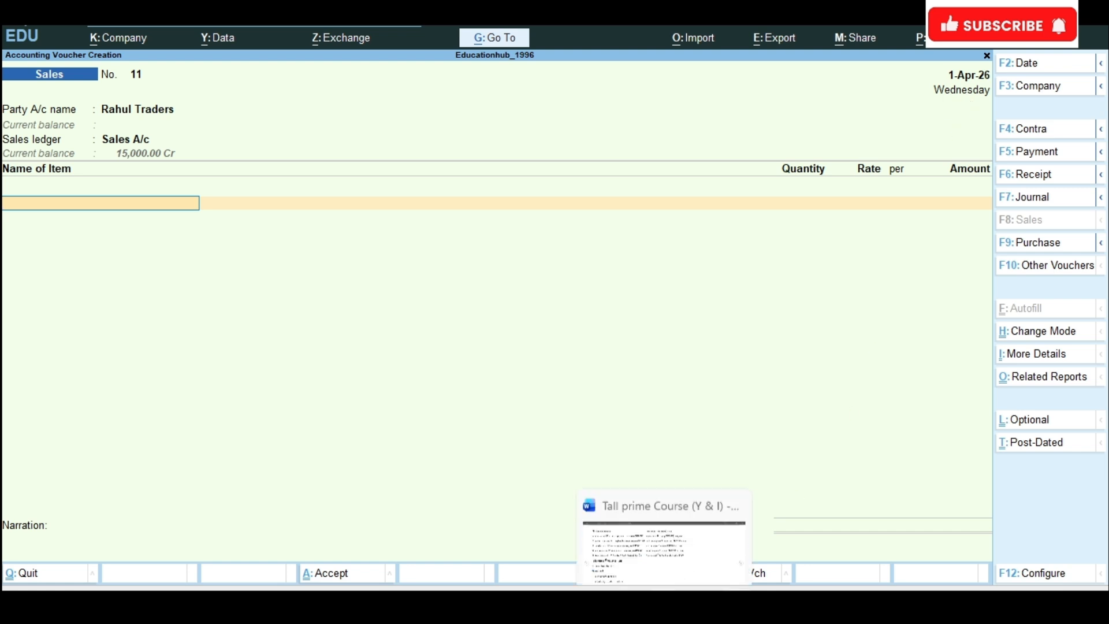
Step: Check the sales example in the Word document, and create a stock item named Laptop under Primary with the unit Piece
click(665, 603)
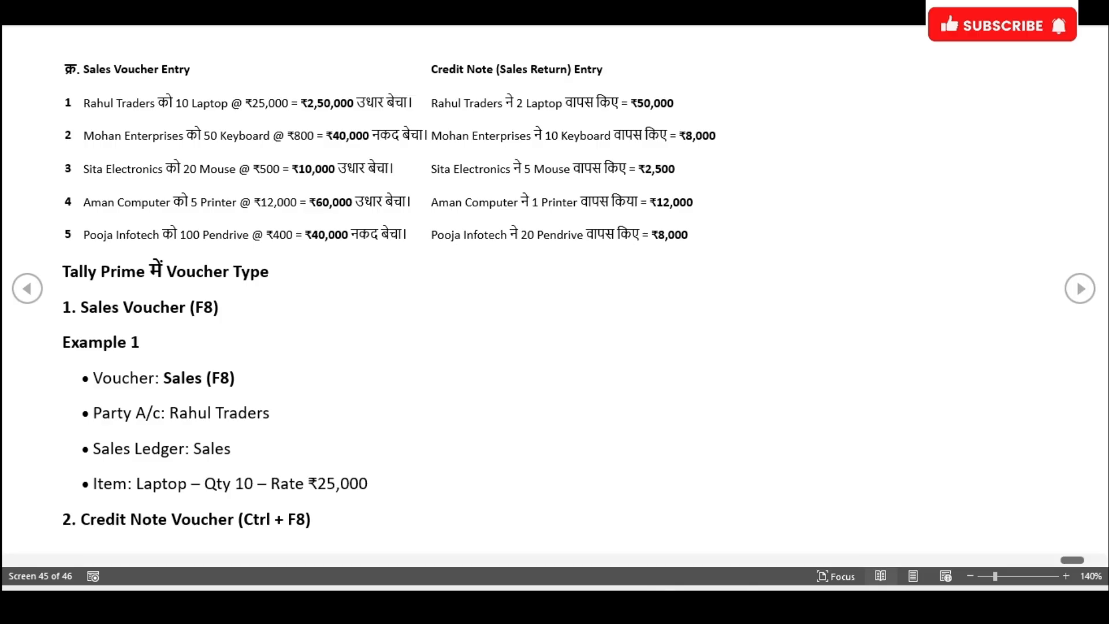
click(664, 604)
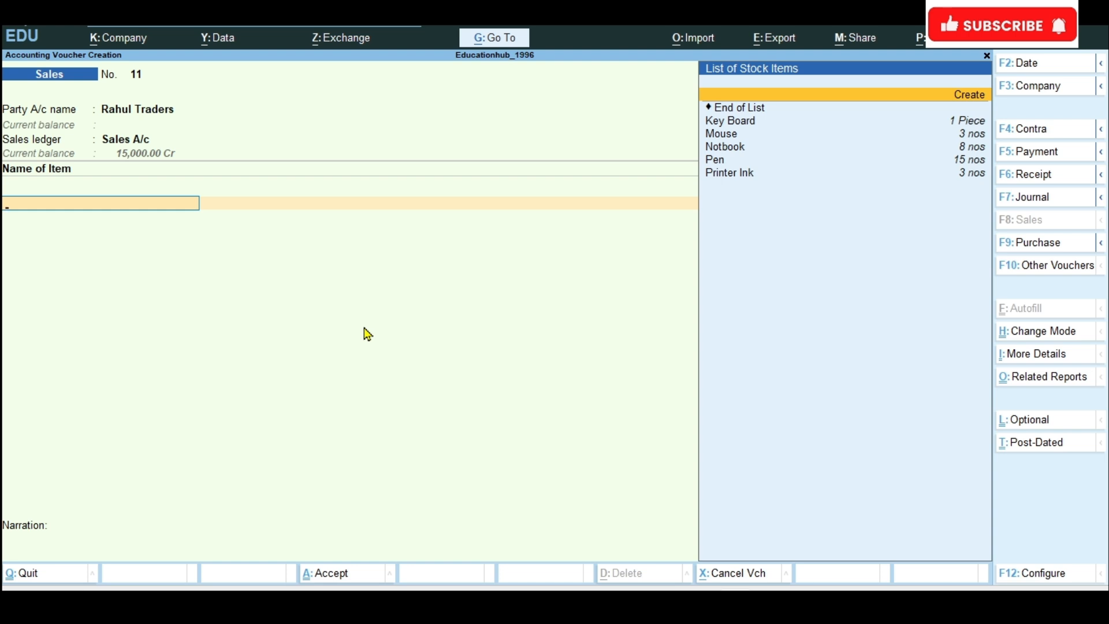
key(Return)
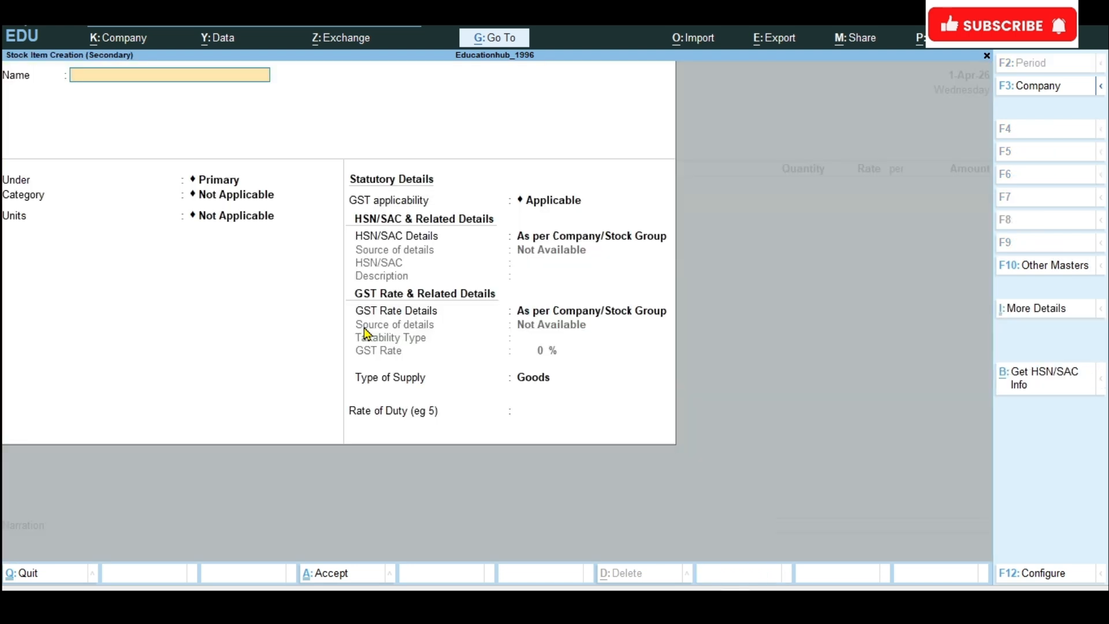
text(Laptop)
key(Return)
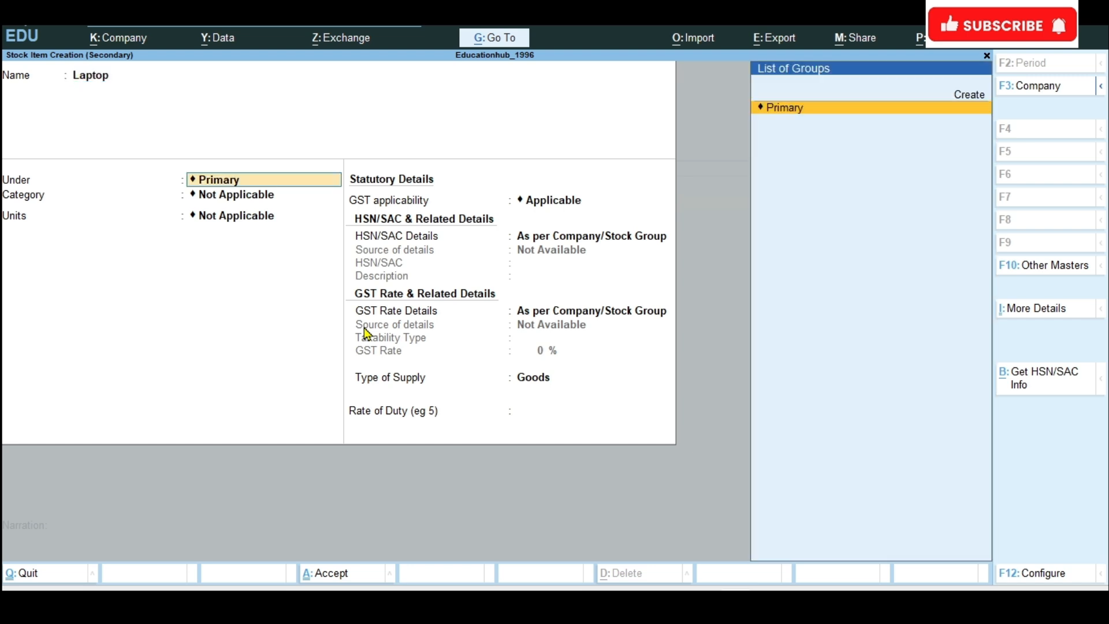
key(Return)
key(Return)
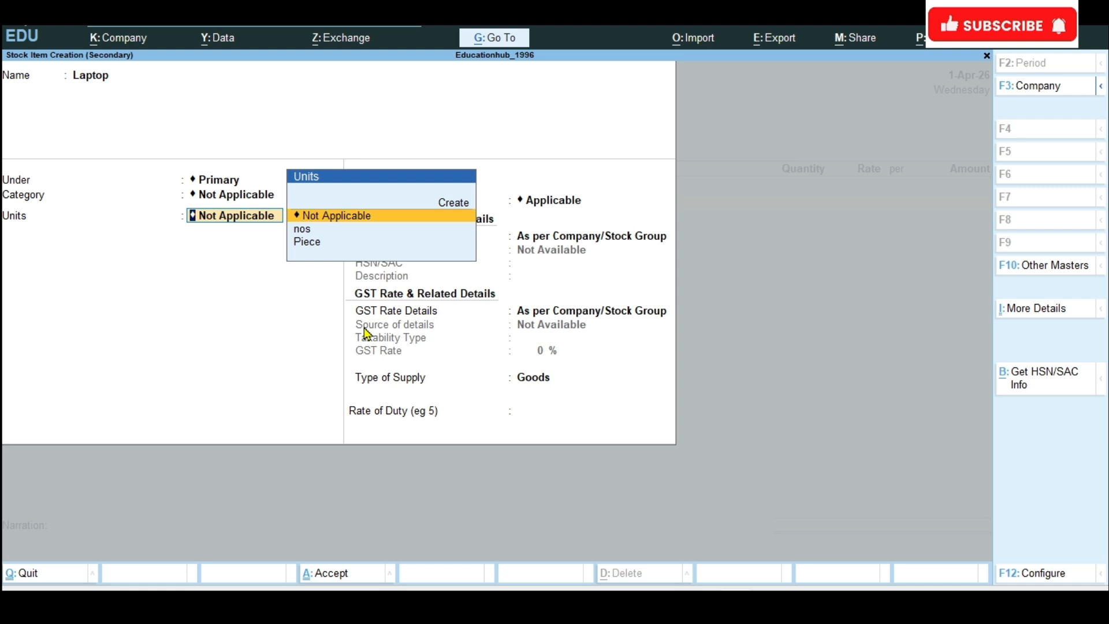
key(Down)
key(Down)
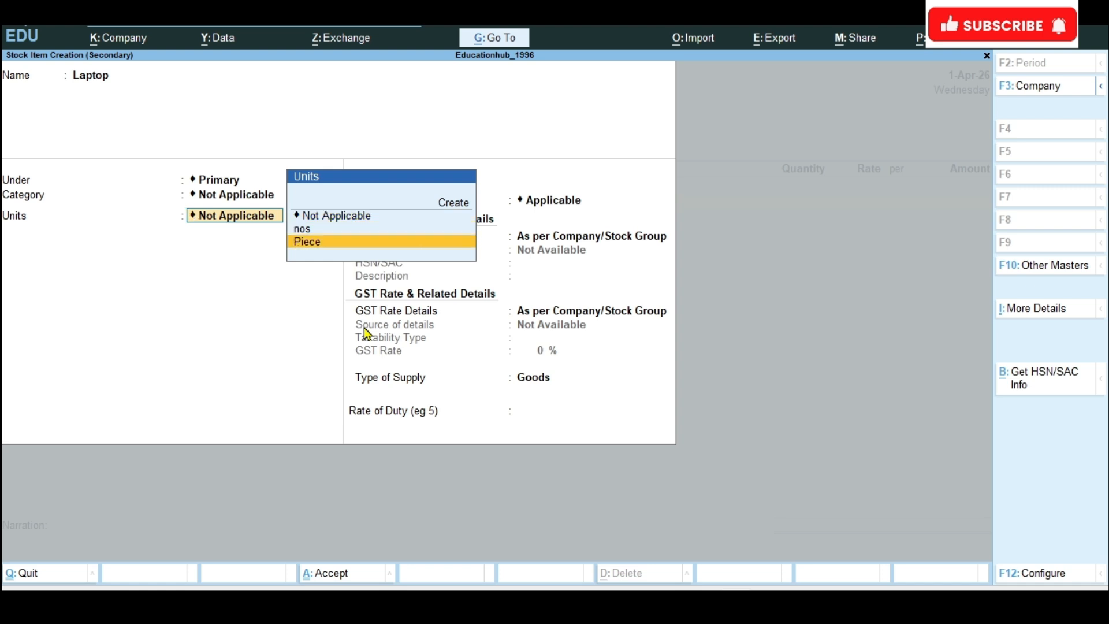
key(Return)
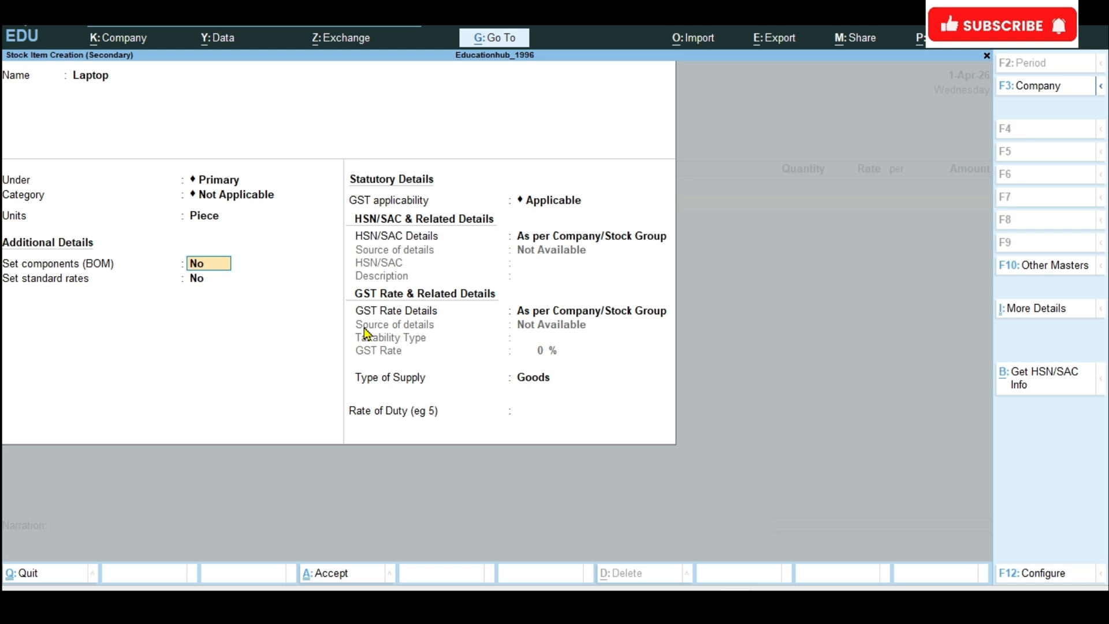
key(ctrl+a)
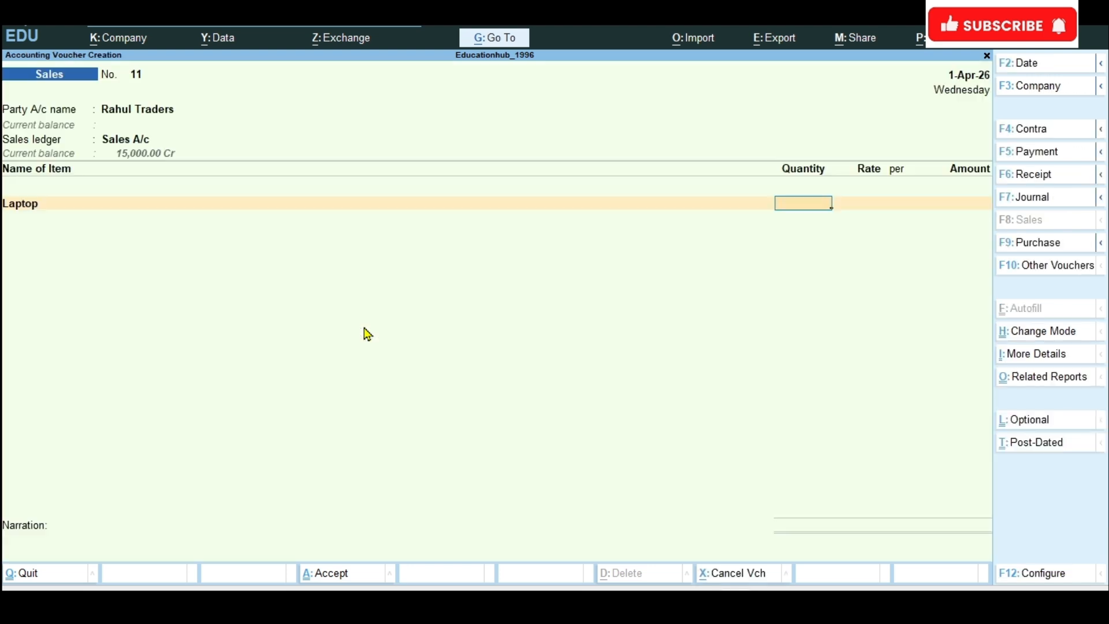
Step: Enter a quantity of 10 pieces at a rate of 25,000 for the Laptop item
text(10)
key(Return)
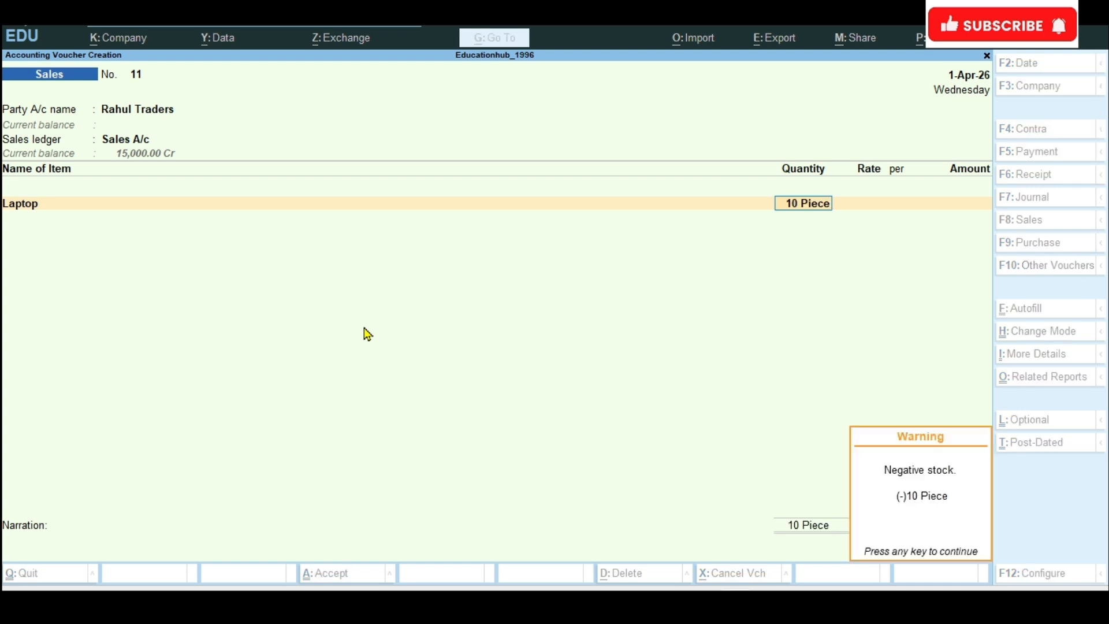
key(Return)
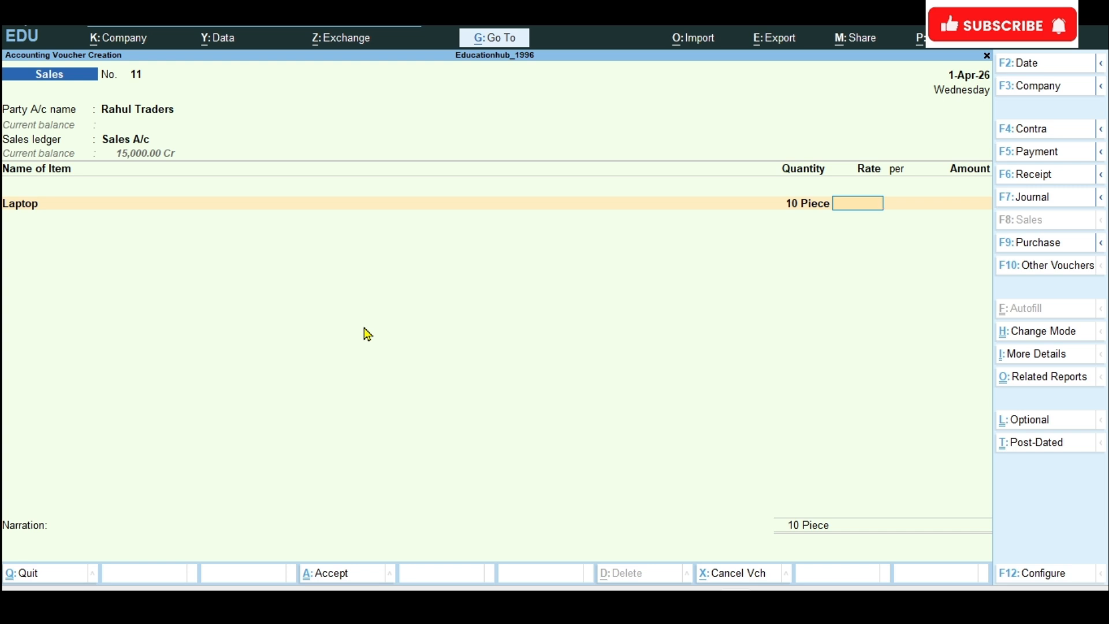
text(25000)
key(Return)
key(Return)
Step: End the item list and accept the bill-wise details for Rahul Traders as New Ref 11
key(Return)
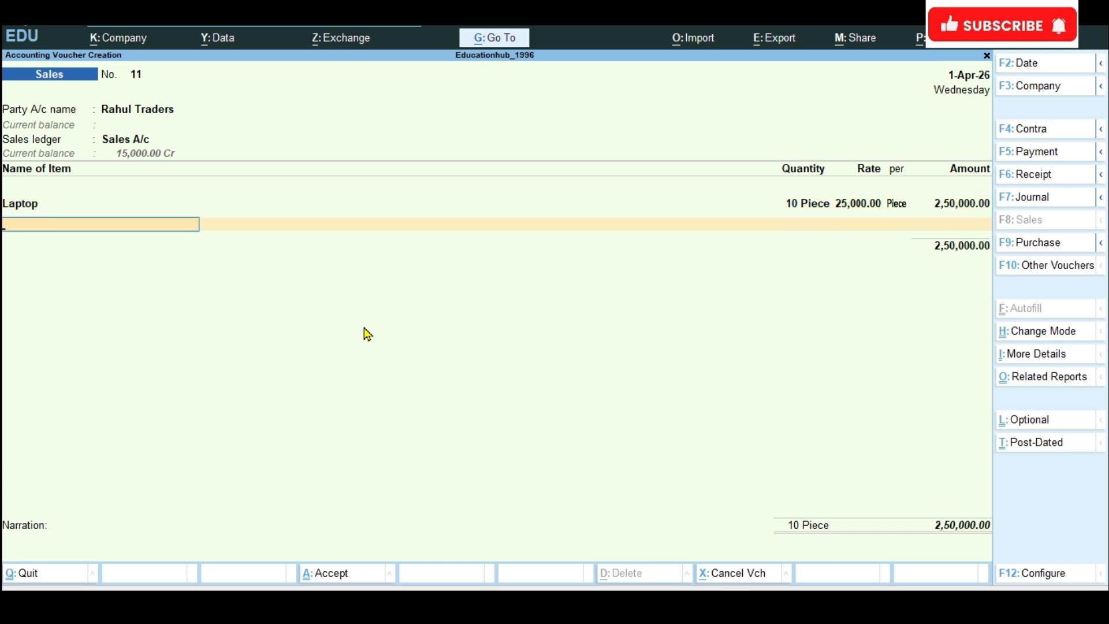
key(Return)
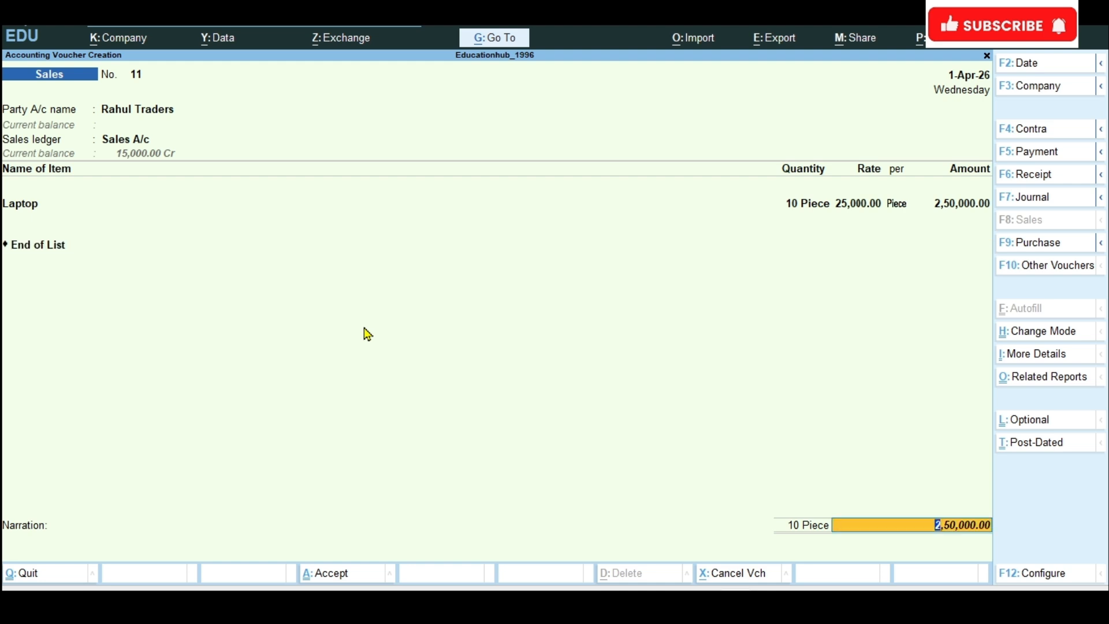
key(Return)
key(Return)
key(Return)
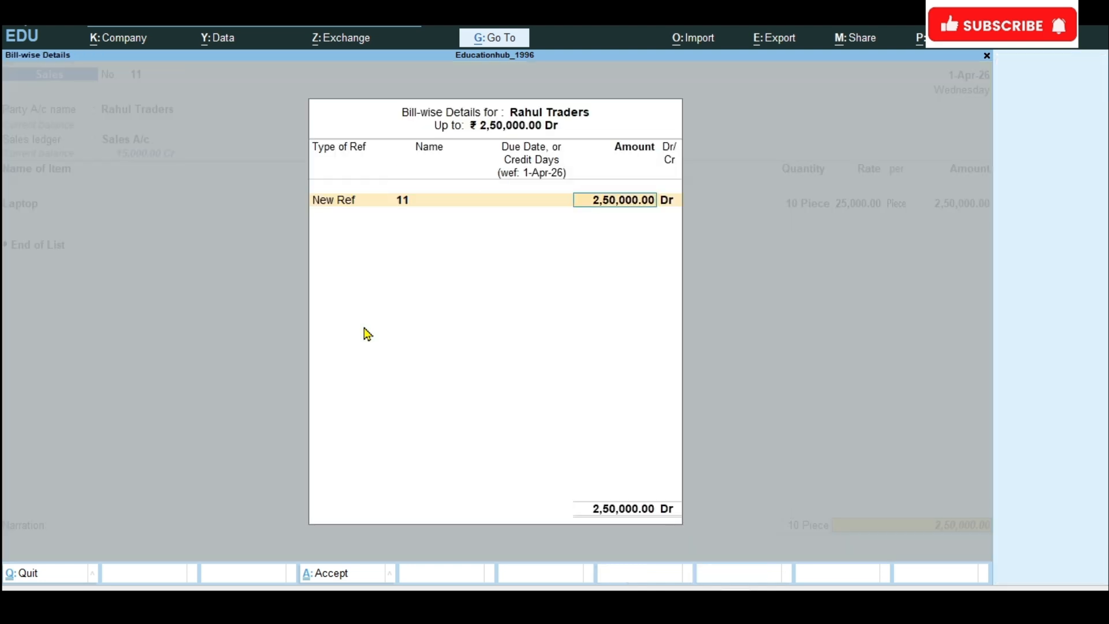
key(Return)
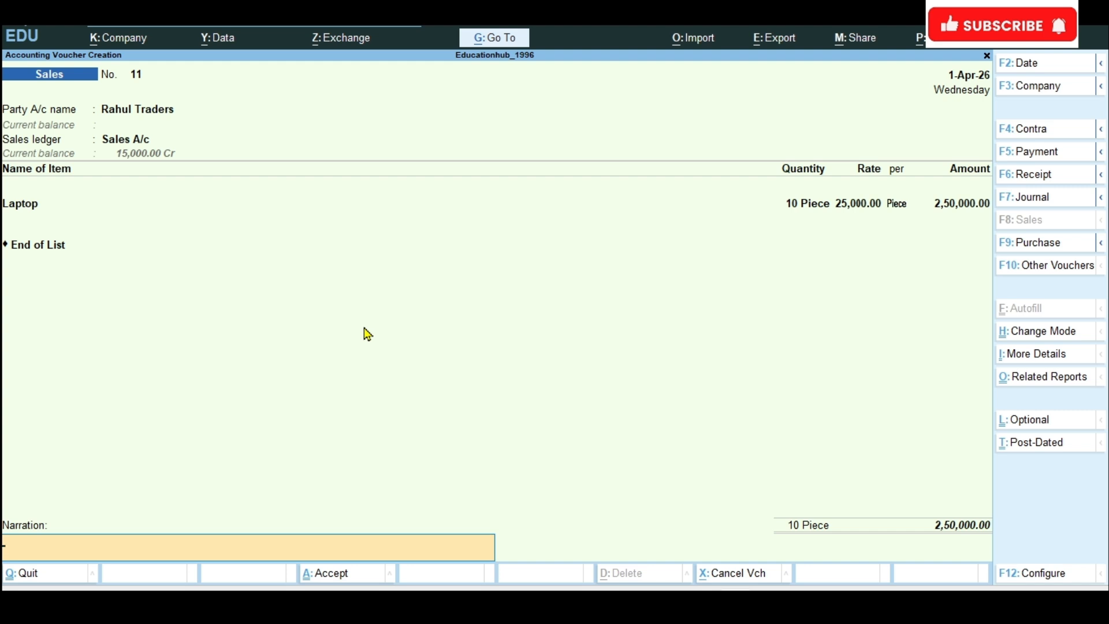
Step: Enter the narration "Being Sales laptop to rahul traders 10@25000" and save the sales voucher
text(Being Sales laptop to)
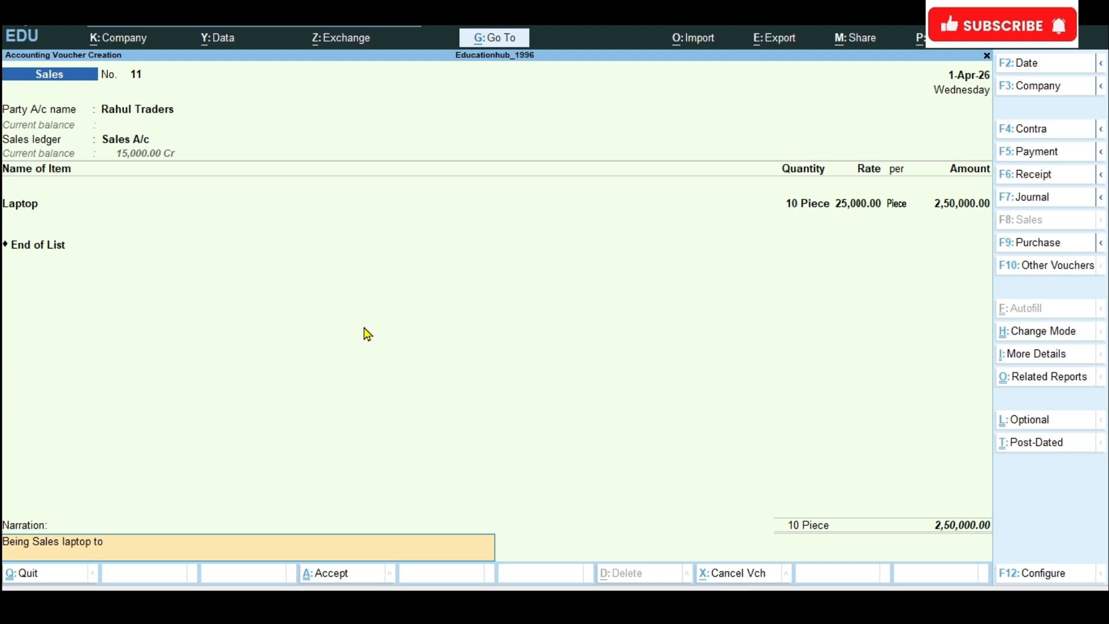
text( rahul traders 10@25000)
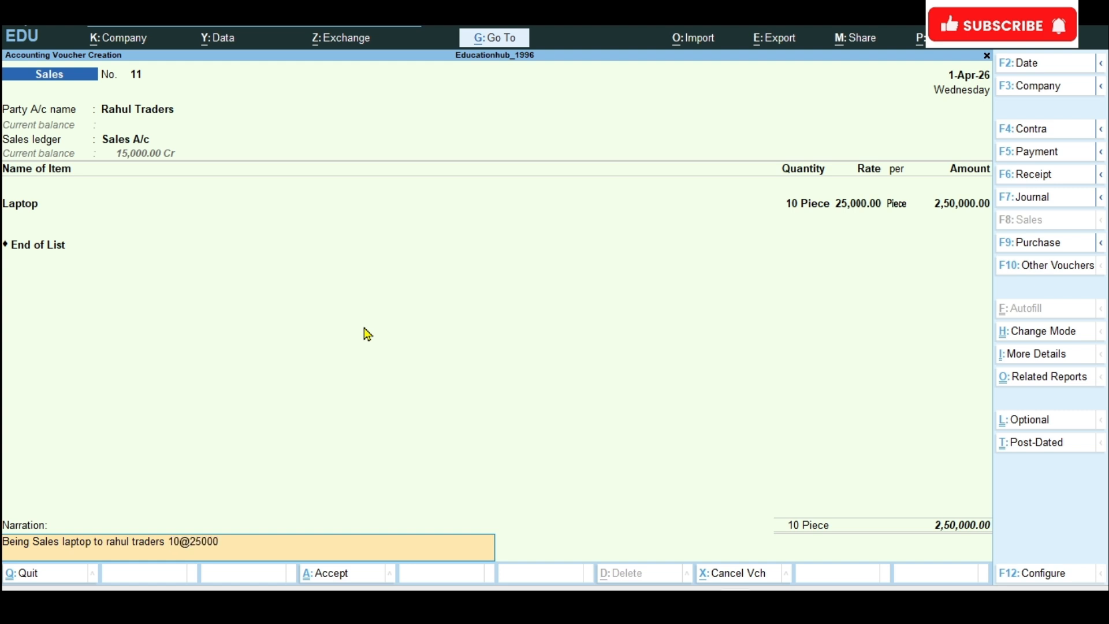
key(ctrl)
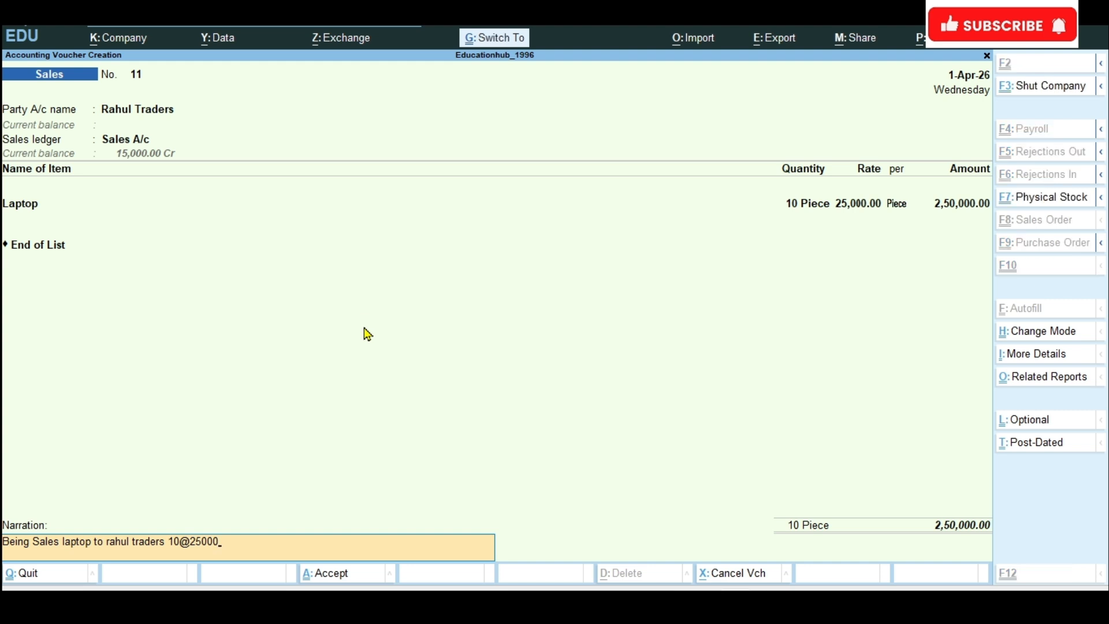
key(ctrl+a)
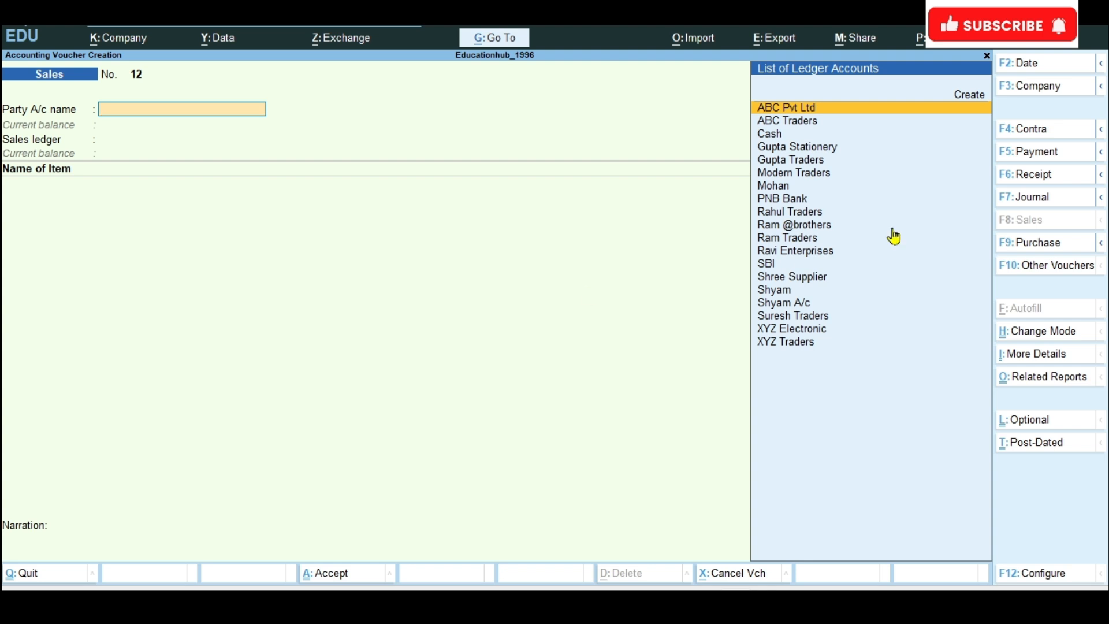
Step: Change the voucher type to Credit Note, choose Rahul Traders as the party, and accept the blank receipt and party details
click(1047, 267)
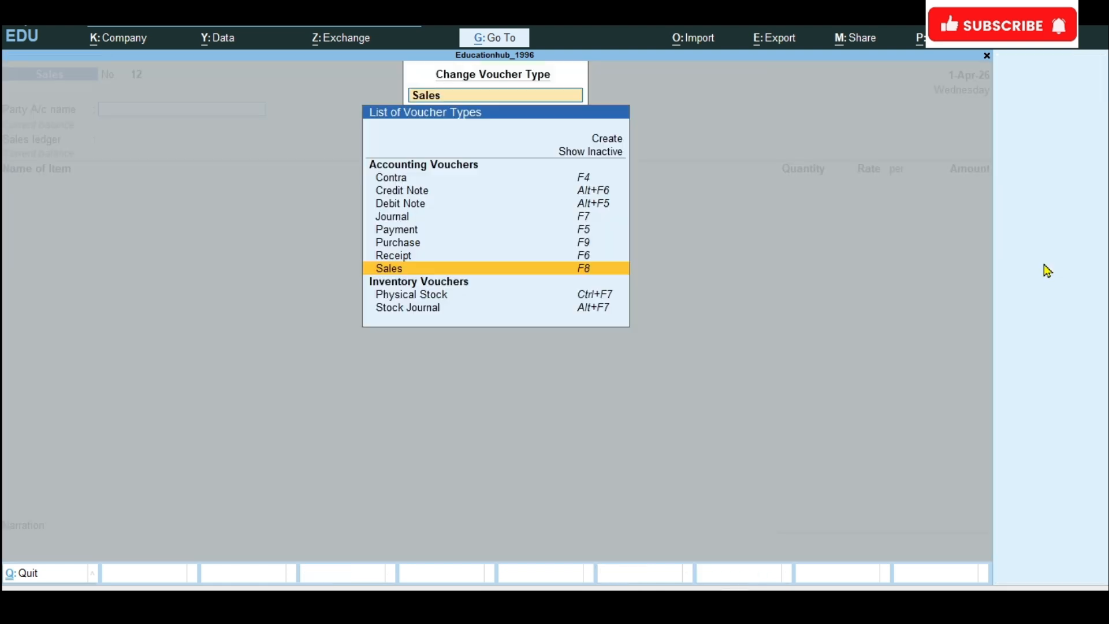
click(416, 199)
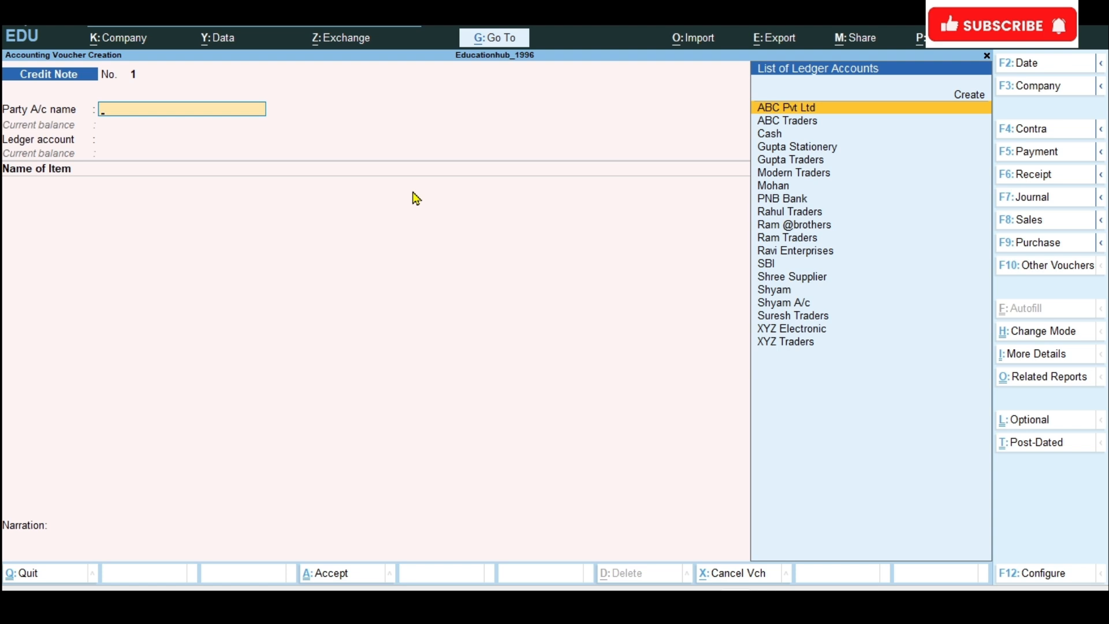
text(R)
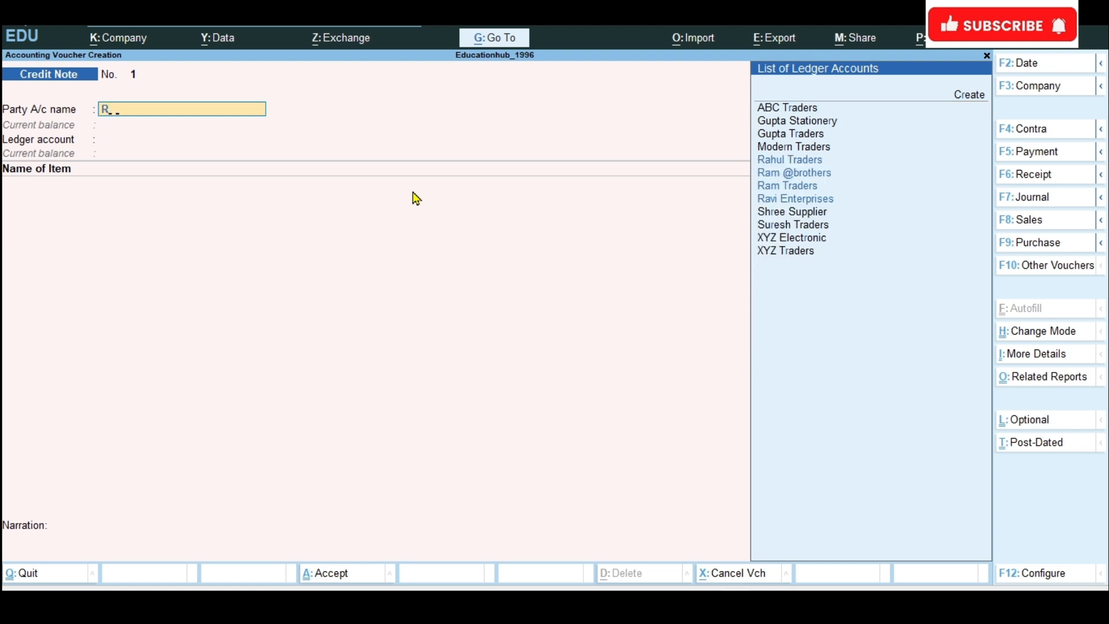
text(AHUL)
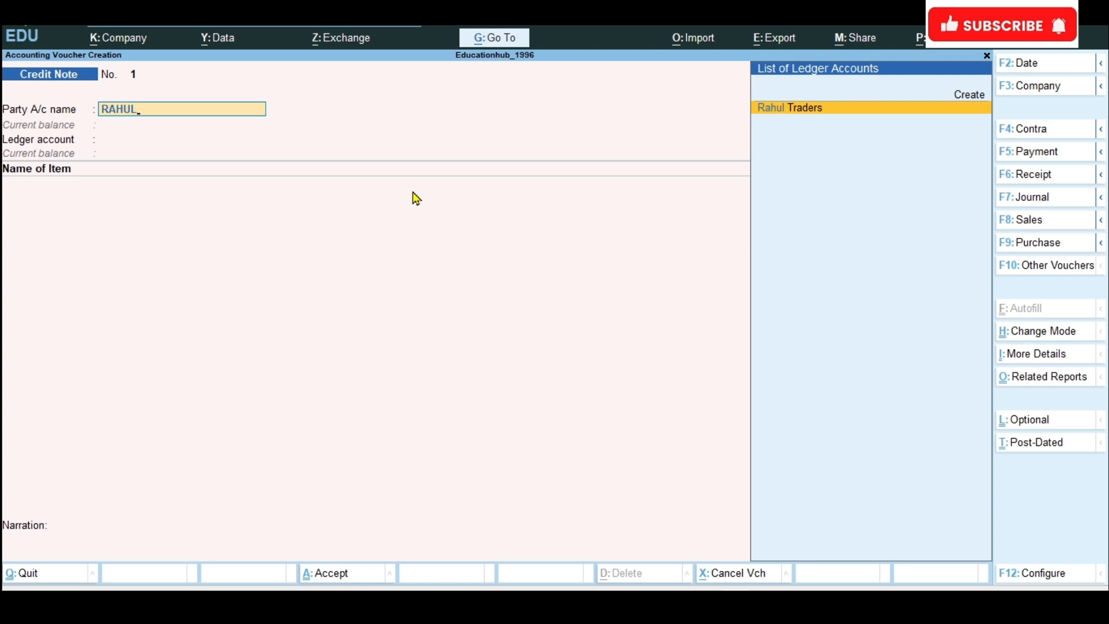
key(Return)
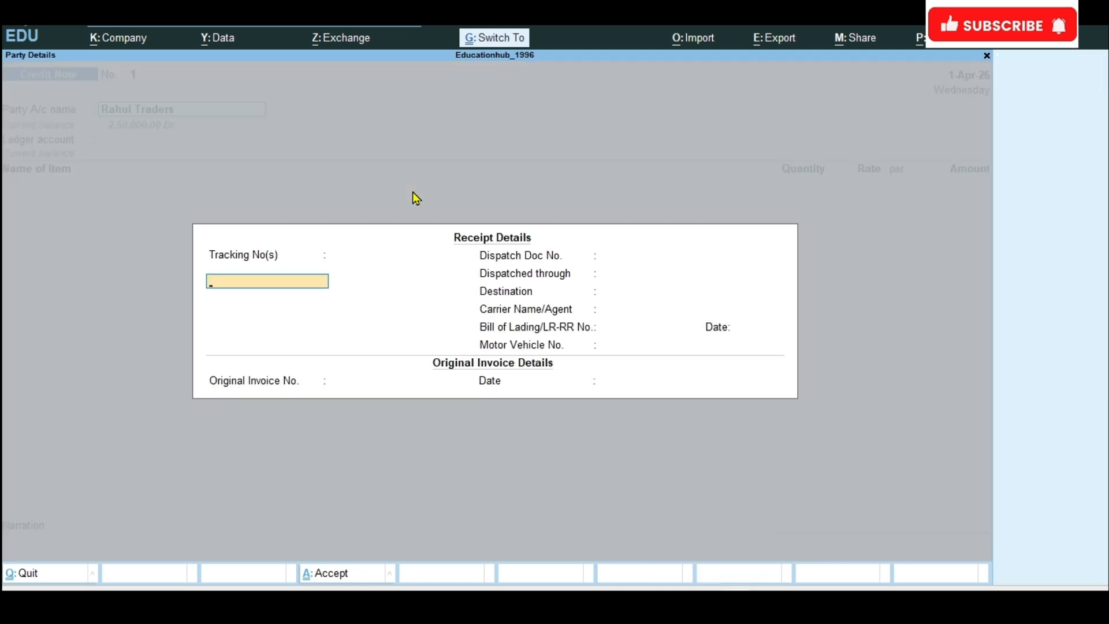
key(ctrl+a)
key(ctrl+a)
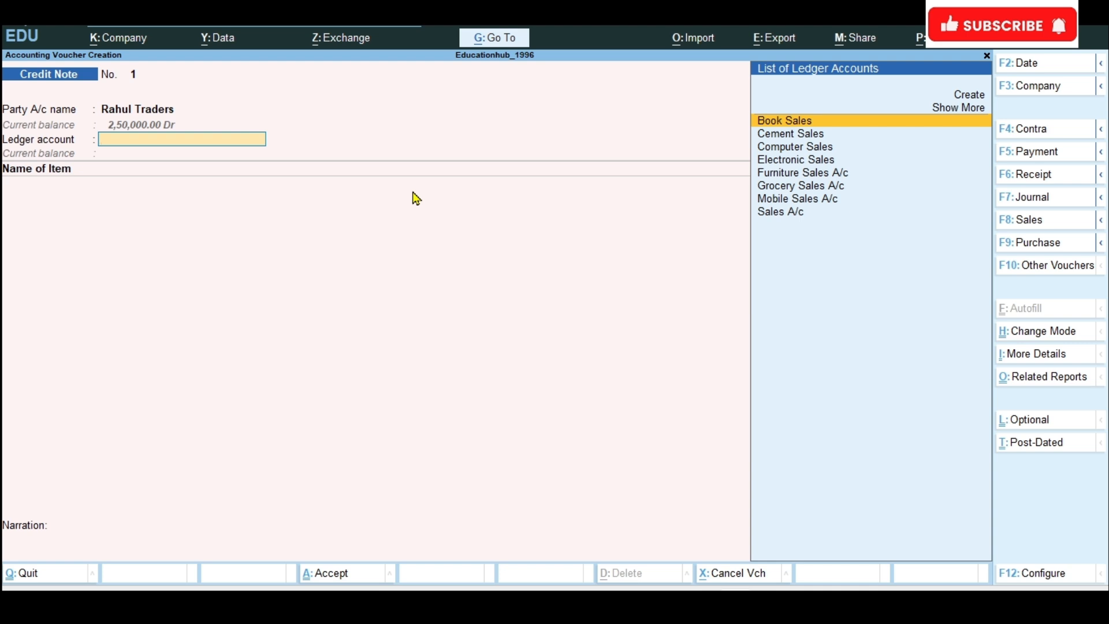
Step: Create a new ledger named Sales Return under the Sales Accounts group for the credit note's ledger account
key(Up)
key(Up)
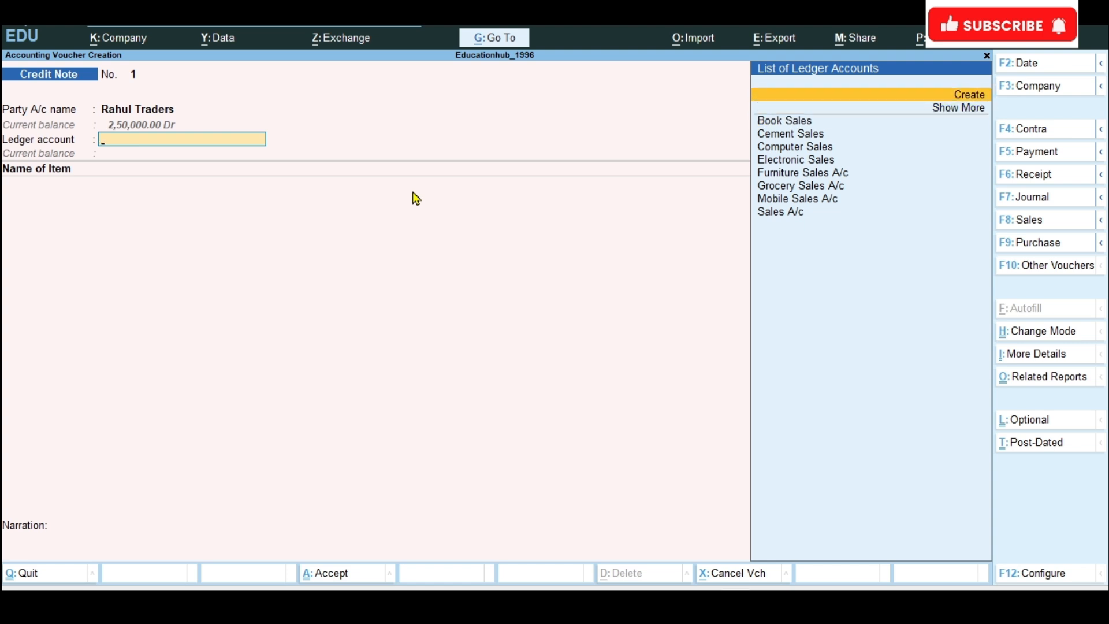
key(Return)
text(S)
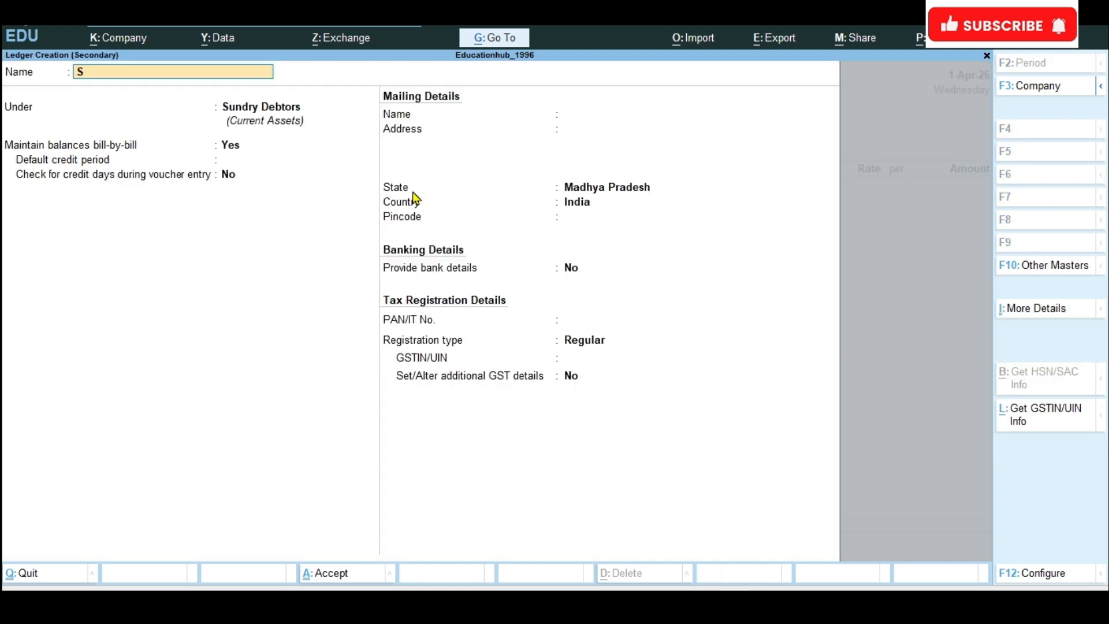
text(ales Return)
key(Return)
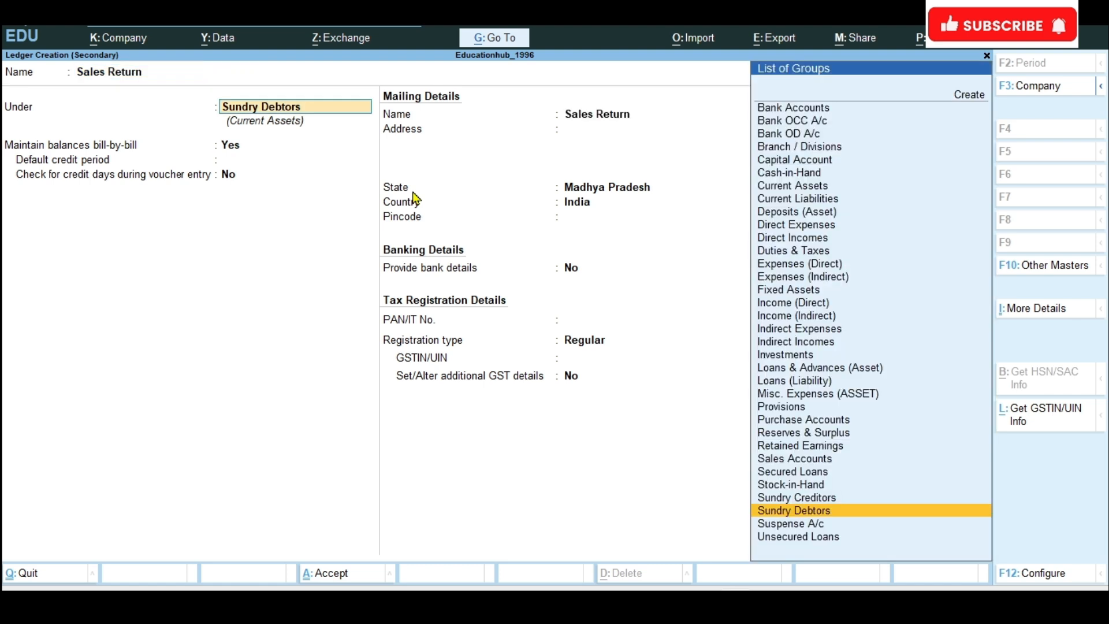
text(Sal)
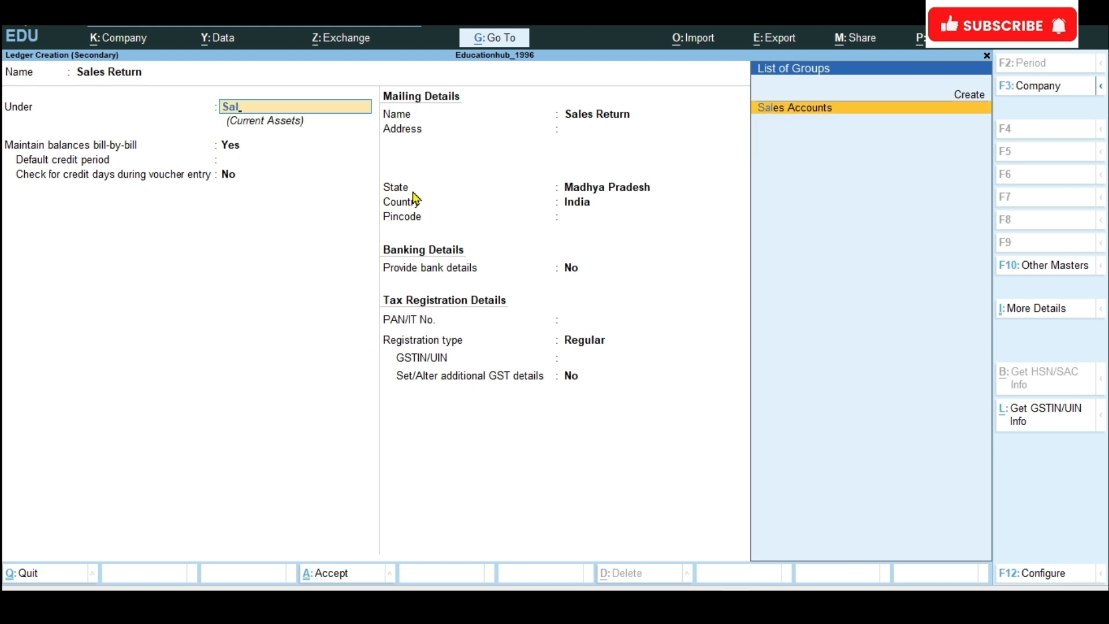
key(Return)
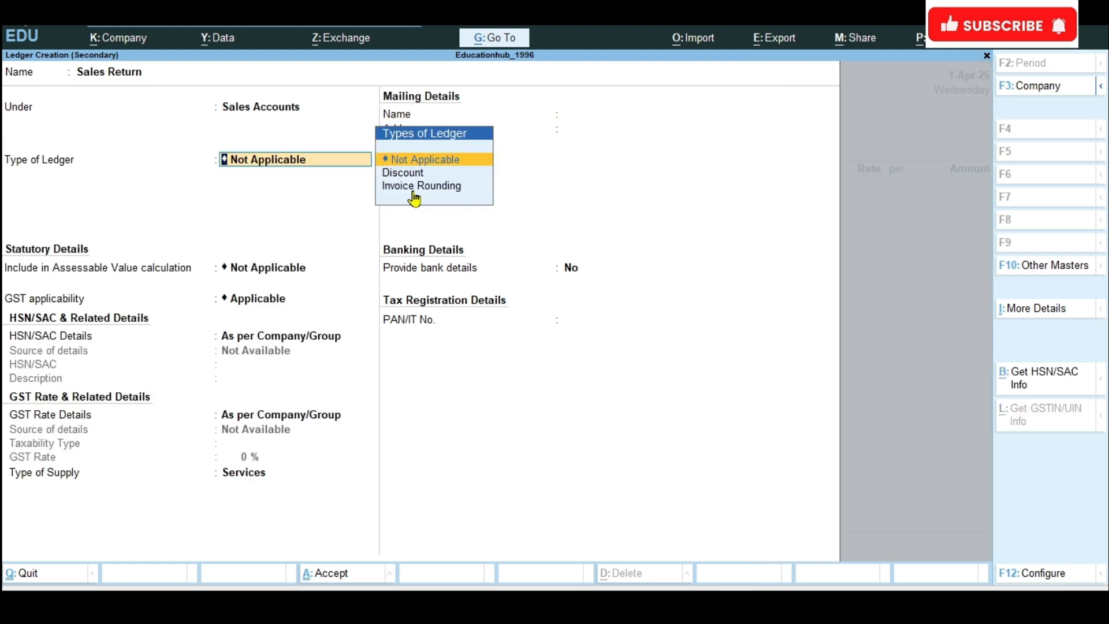
Step: Keep the Sales Return ledger's default GST settings, set its type of supply to Goods, and save it
key(Return)
key(Return)
key(Return)
key(Return)
key(Return)
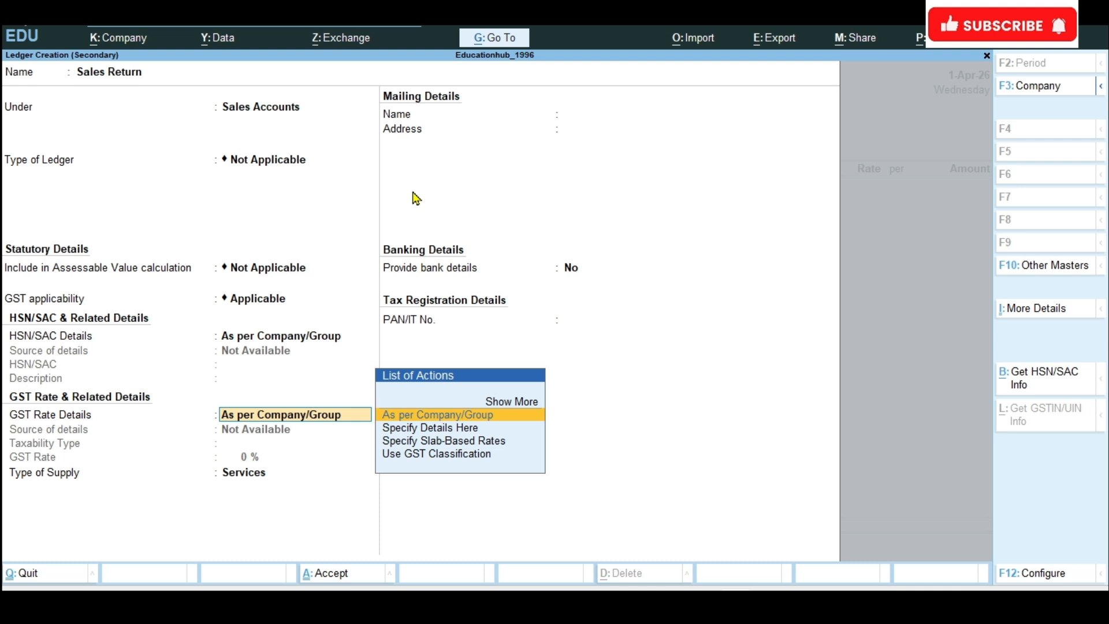
key(Up)
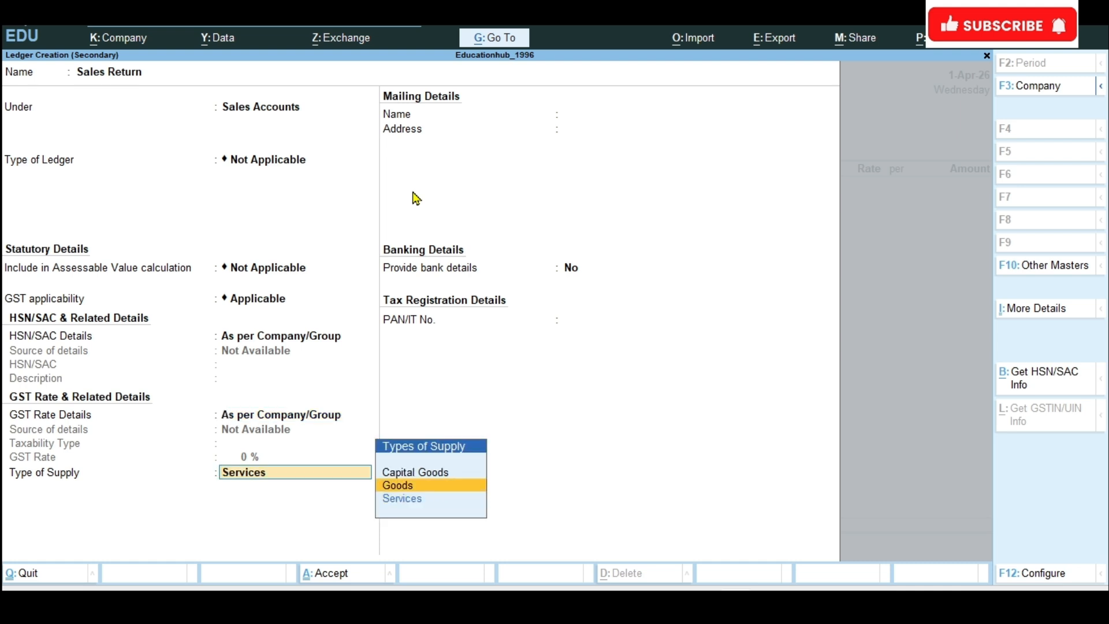
key(Return)
key(Return)
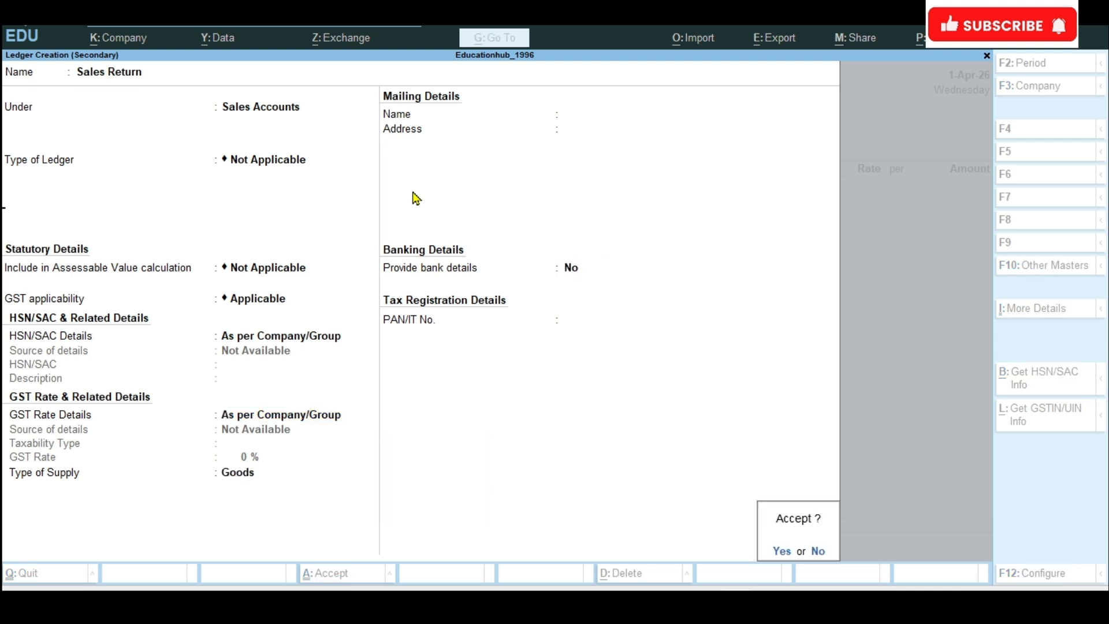
key(Return)
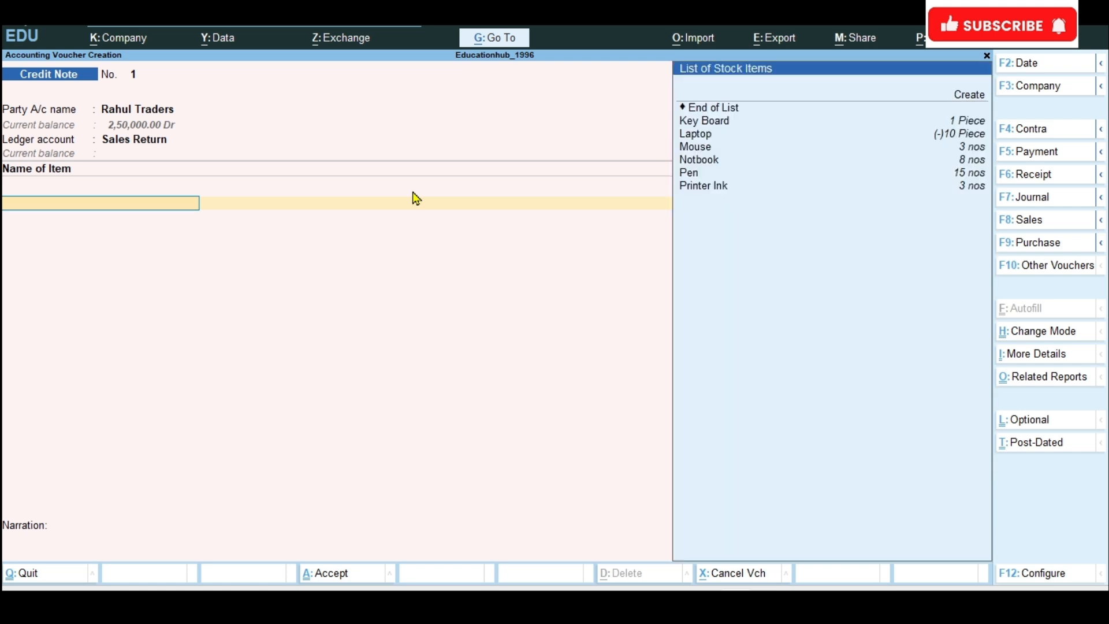
Step: Add the Laptop item to the credit note, checking the exercise document for the returned quantity, and enter 2 pieces at 25,000
text(L)
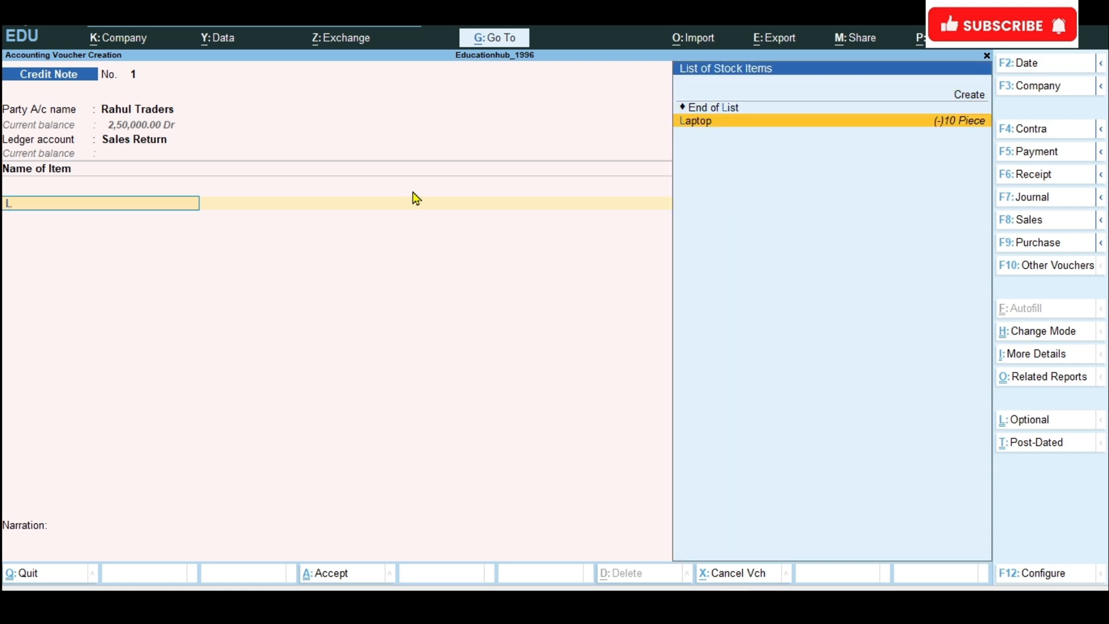
key(Return)
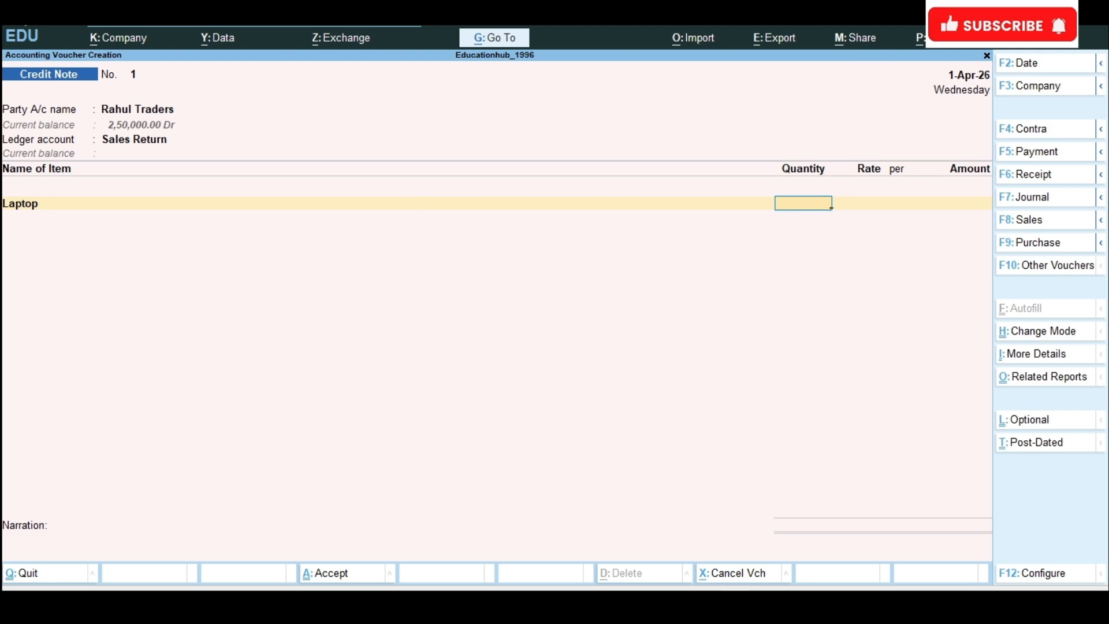
mouse_move(664, 604)
click(664, 558)
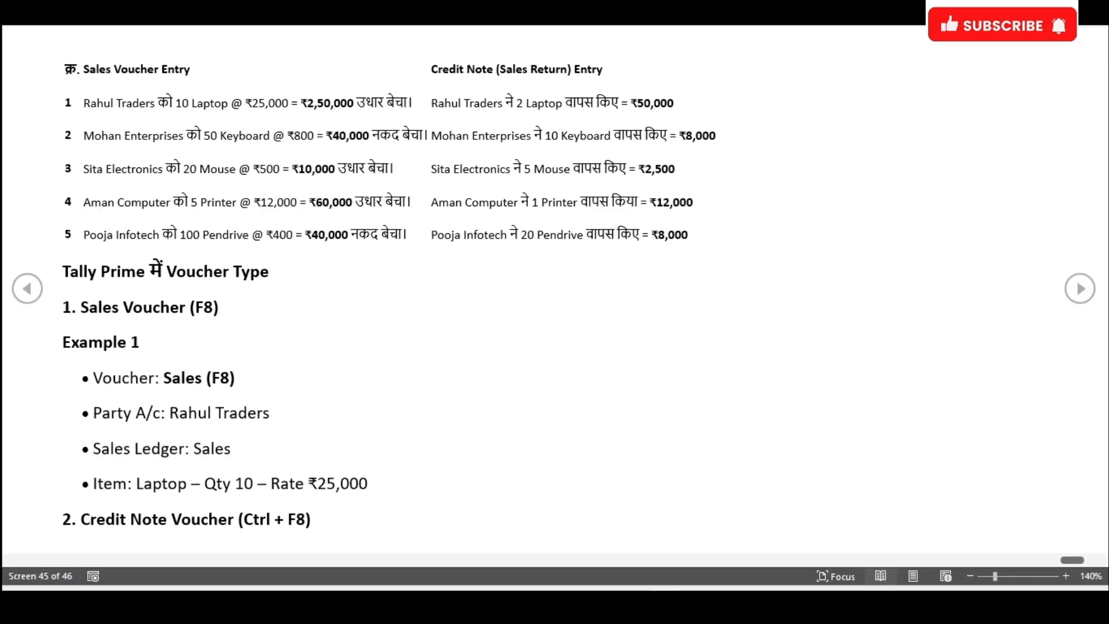
key(alt+Tab)
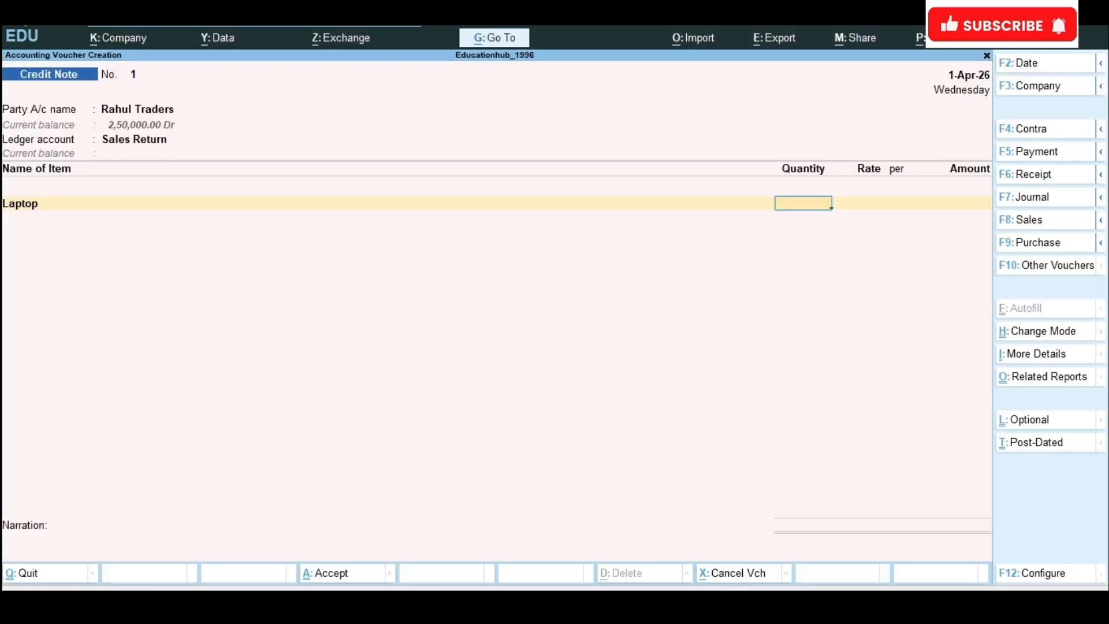
text(2)
key(Return)
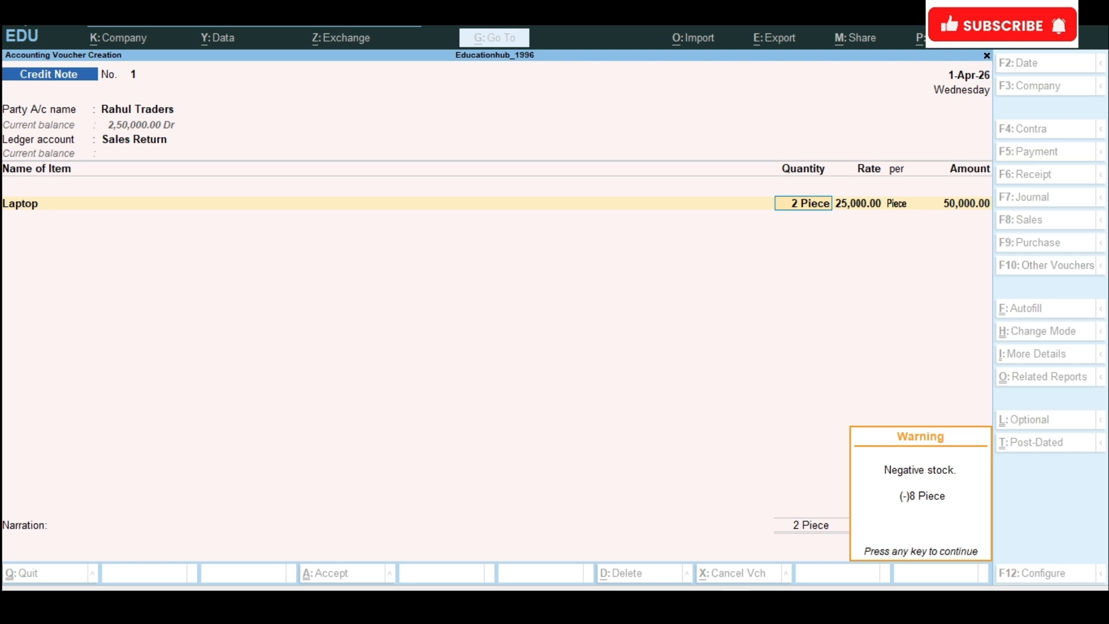
key(Return)
key(Return)
key(Return)
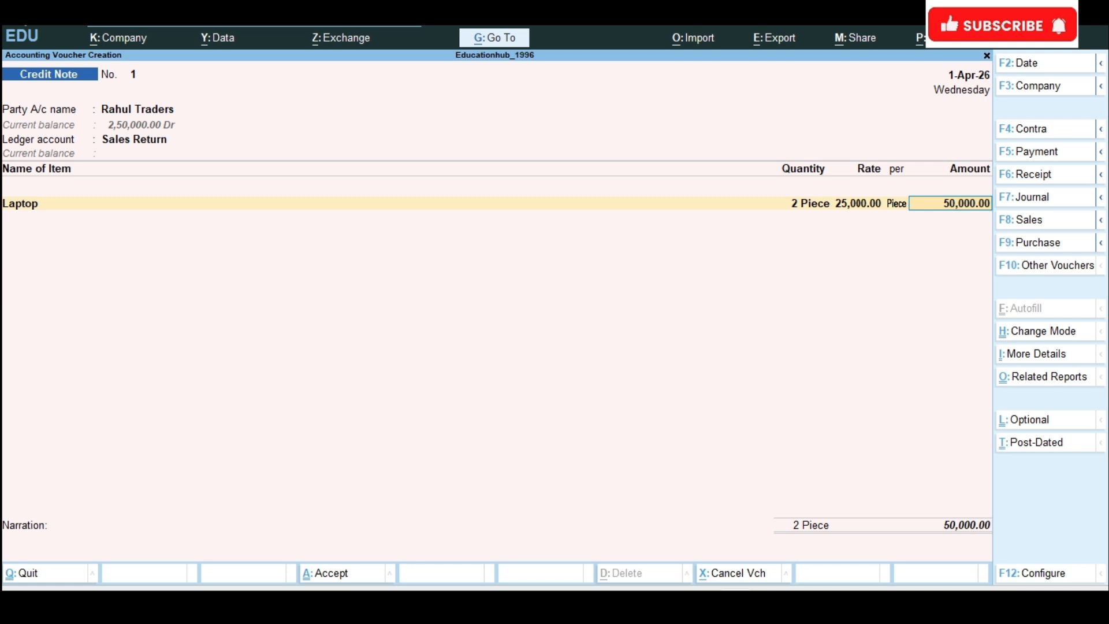
Step: End the credit note's item list and set Provide GST/e-Way Bill details to No
key(Return)
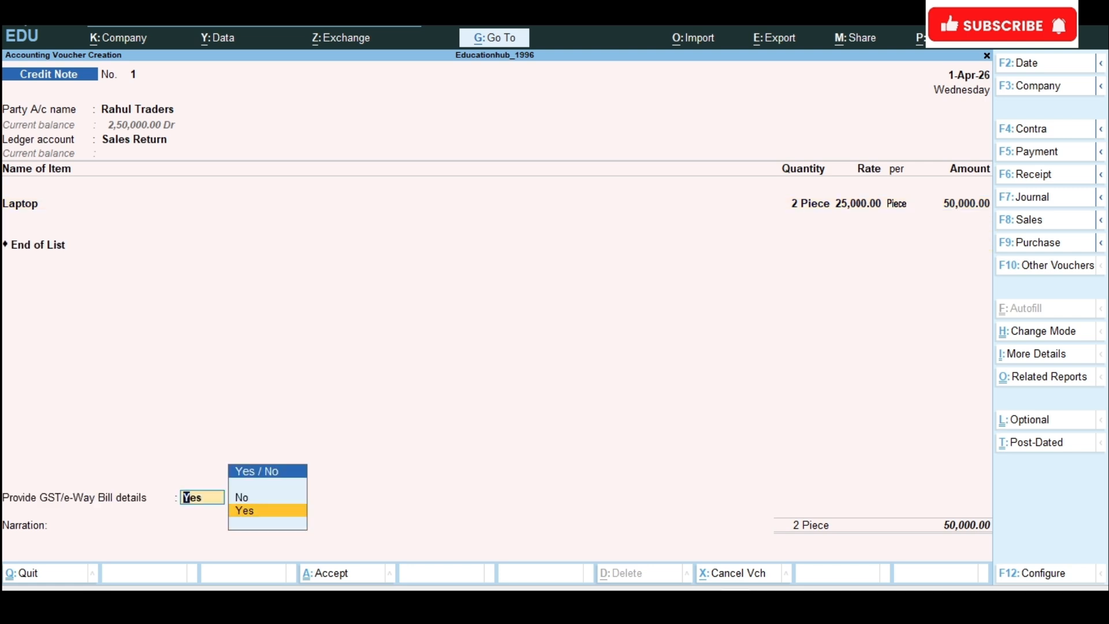
key(Up)
key(Return)
Step: Adjust the 50,000 credit for Rahul Traders as Agst Ref against bill 11
key(Return)
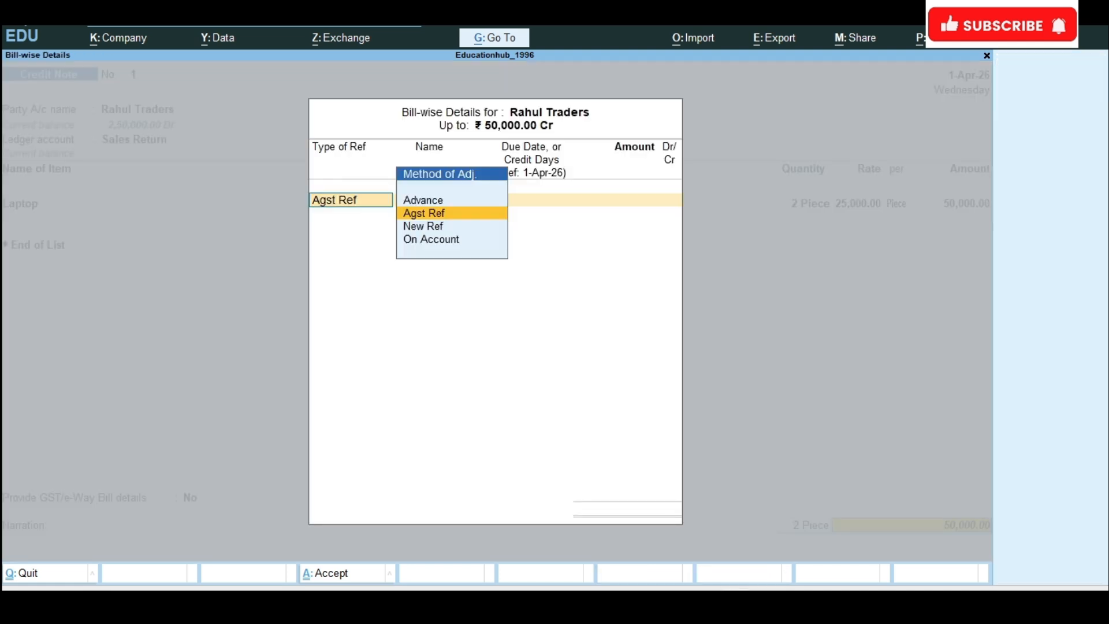
key(Return)
key(Return)
key(Return)
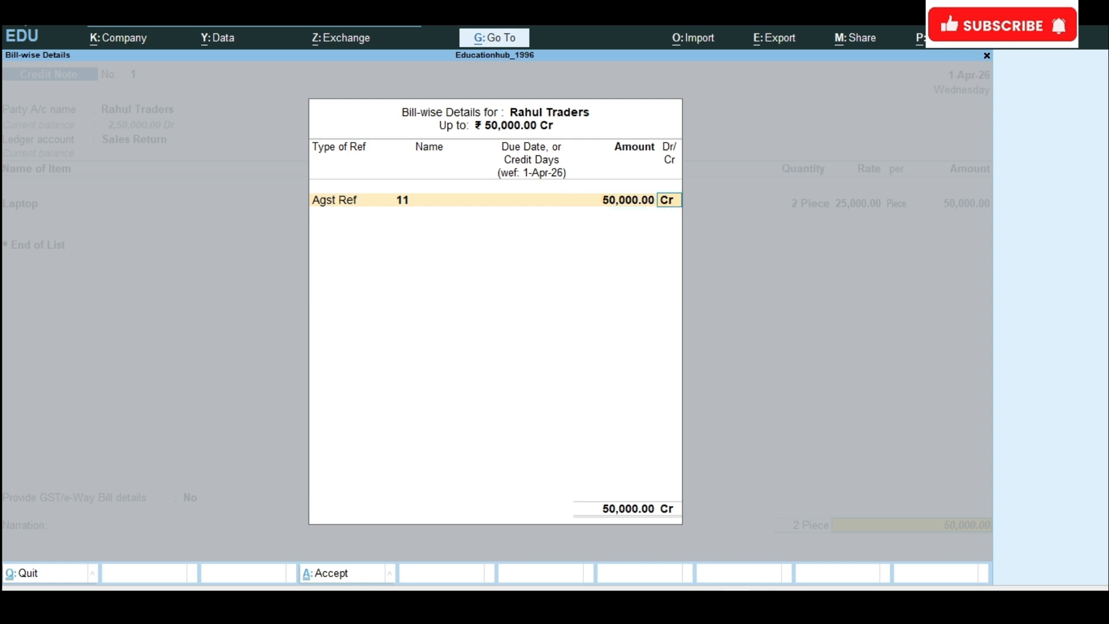
key(Return)
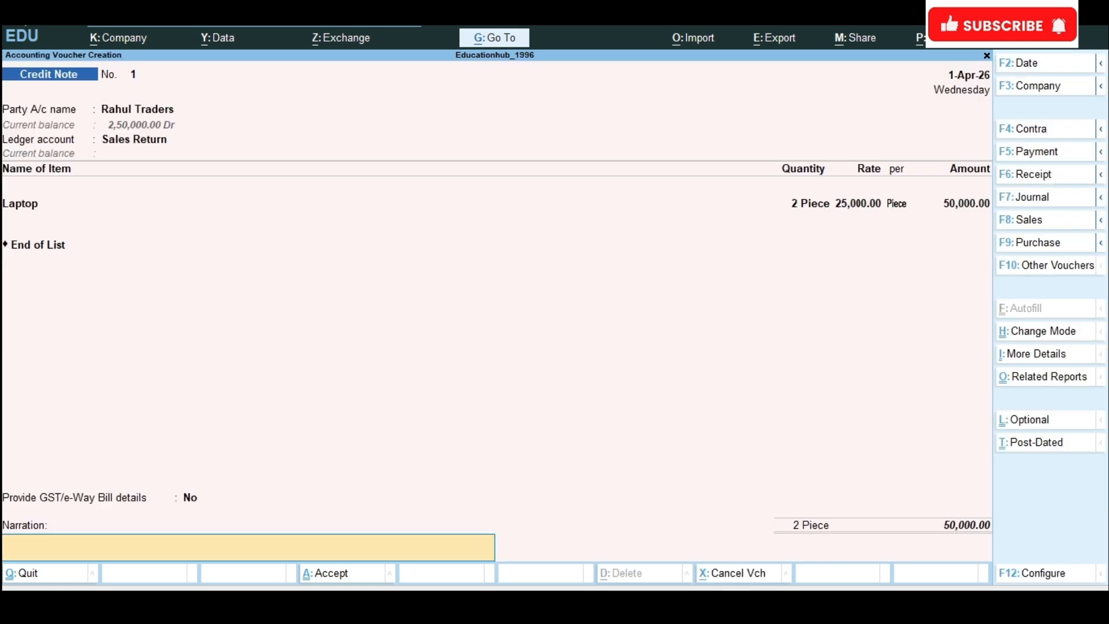
Step: Enter the narration "Sales return @2*25000" and save the credit note
text(Sales return @1)
key(BackSpace)
text(2*25000)
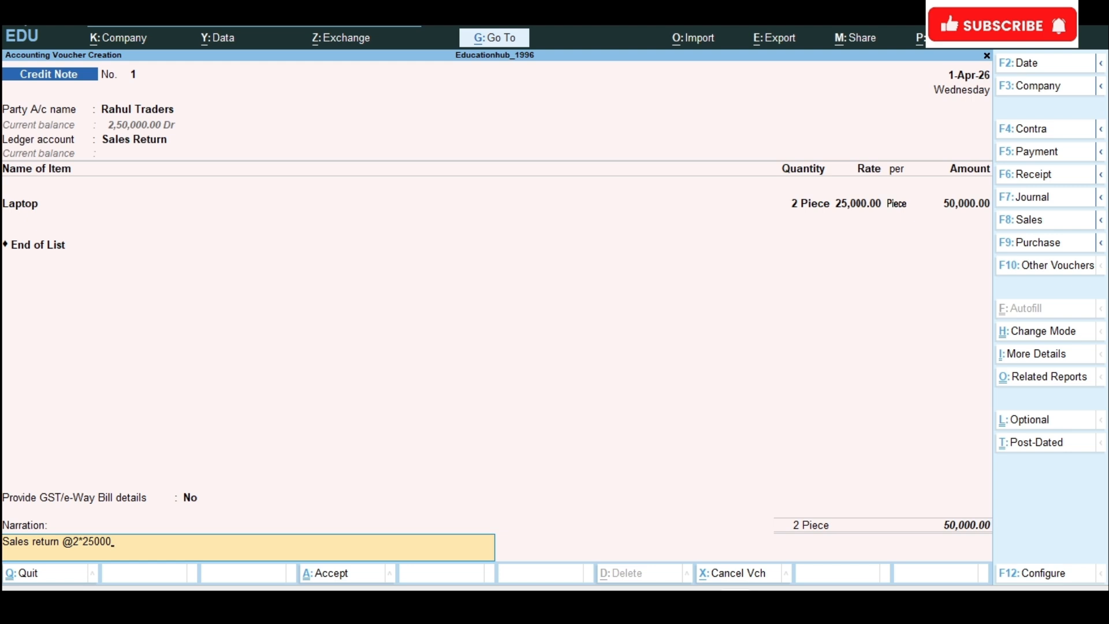
key(ctrl+a)
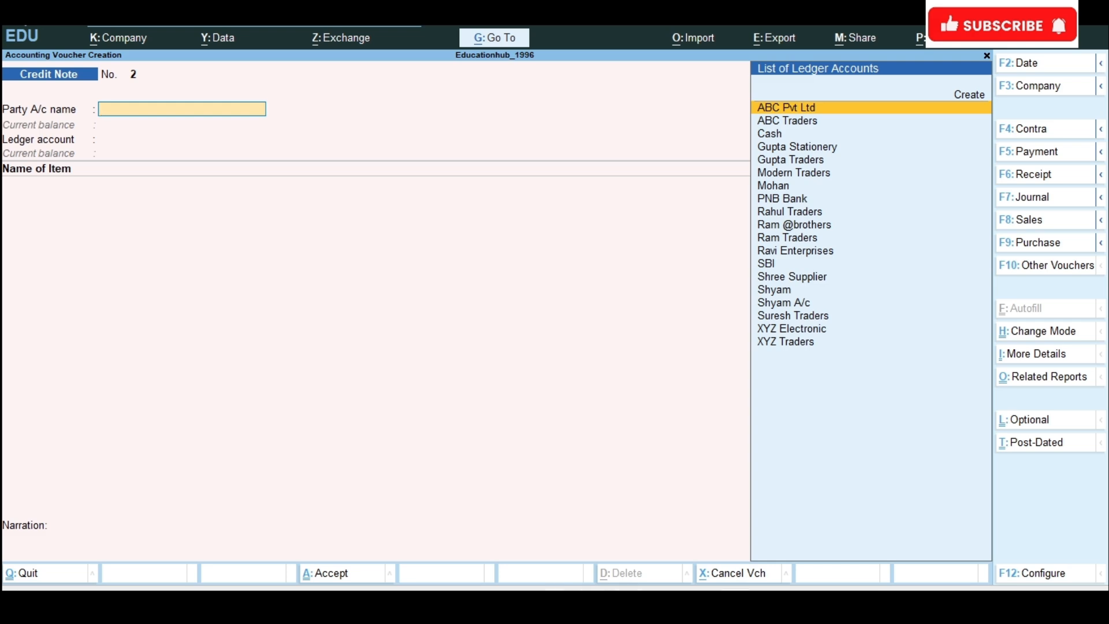
Step: Check the second transaction in the exercise document and change the voucher type to Sales in TallyPrime
click(664, 601)
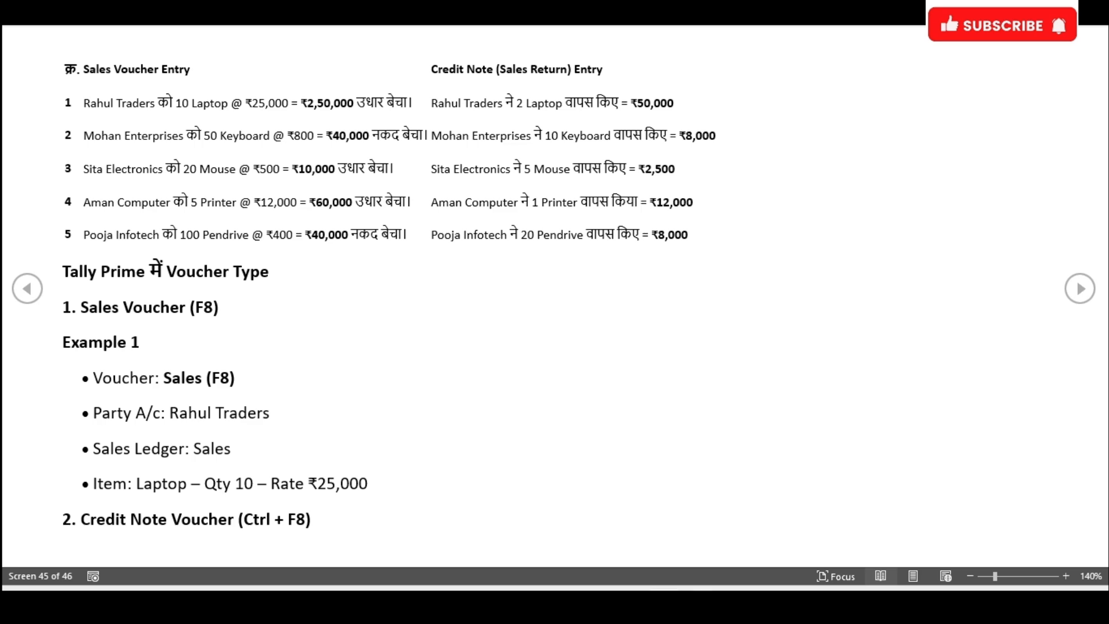
click(664, 603)
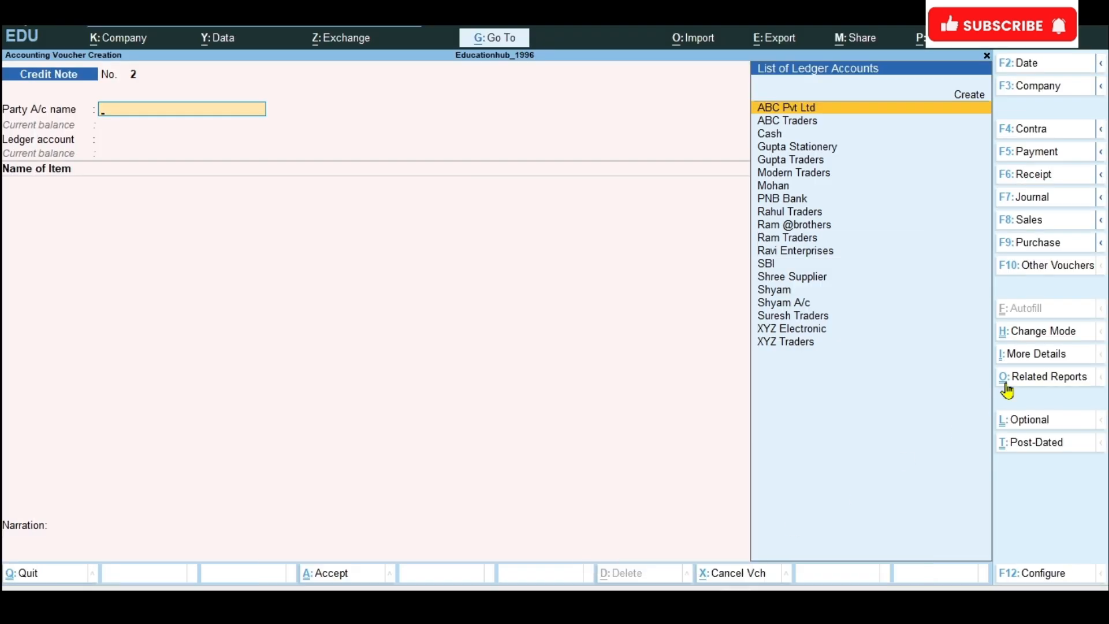
click(1053, 220)
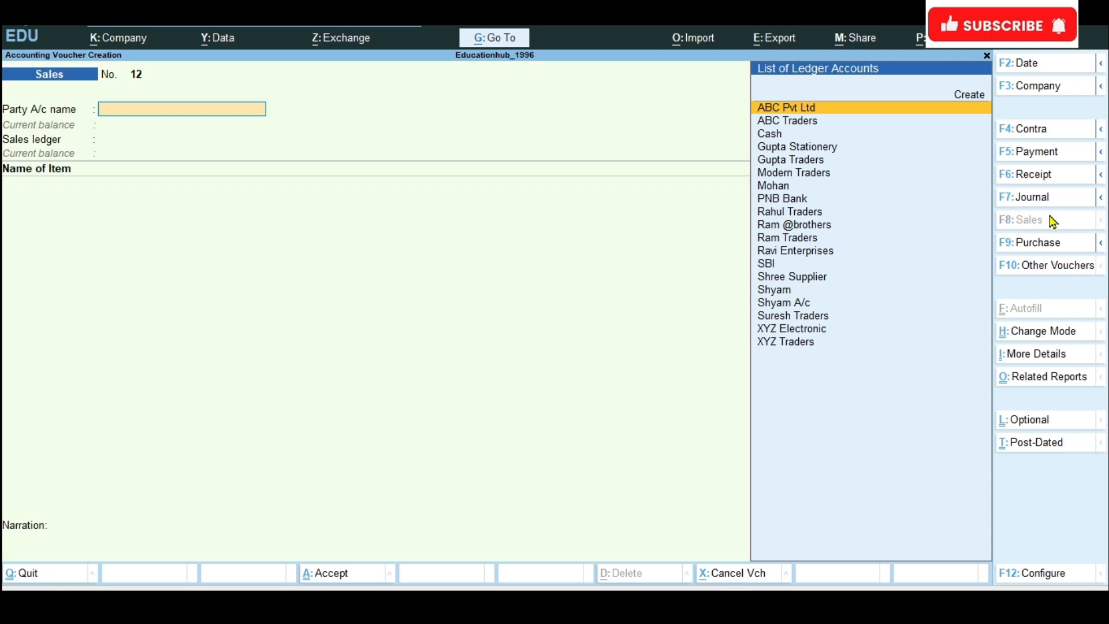
Step: Create a party ledger named Mohan Enterprises under Sundry Debtors for the sales voucher and save it
text(Mo)
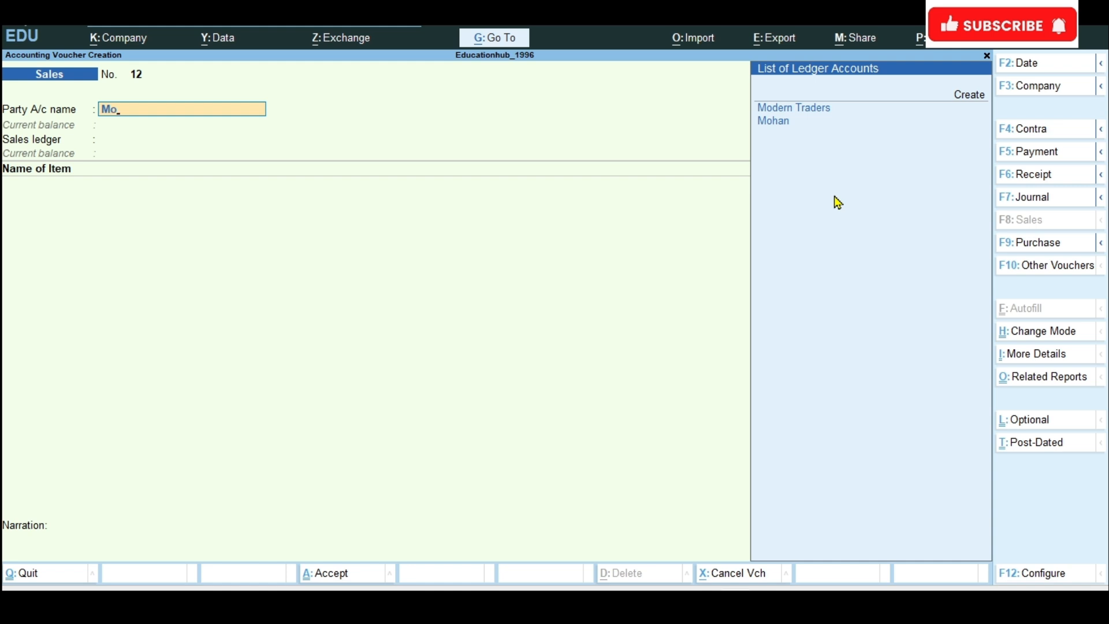
key(Up)
key(Up)
key(Return)
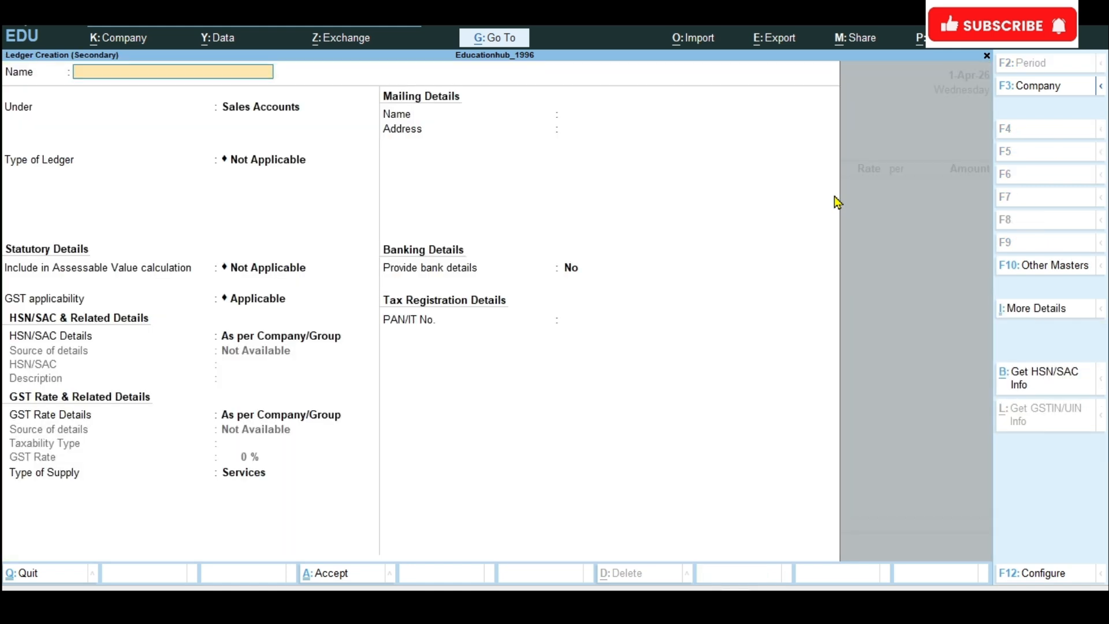
text(Mohan Enterprises)
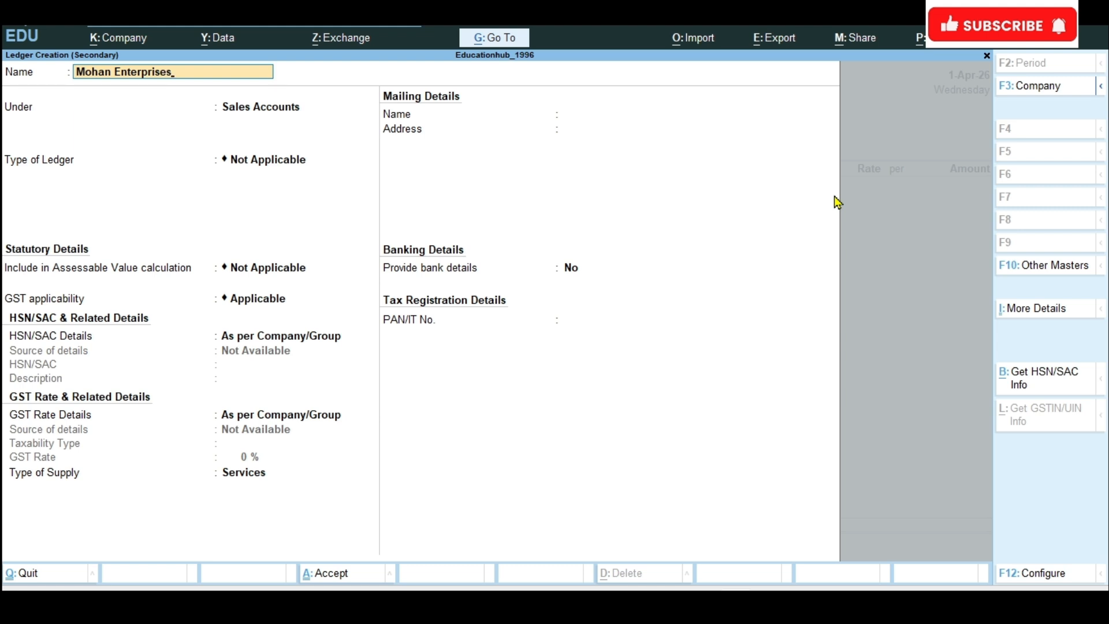
key(Return)
text(Sun)
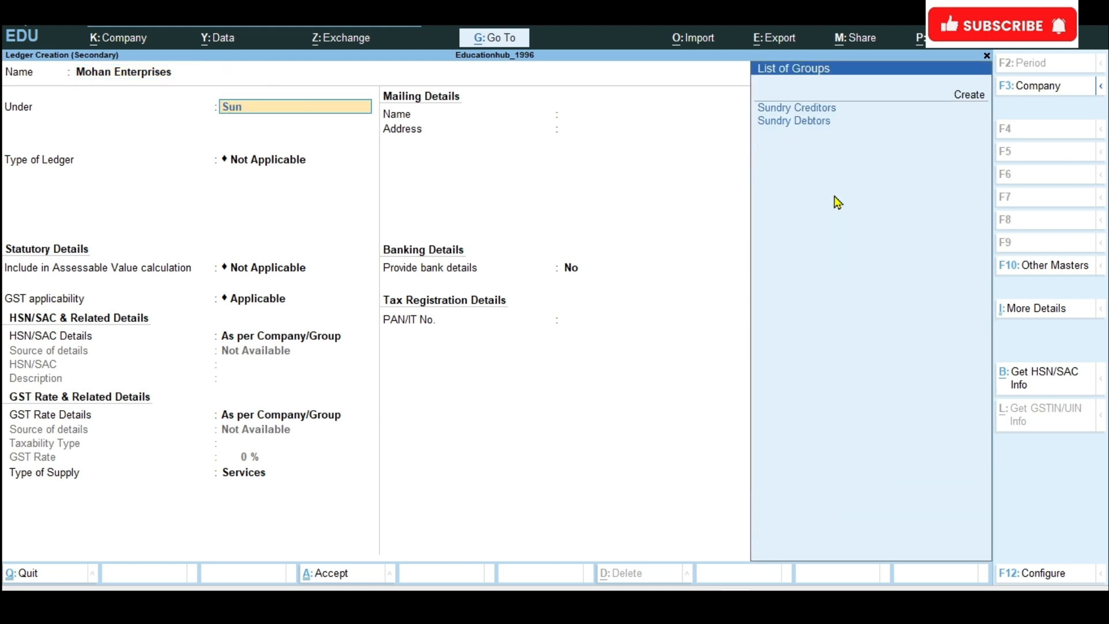
key(Down)
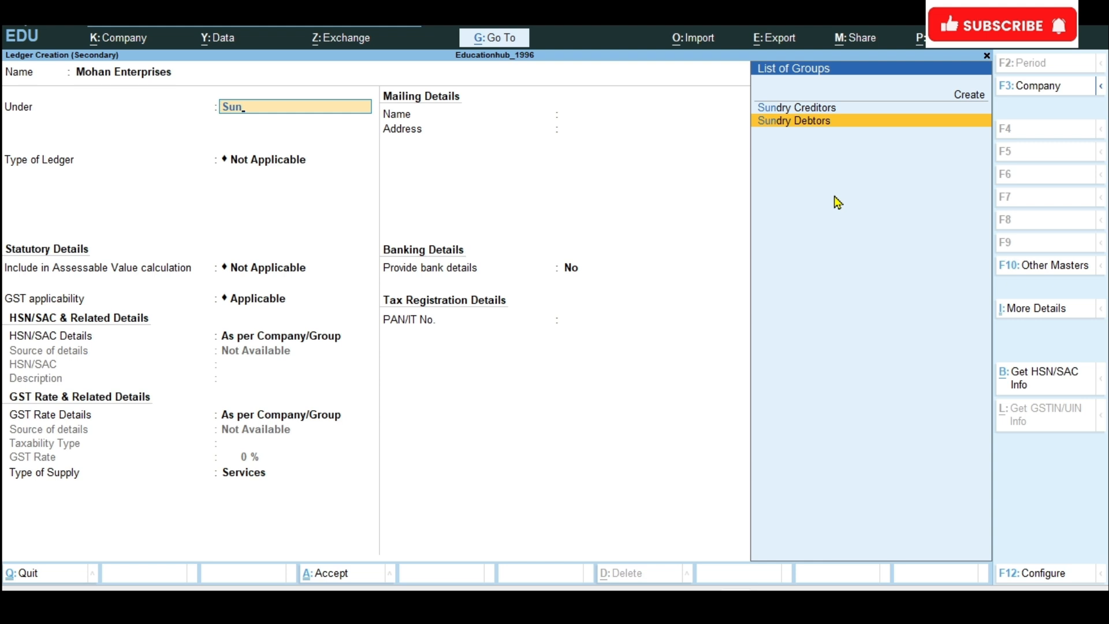
key(Return)
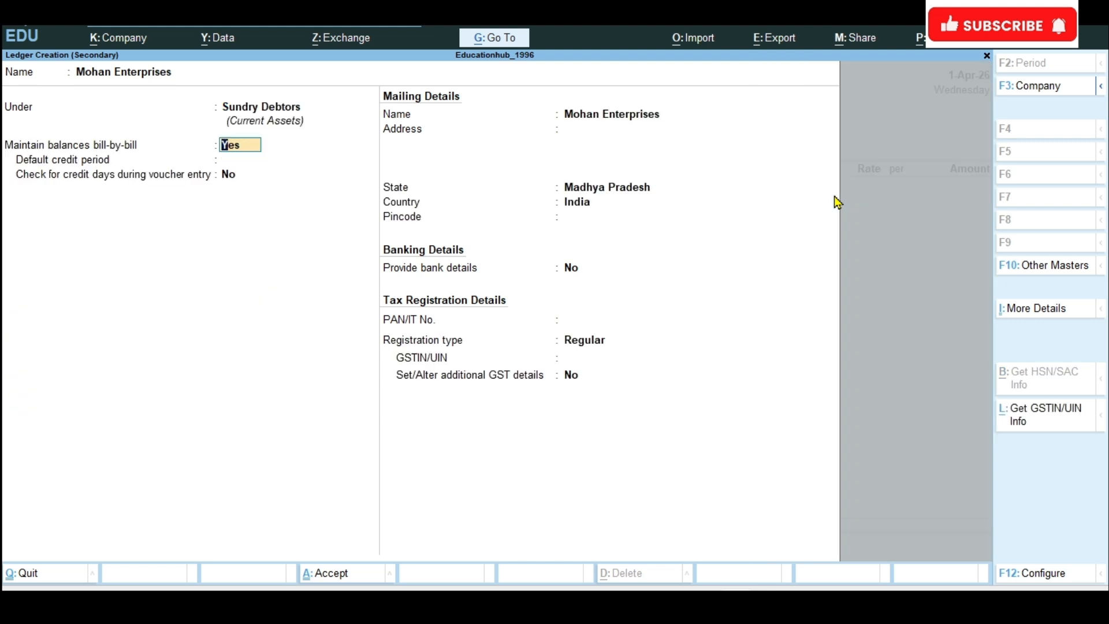
key(ctrl+a)
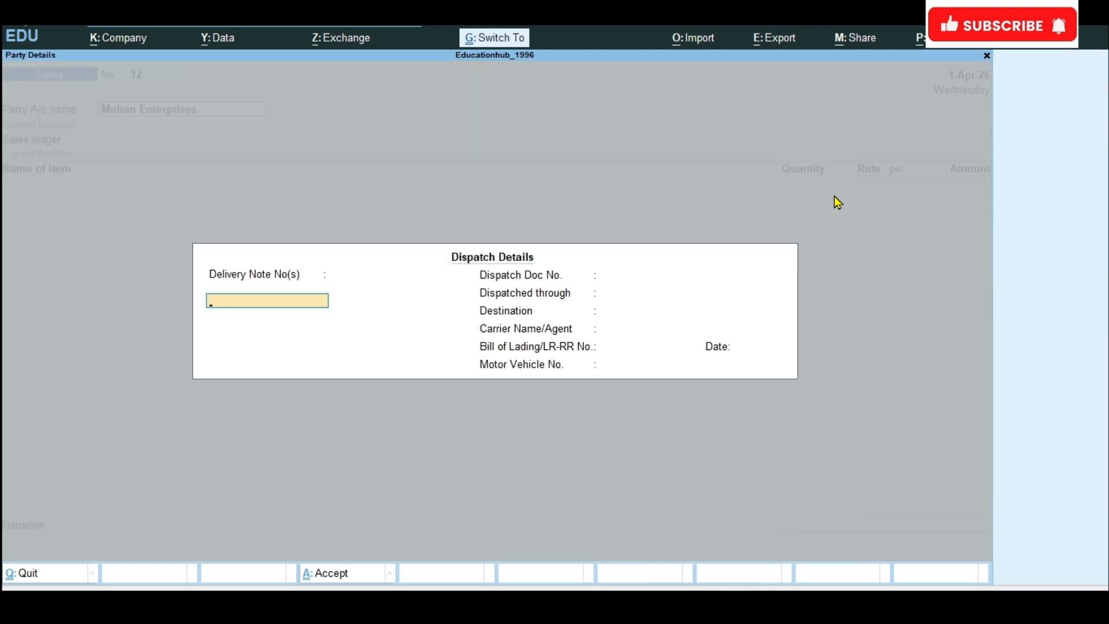
Step: Accept the blank dispatch and party details for Mohan Enterprises and choose Sales A/c as the sales ledger
key(ctrl+a)
key(ctrl+a)
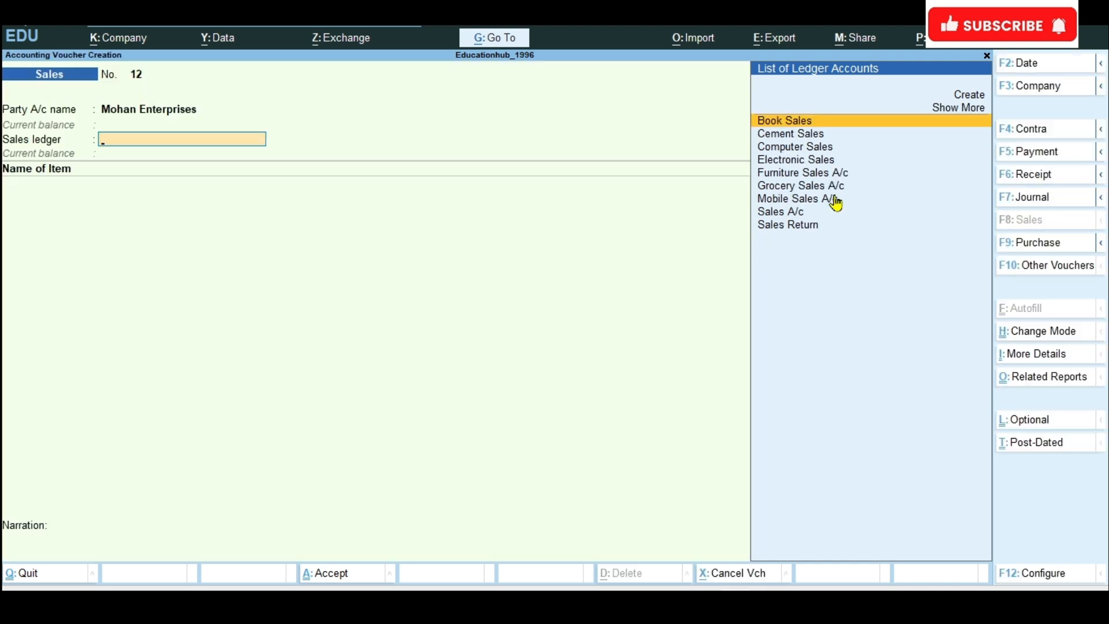
text(Sa)
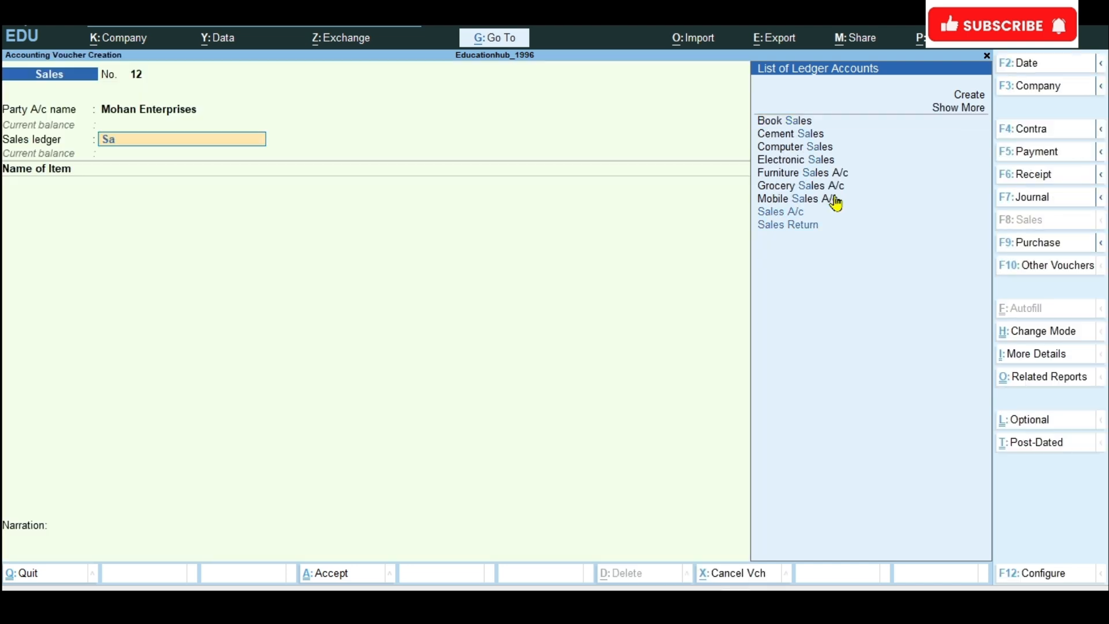
key(Down)
key(Down)
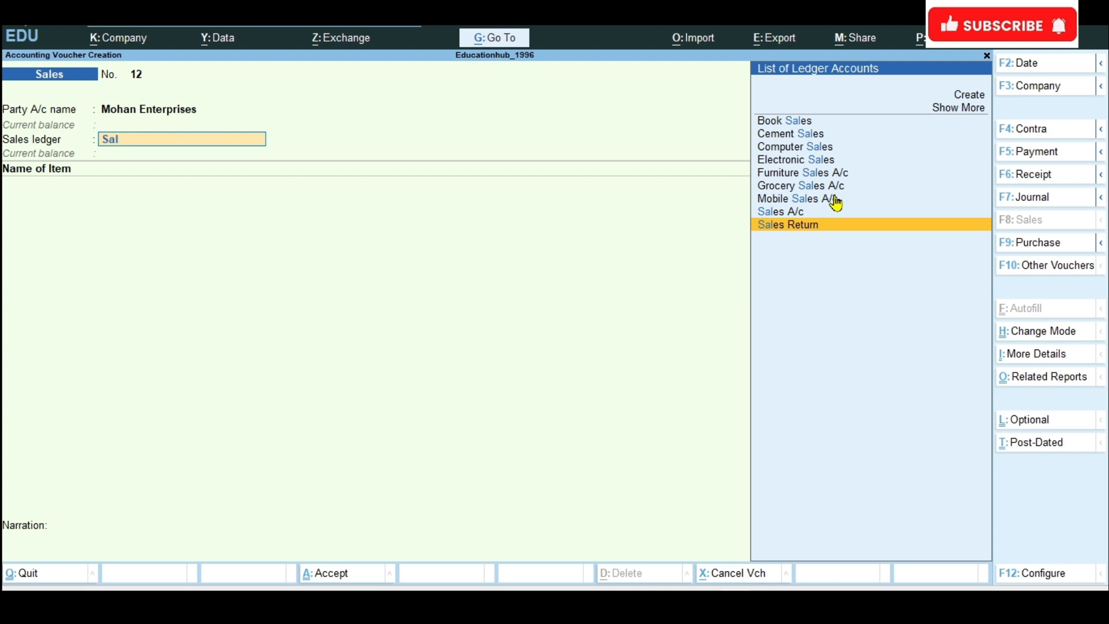
key(Up)
key(Return)
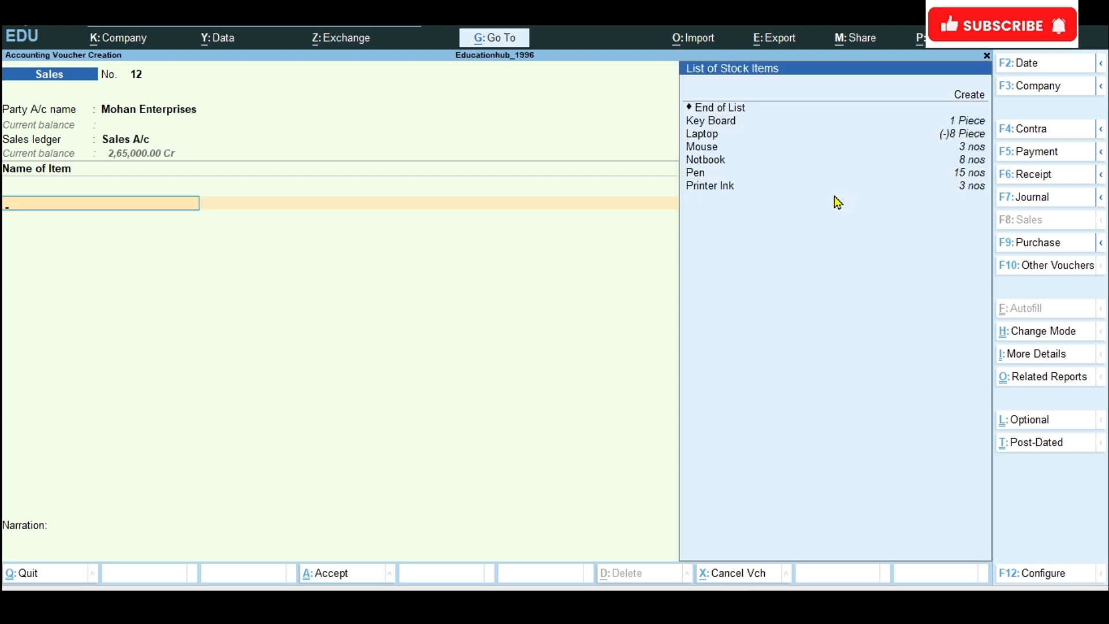
Step: Add Key Board as the stock item and set its quantity to 50 pieces, per the exercise document
key(Down)
key(Down)
key(Return)
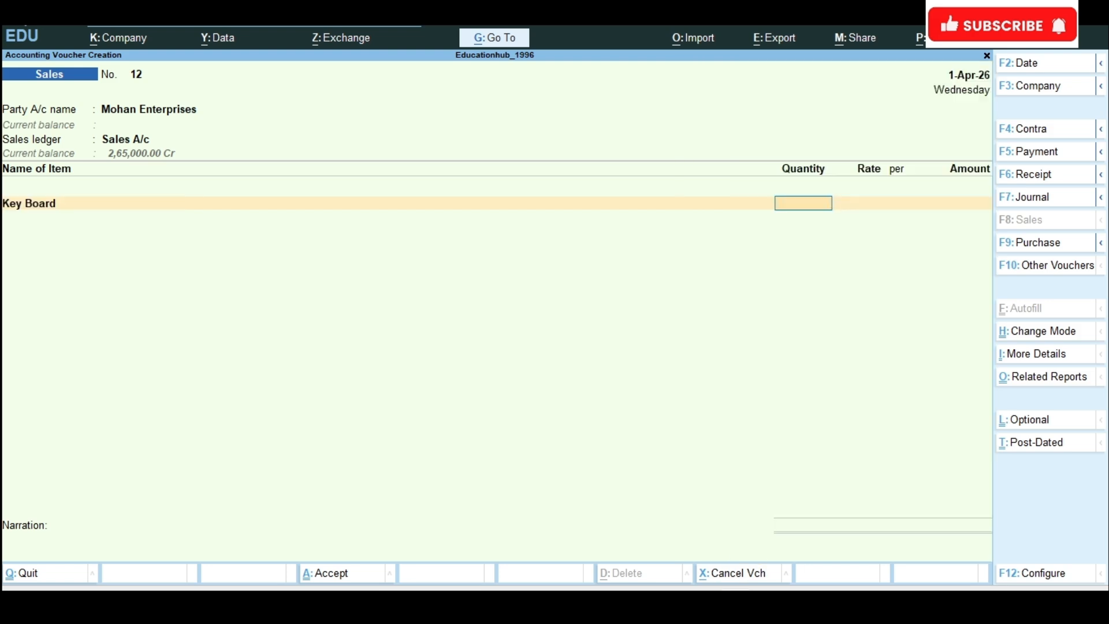
click(664, 604)
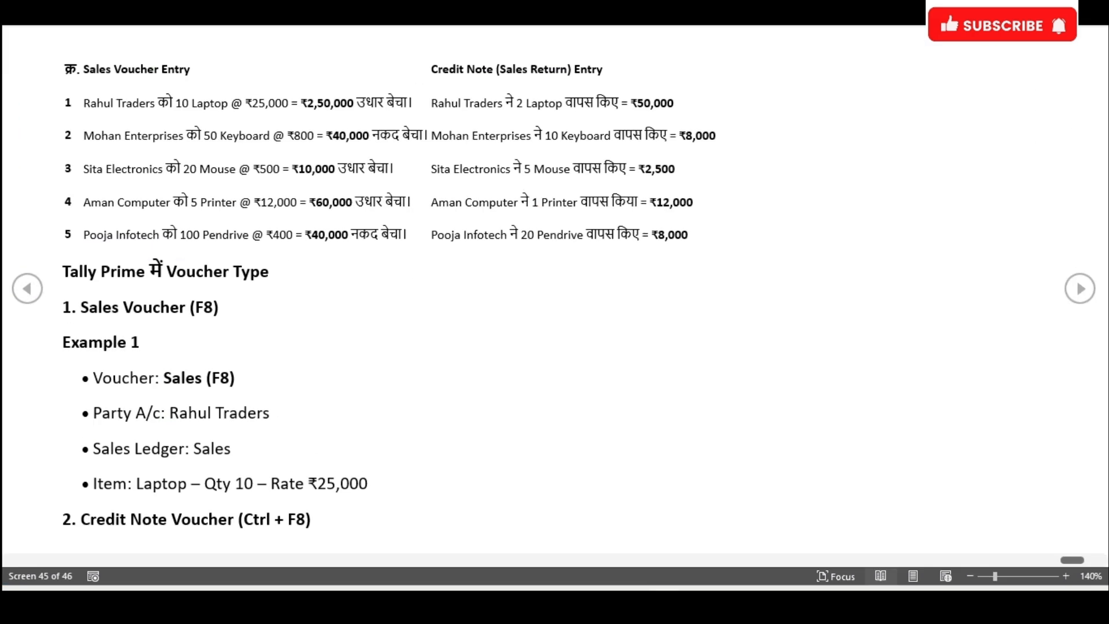
key(alt+Tab)
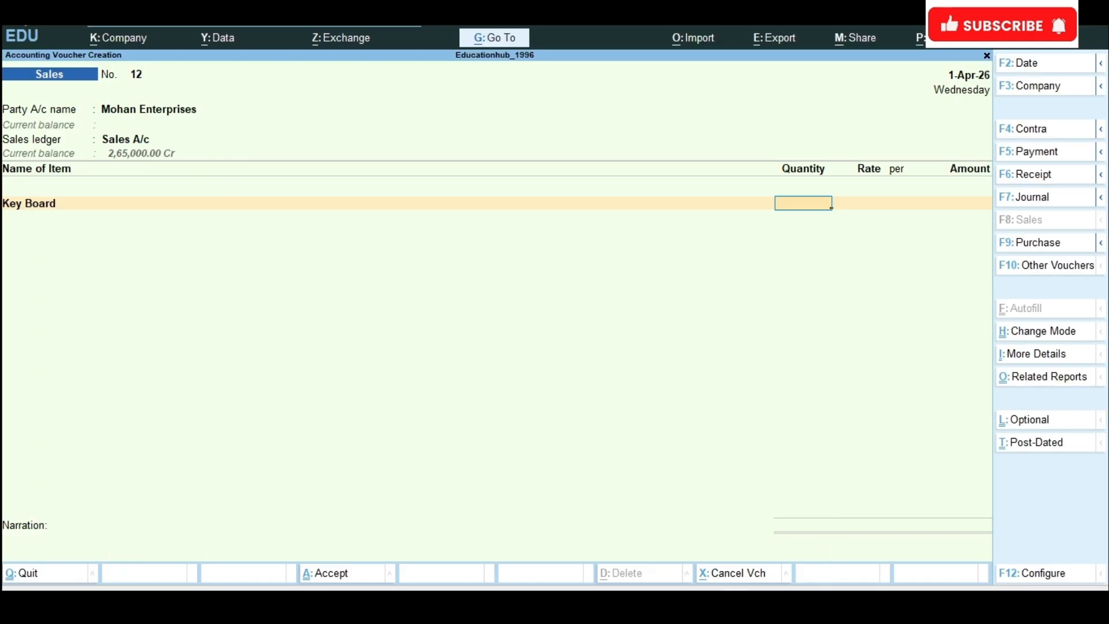
text(50)
key(Return)
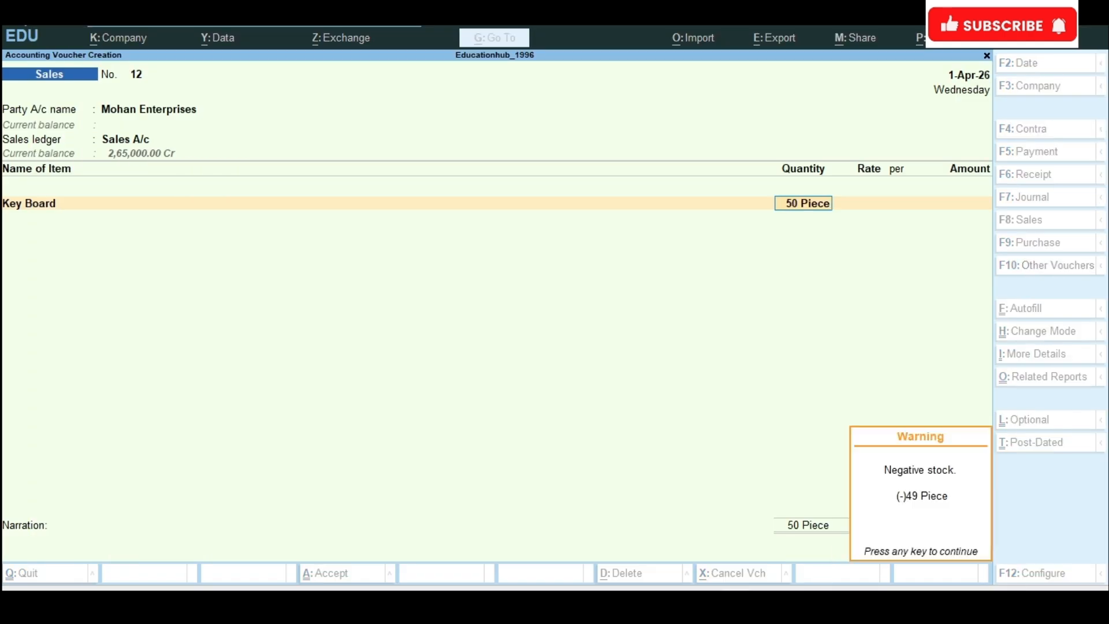
key(Return)
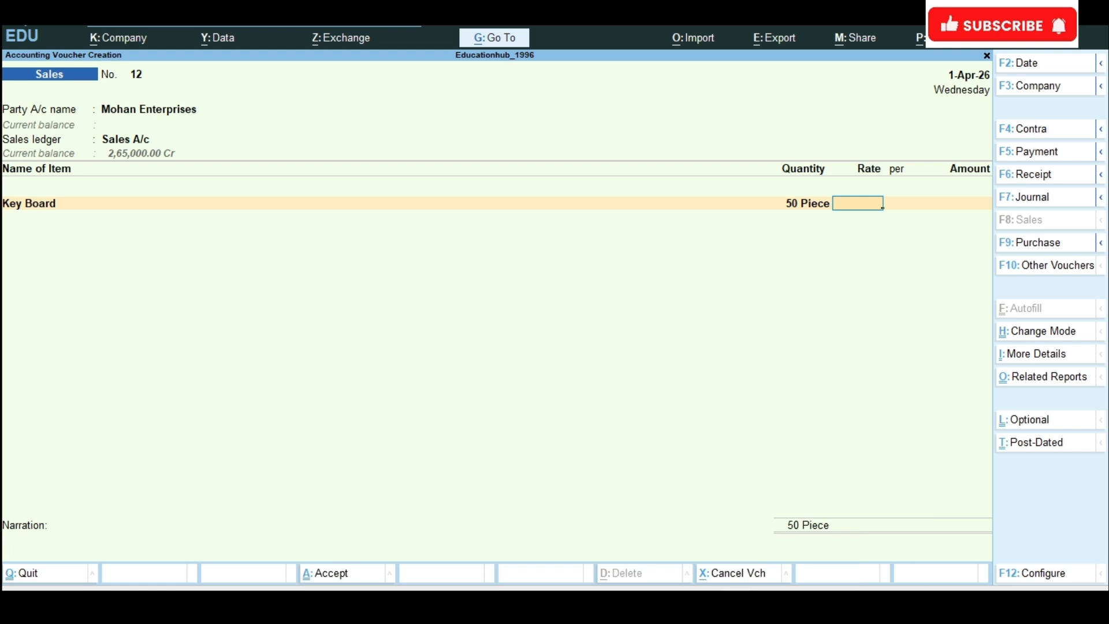
Step: Set the Key Board rate to 800 per piece and accept the line amount
text(800)
key(Return)
key(Return)
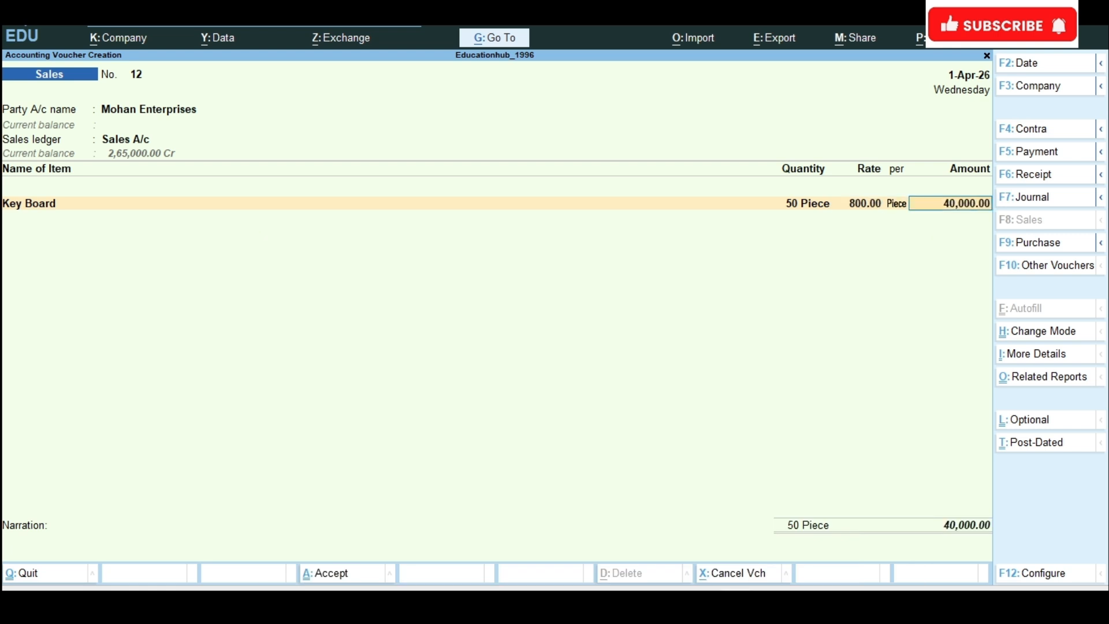
key(Return)
Step: End the item list and accept the bill-wise details for Mohan Enterprises as New Ref 12
key(Return)
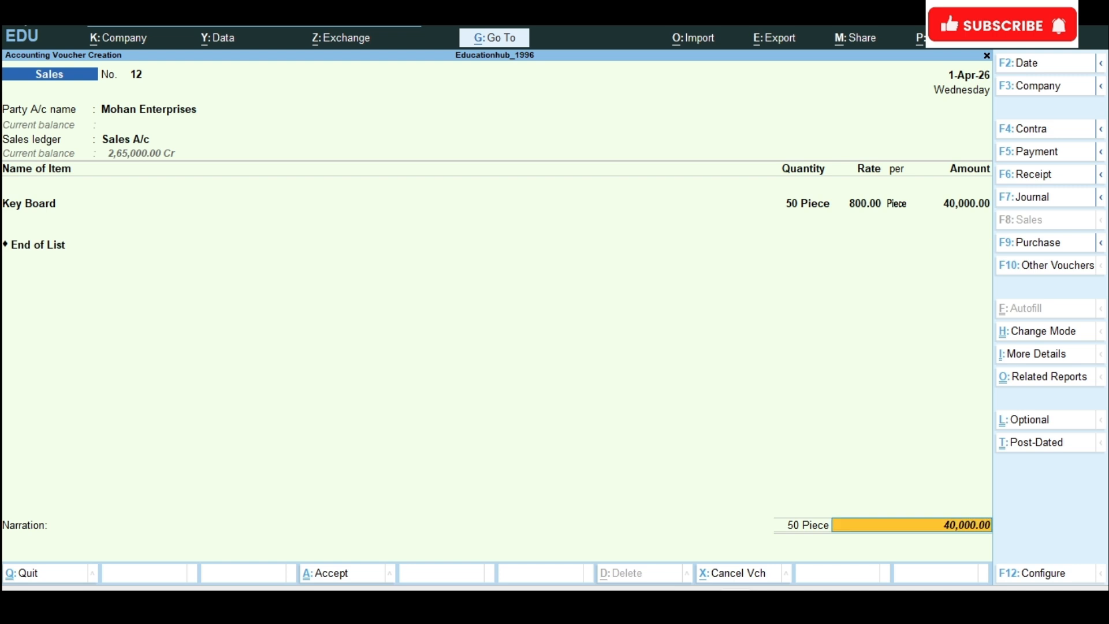
key(Return)
key(Return)
key(Return)
key(Return)
key(Return)
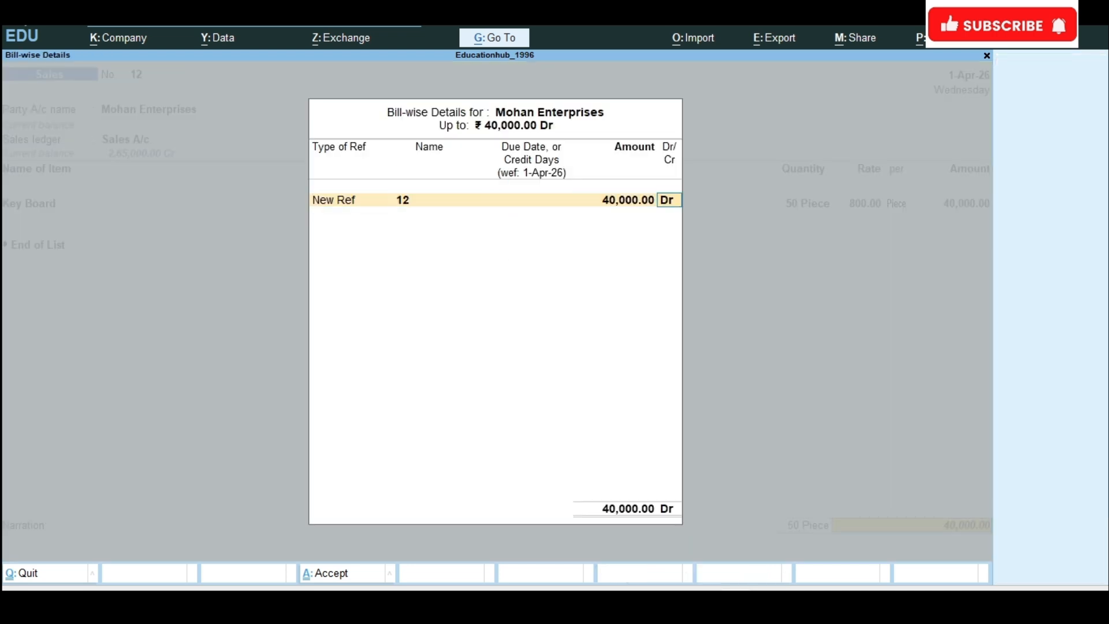
key(Return)
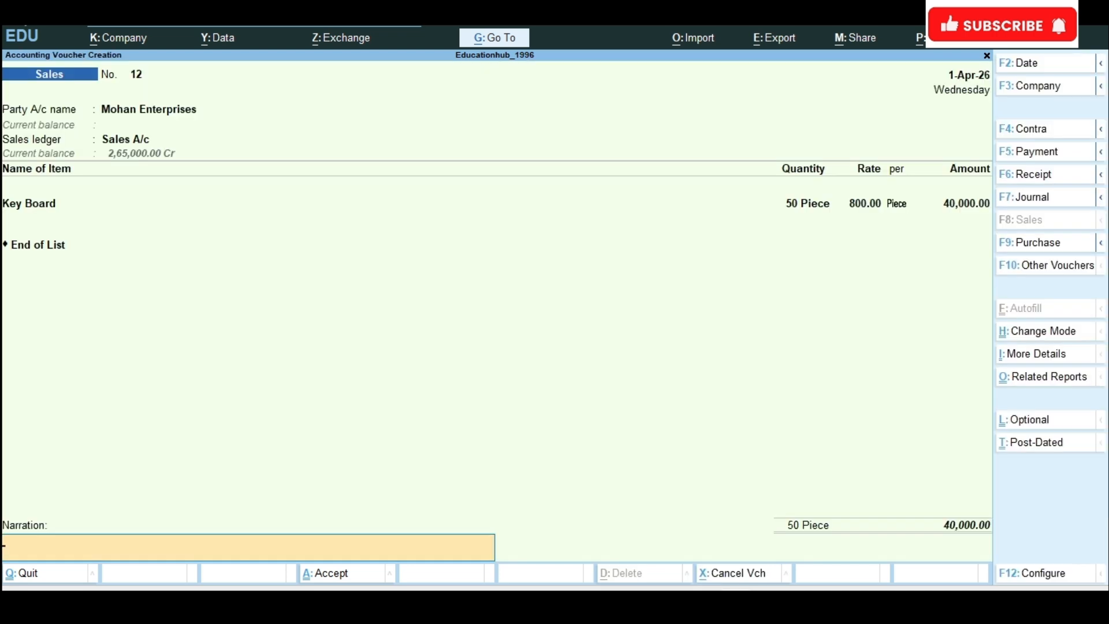
text(Being sales)
text(keyboard to)
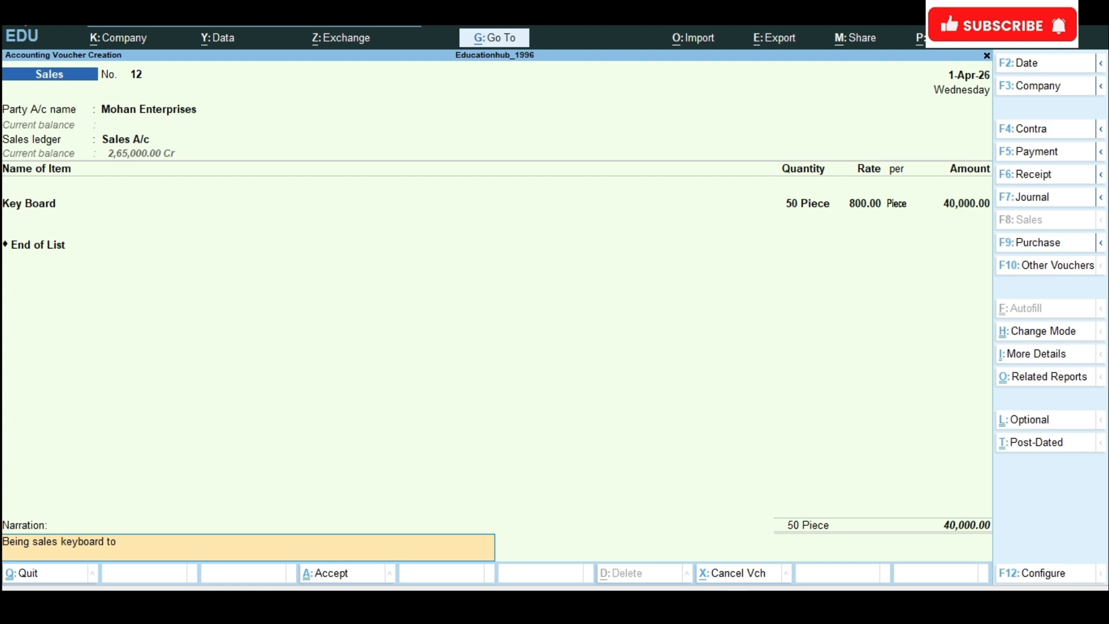
text( mohan enterprises 50)
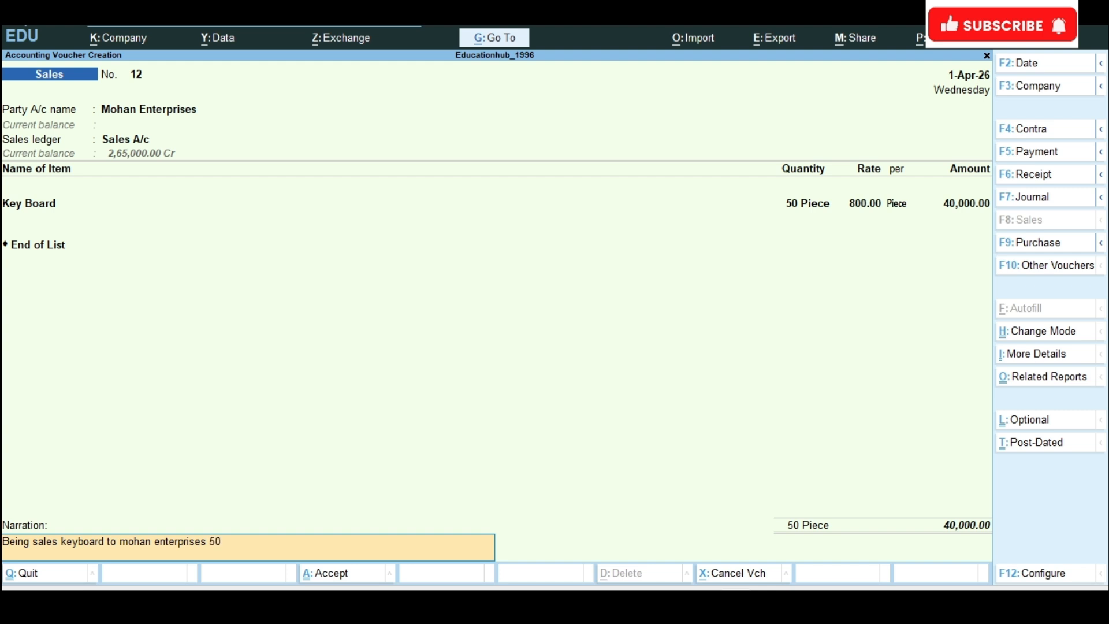
key(BackSpace)
key(BackSpace)
text(@50*800)
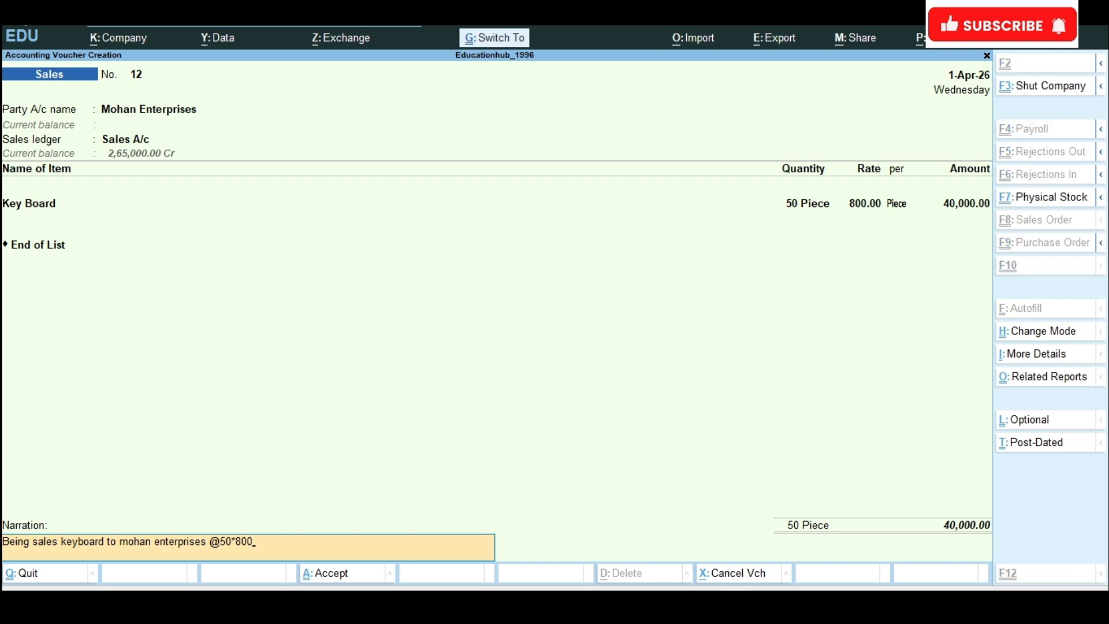
key(ctrl+a)
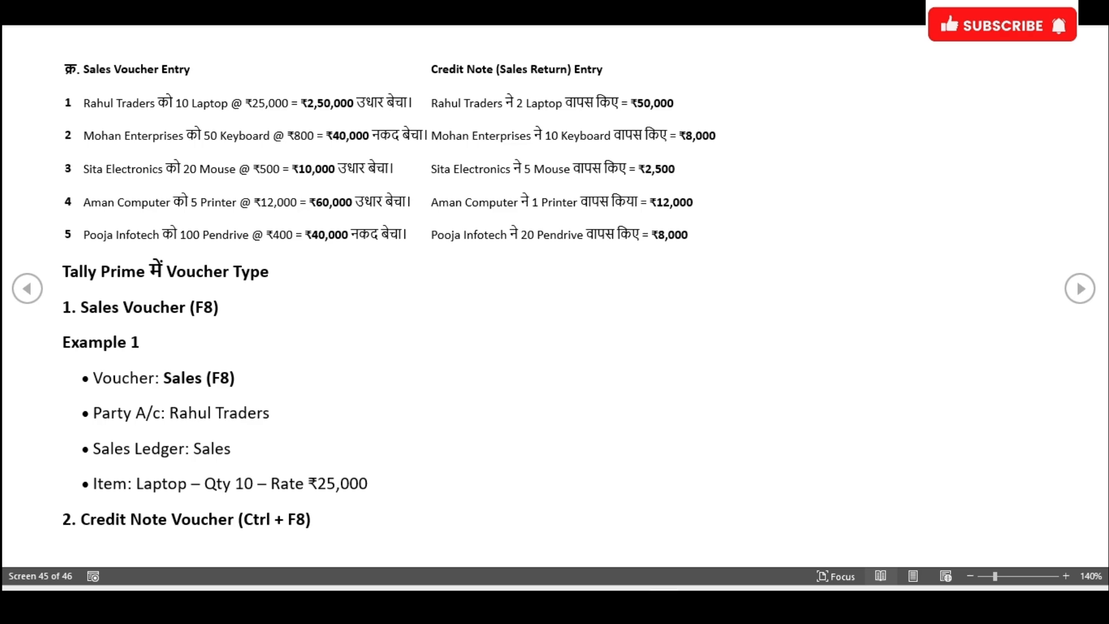
Step: Check the keyboard return in the exercise document and change the voucher type to Credit Note in TallyPrime
click(665, 604)
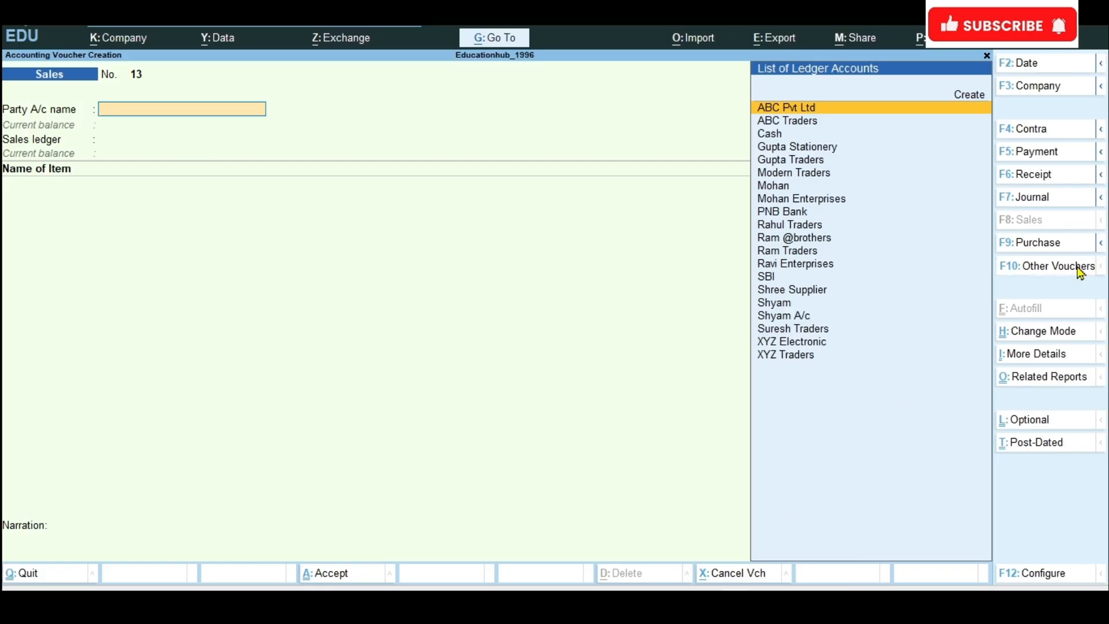
click(1082, 266)
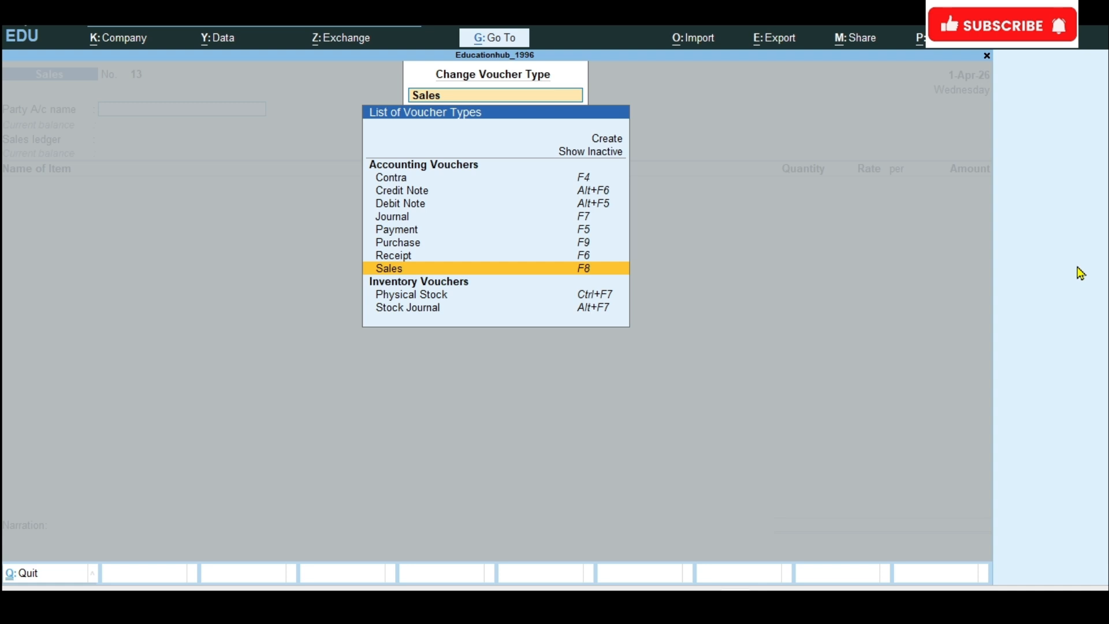
click(404, 195)
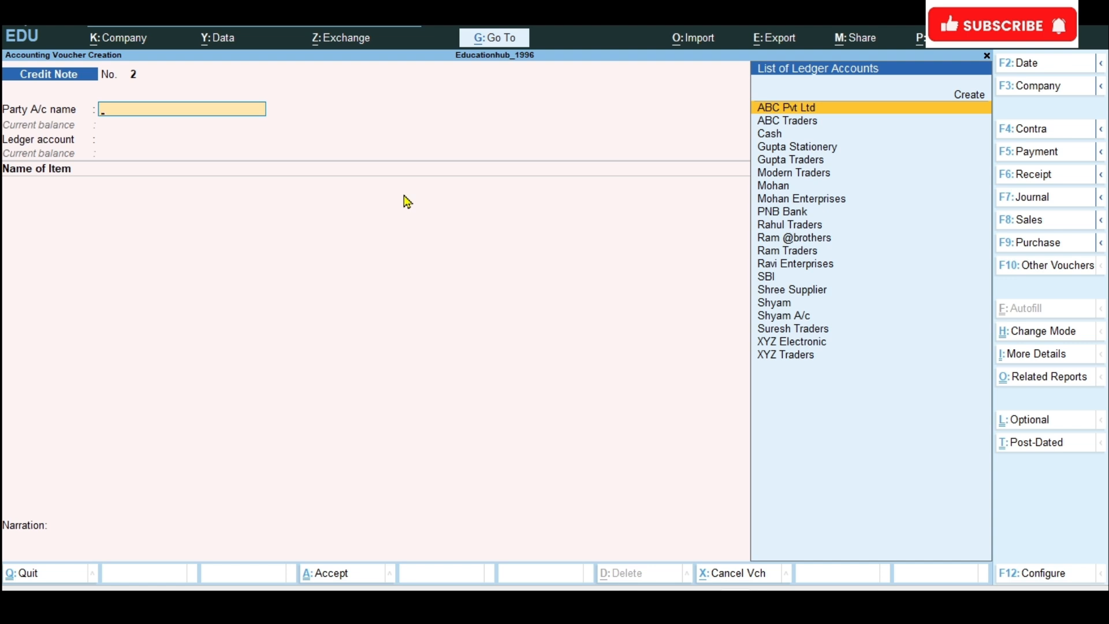
Step: Choose Mohan Enterprises as the party account of the credit note
text(M)
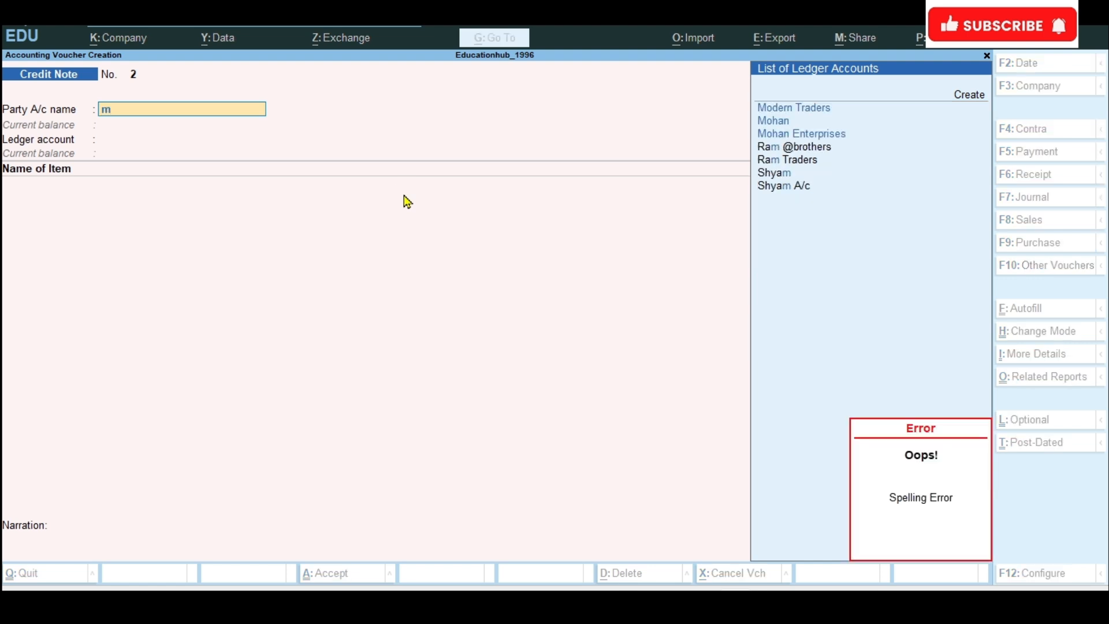
key(Down)
key(Down)
key(Down)
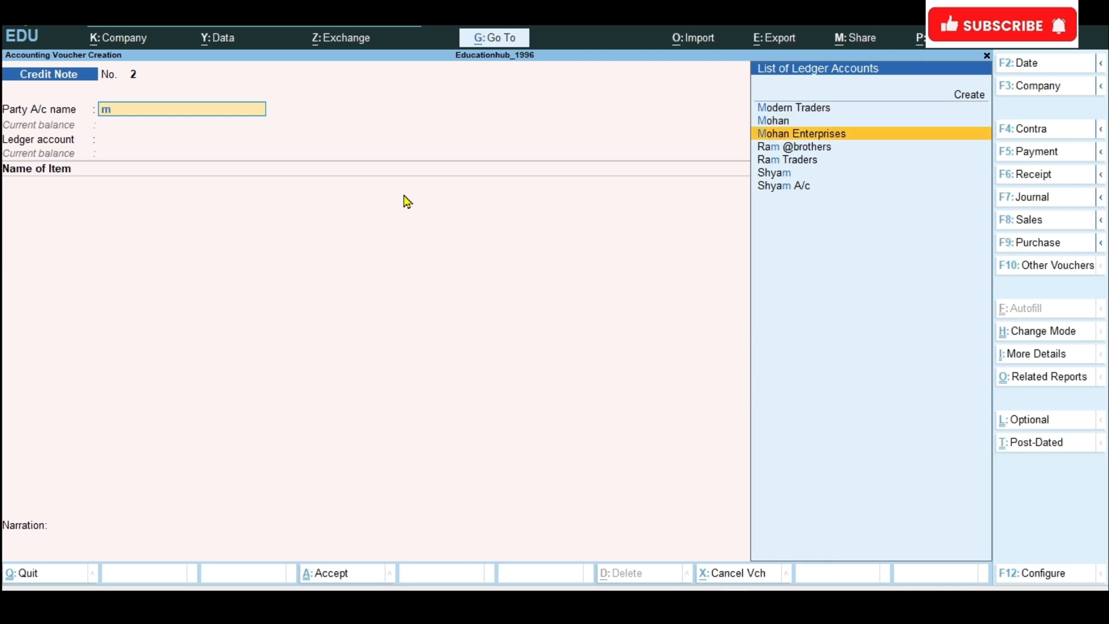
key(Return)
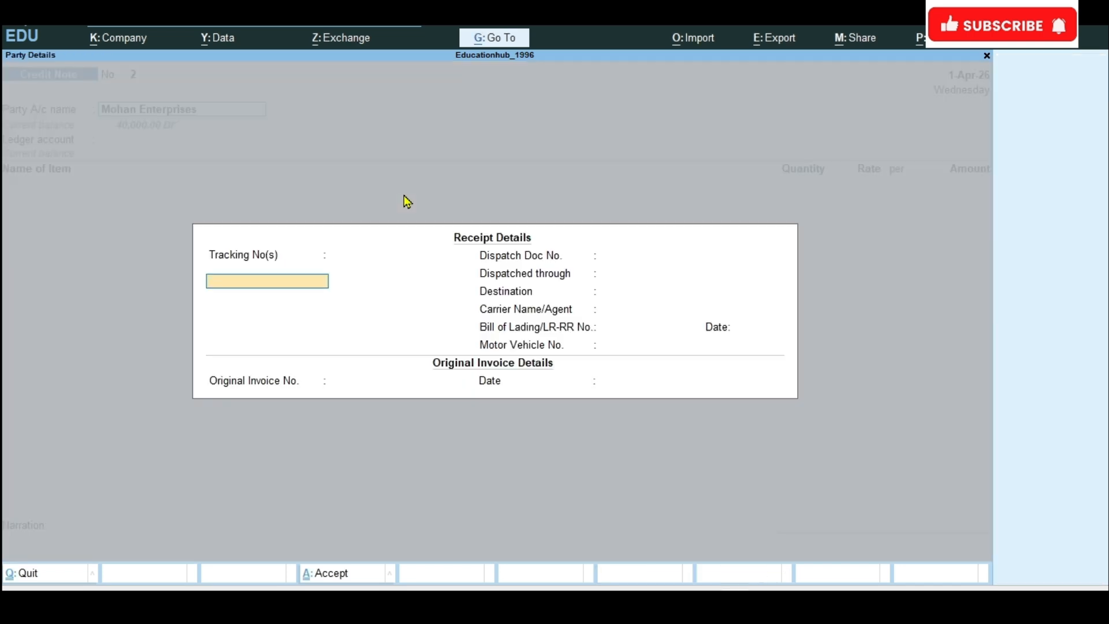
Step: Accept the blank receipt and party details and choose Sales Return as the ledger account
key(ctrl+a)
key(ctrl+a)
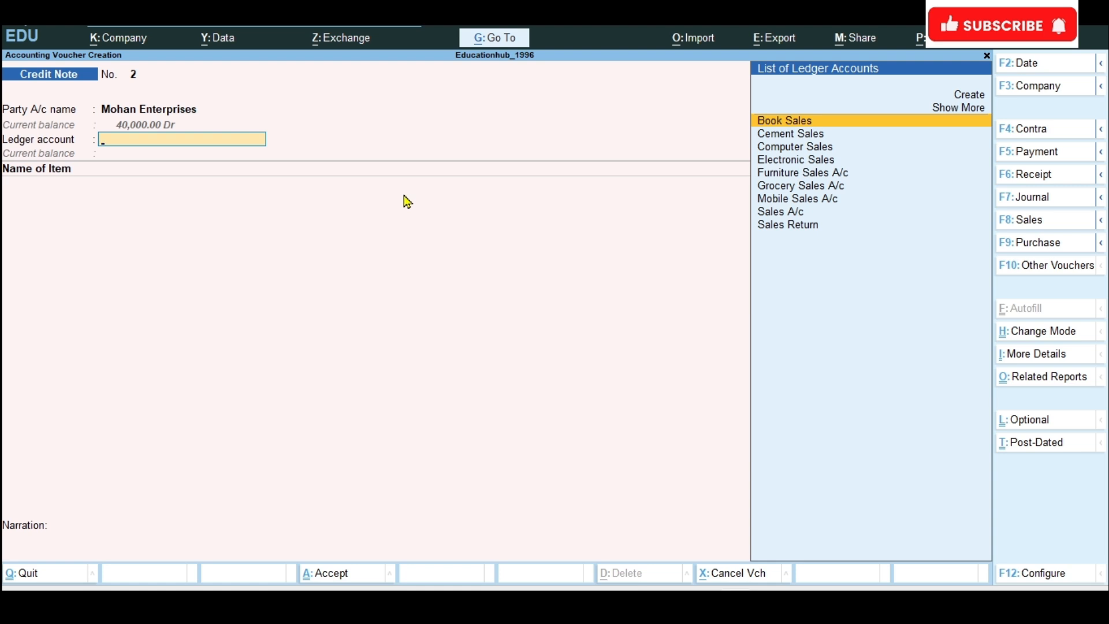
text(Sales)
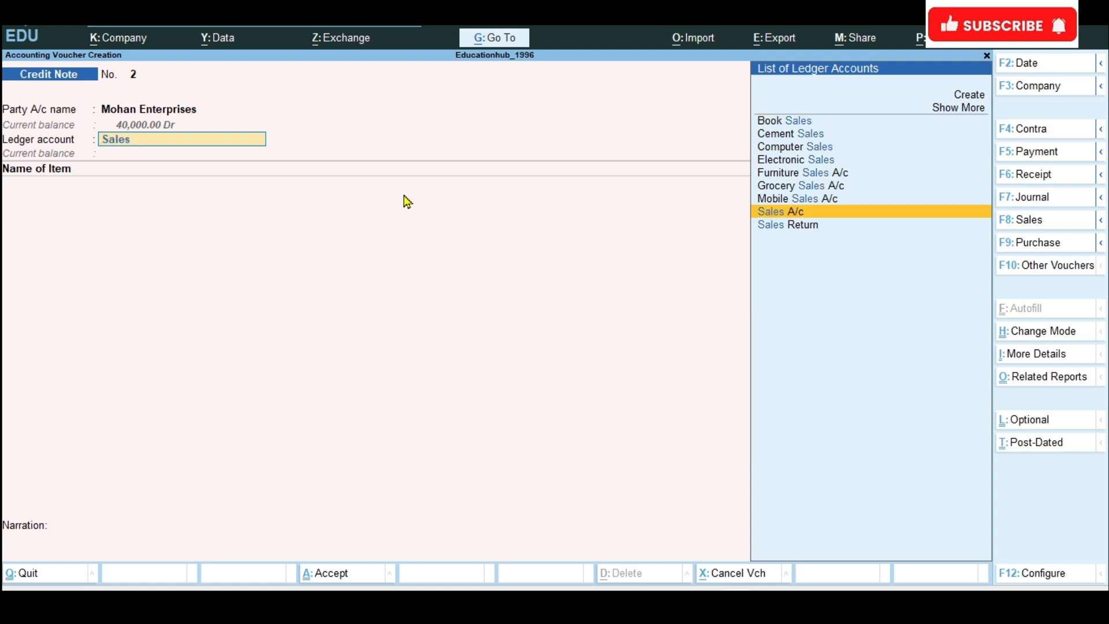
key(Down)
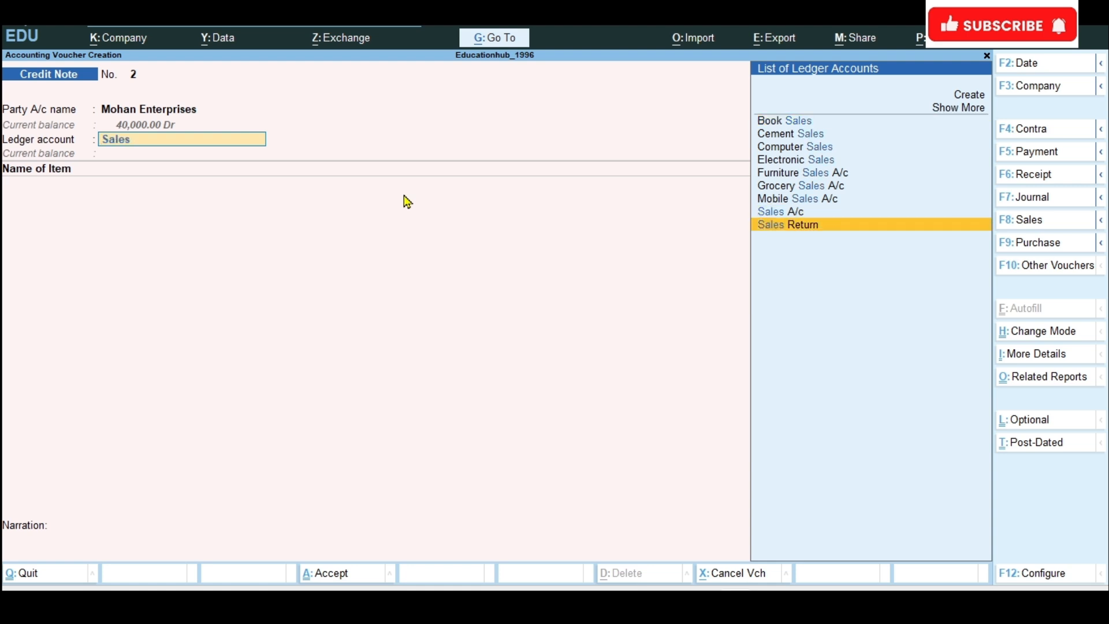
key(Return)
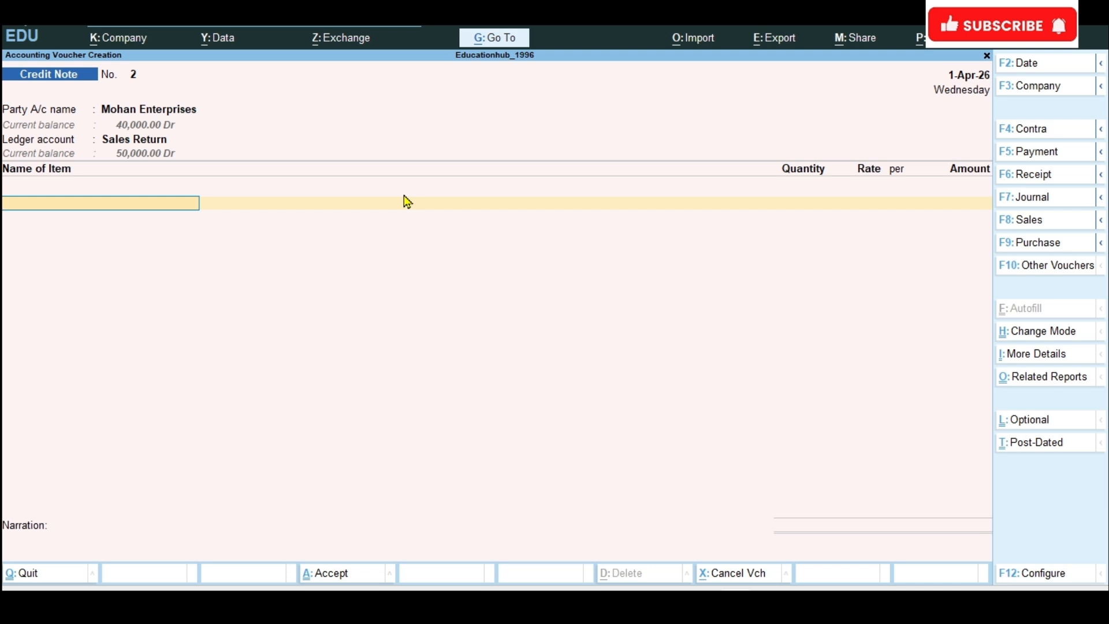
Step: Add Key Board to the credit note with a quantity of 10 pieces at the rate of 800
text(Key)
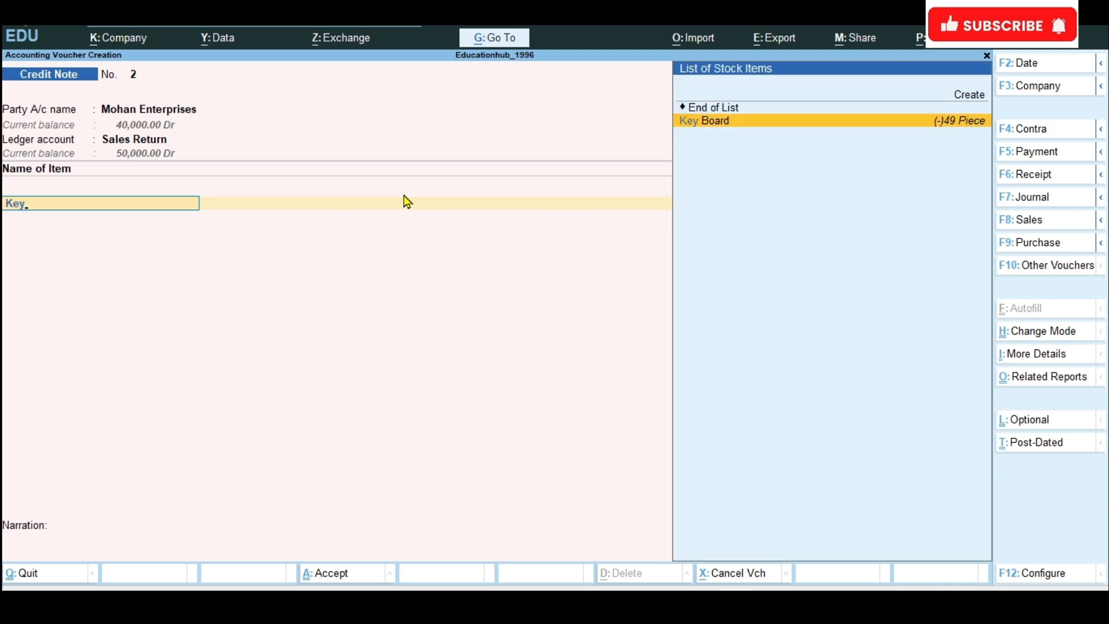
key(Return)
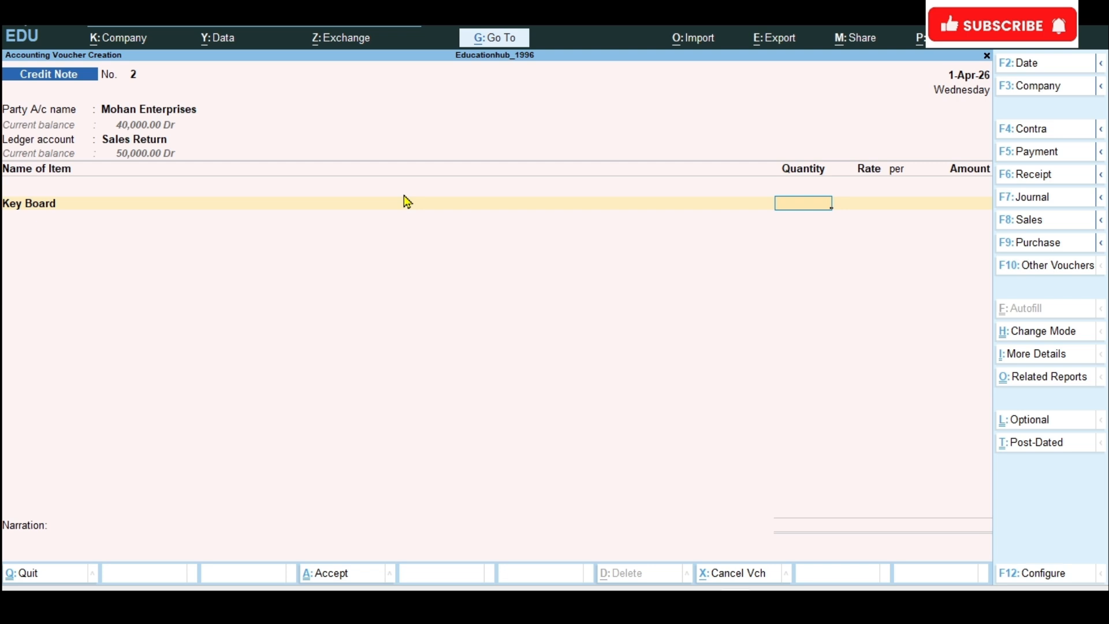
text(10)
key(Return)
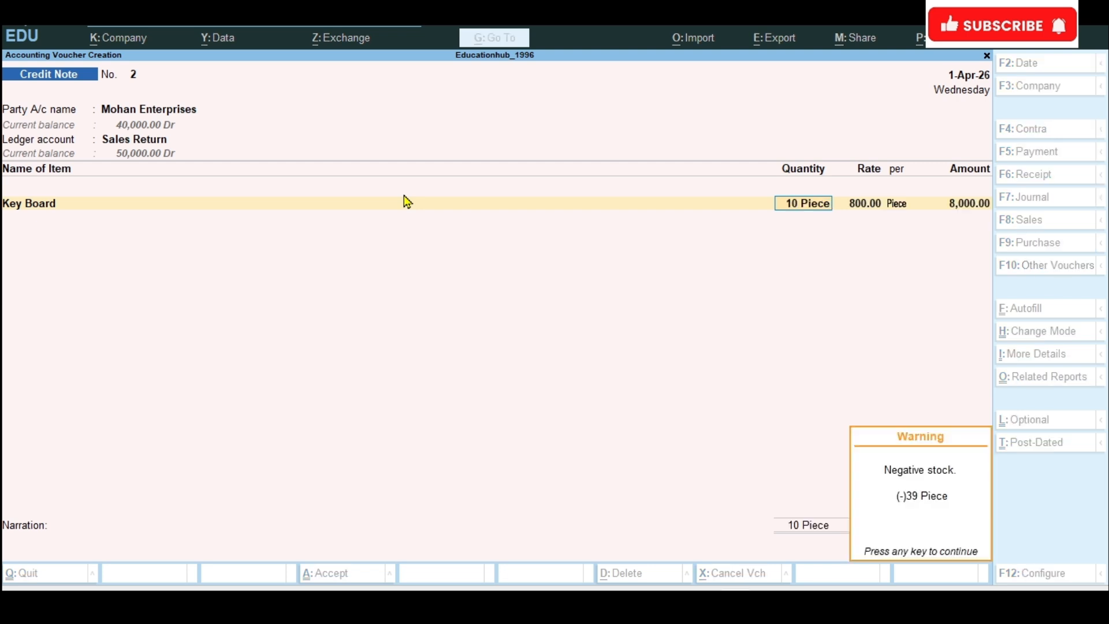
key(Return)
key(Return)
key(Return)
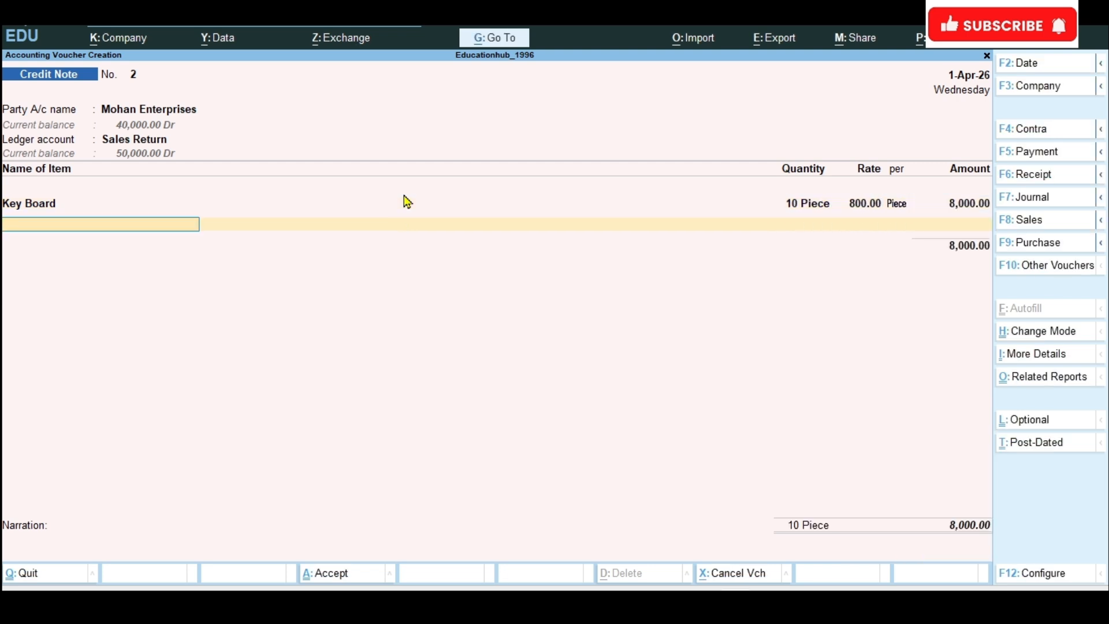
Step: End the item list and allocate the returned amount for Mohan Enterprises with the Agst Ref method
key(Return)
key(Return)
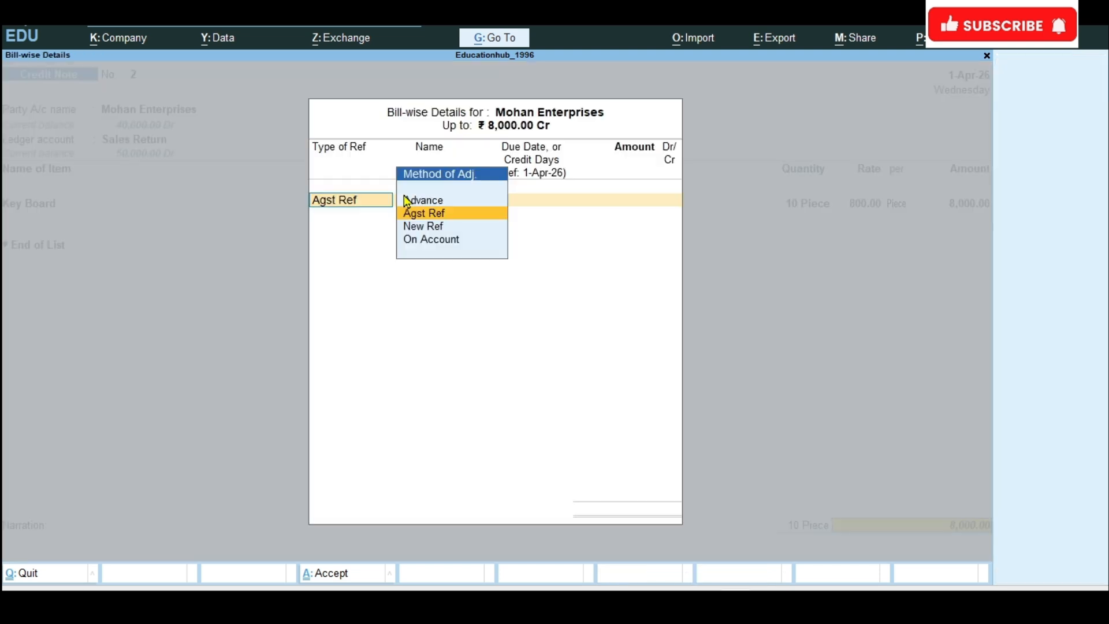
key(Return)
key(Return)
key(Return)
key(Return)
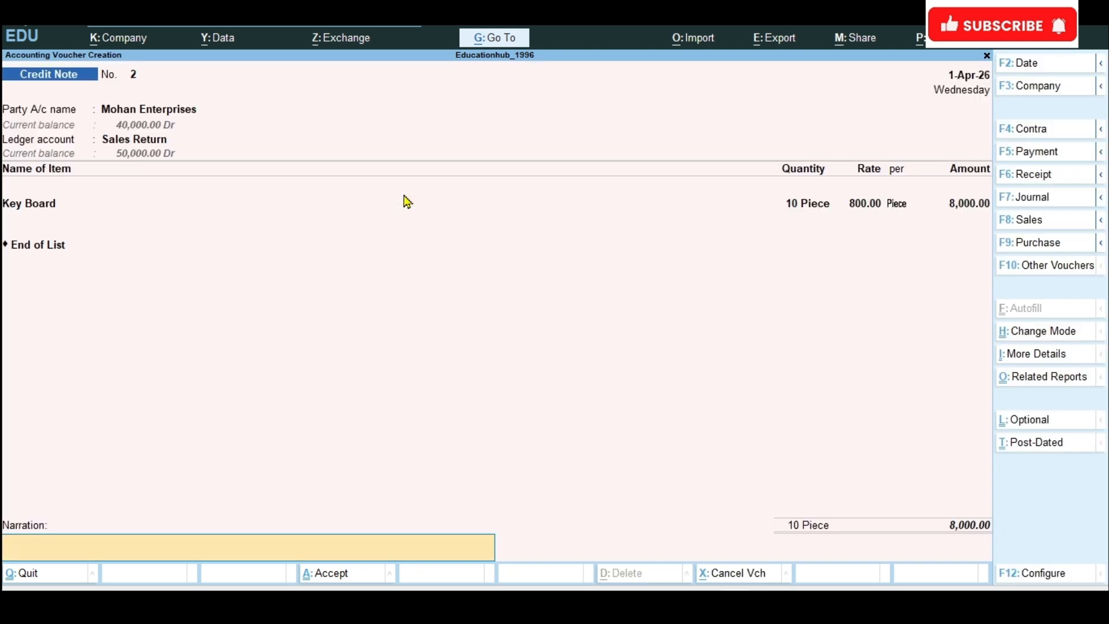
text(E)
key(BackSpace)
text(b)
key(BackSpace)
text(Being)
text( sale)
text(s return)
key(BackSpace)
key(BackSpace)
key(BackSpace)
key(BackSpace)
key(BackSpace)
key(BackSpace)
key(BackSpace)
key(BackSpace)
key(BackSpace)
key(BackSpace)
key(BackSpace)
key(BackSpace)
text(keyboard a)
key(BackSpace)
text(return)
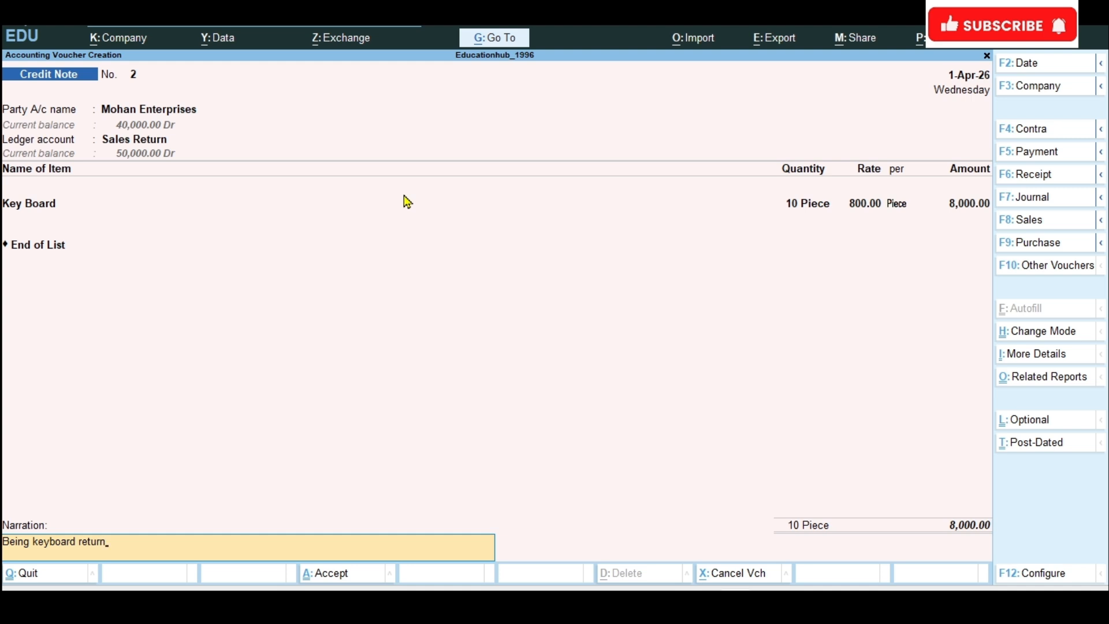
text( by customer @10*800)
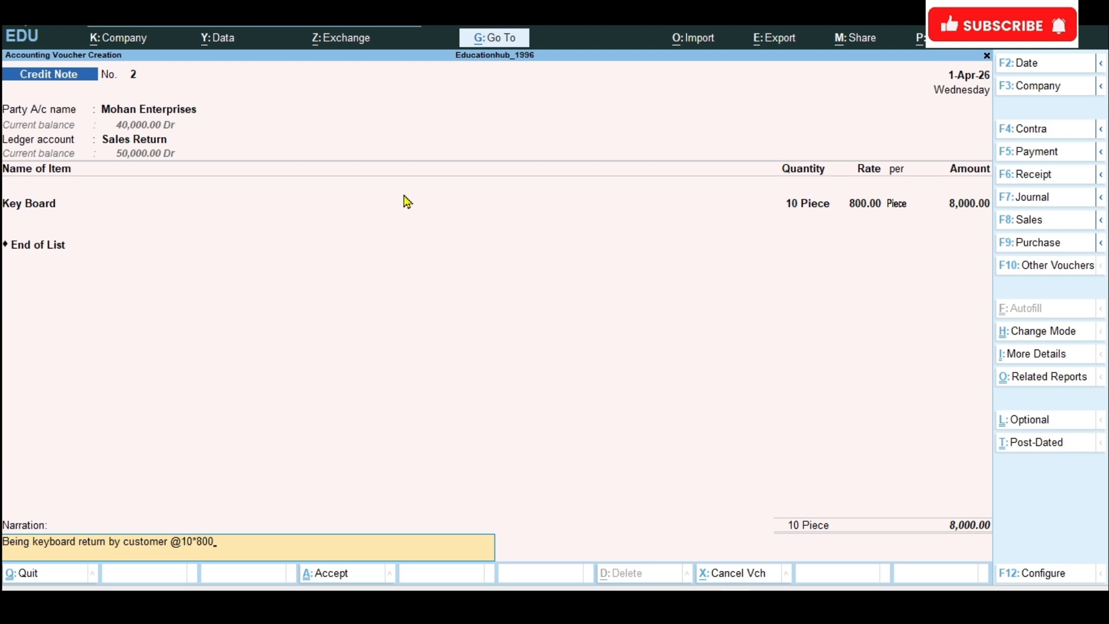
key(ctrl)
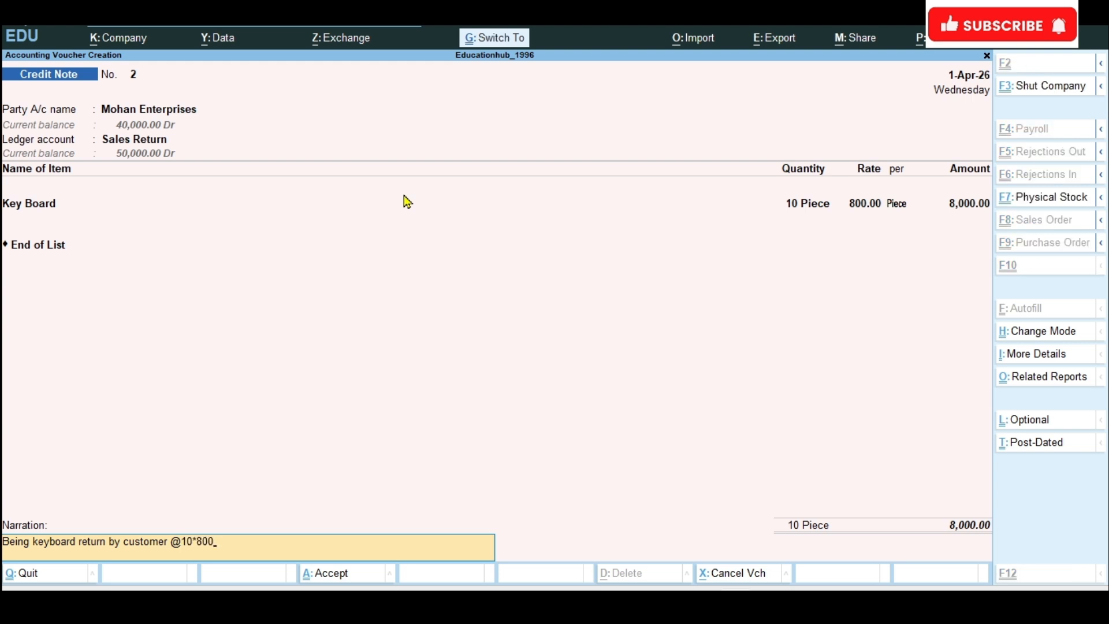
key(ctrl+a)
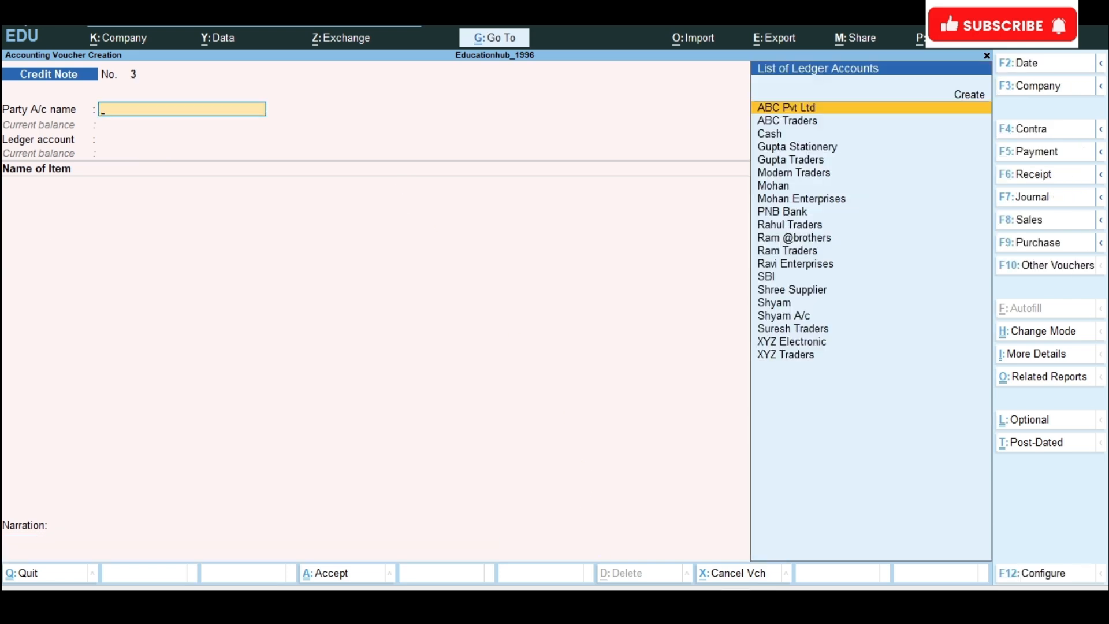
Step: Check the Sita Electronics sale in the Word exercise list, return to TallyPrime and start a new sales voucher
click(664, 602)
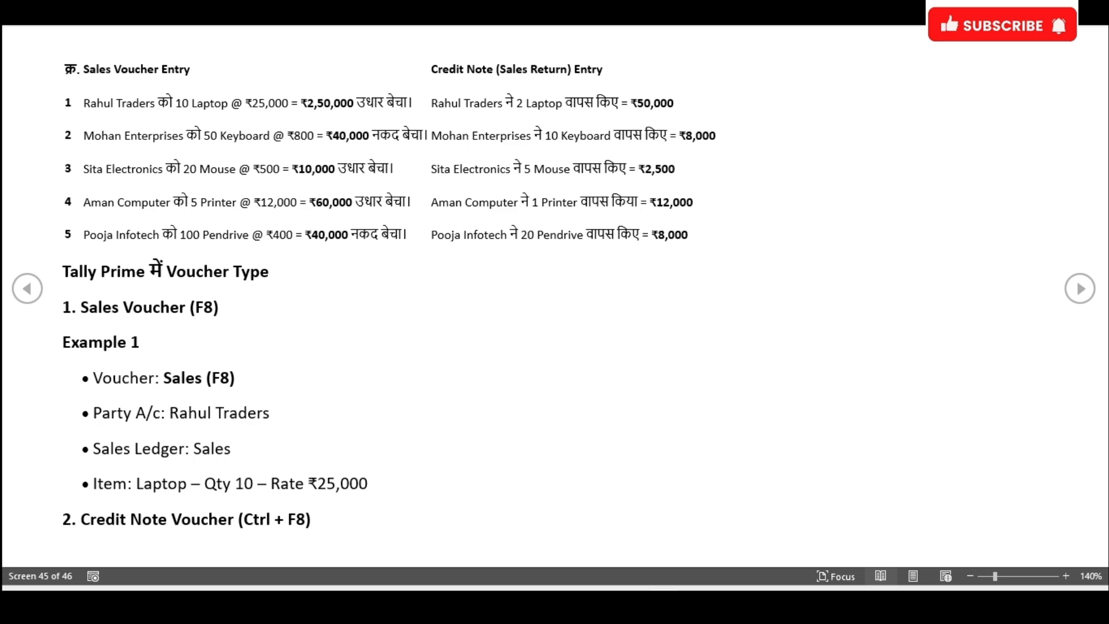
key(alt+Tab)
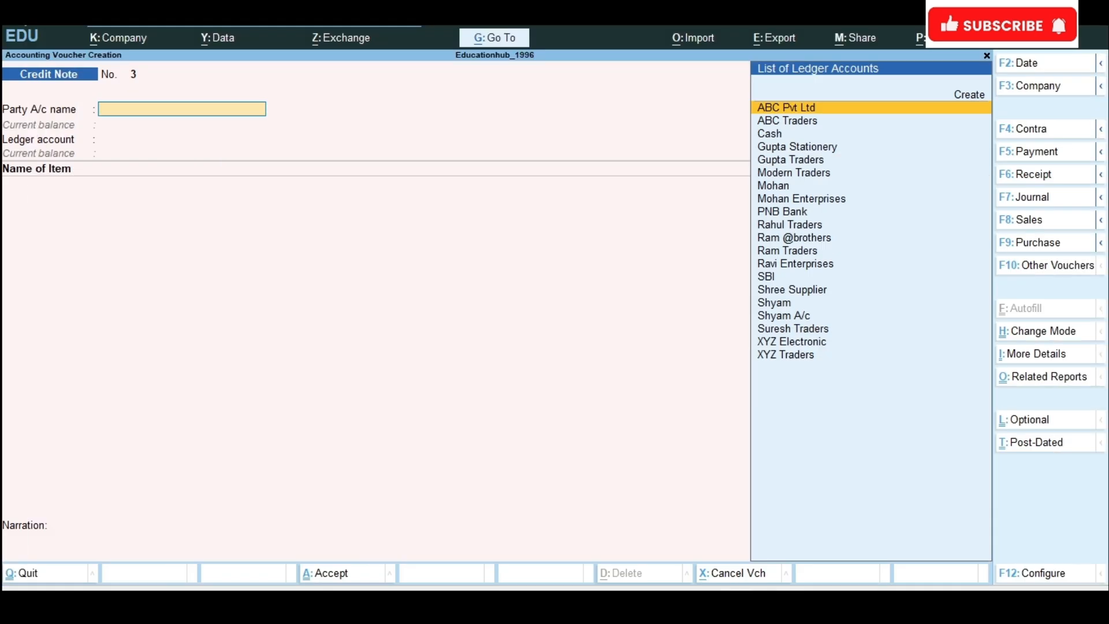
click(1040, 221)
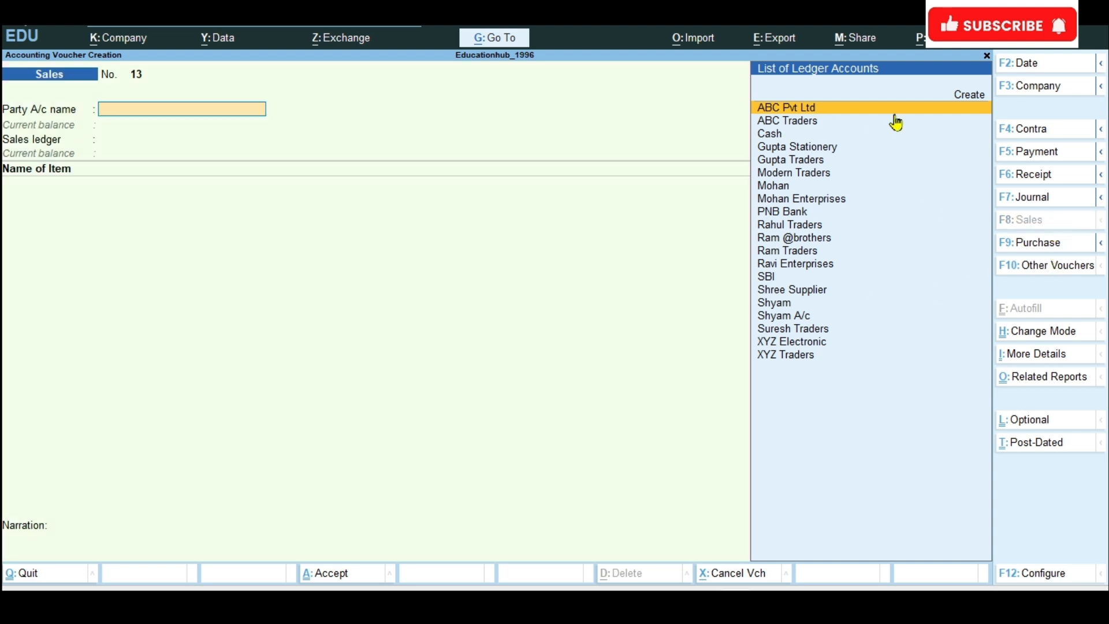
Step: Create the party ledger Sita Electronic under Sundry Debtors from the sales voucher and save it
click(973, 96)
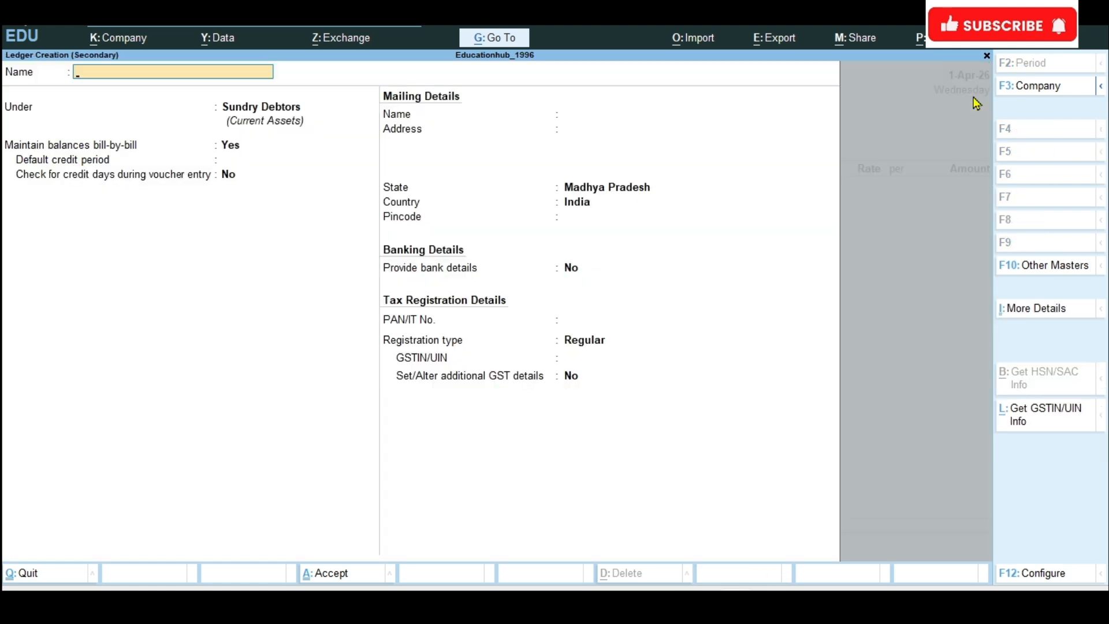
text(Sita Electronic)
key(Return)
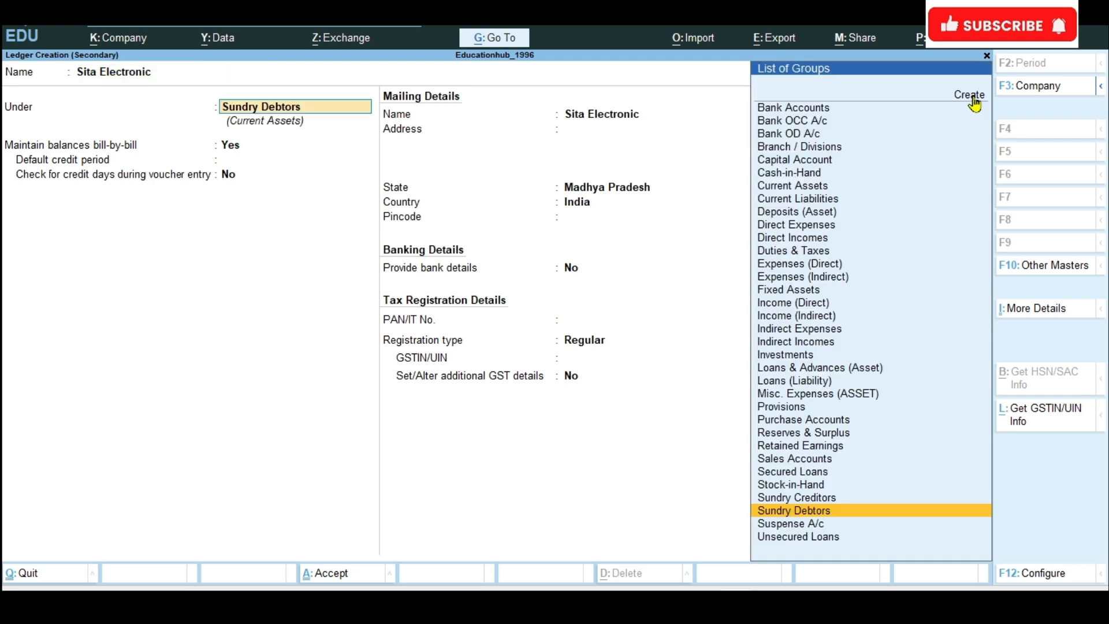
key(ctrl+a)
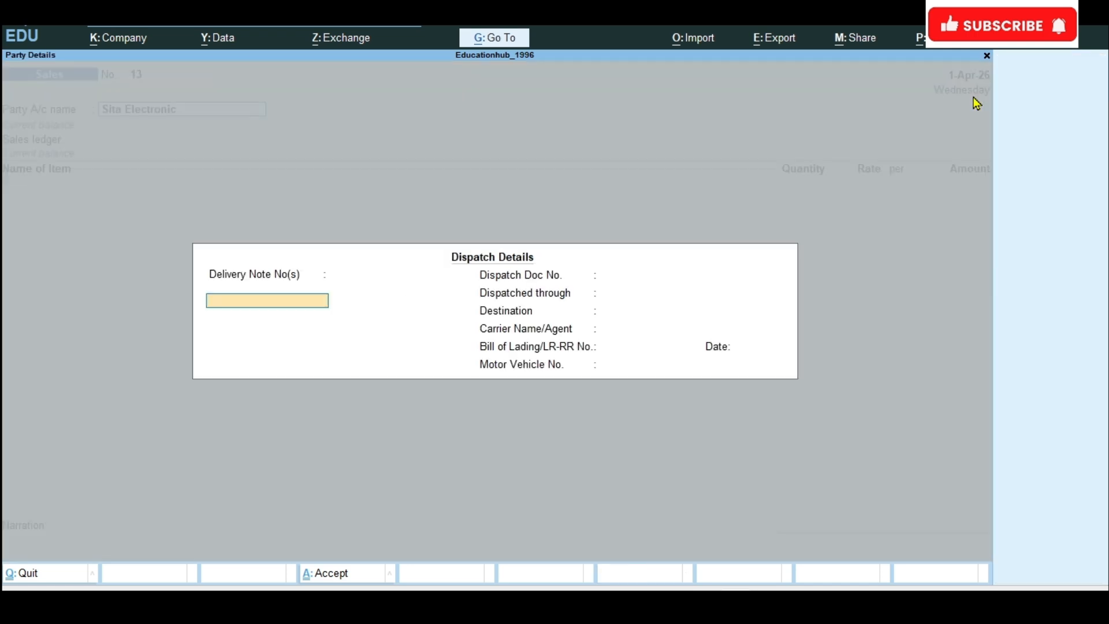
Step: Accept the blank dispatch and party details and choose Sales A/c as the sales ledger
key(ctrl+a)
key(ctrl+a)
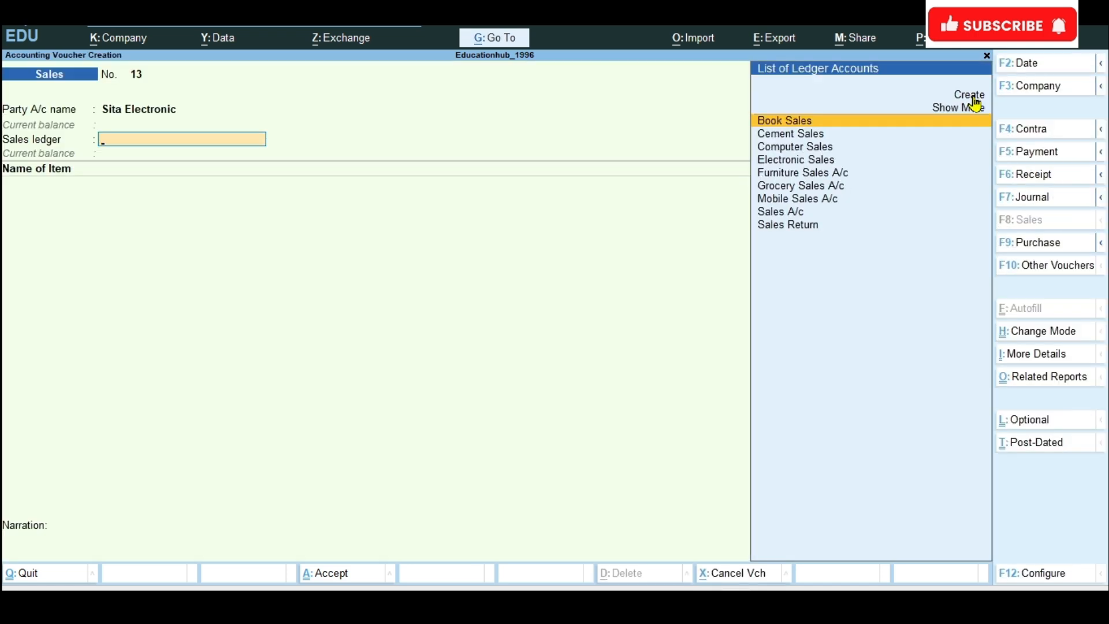
text(Sal)
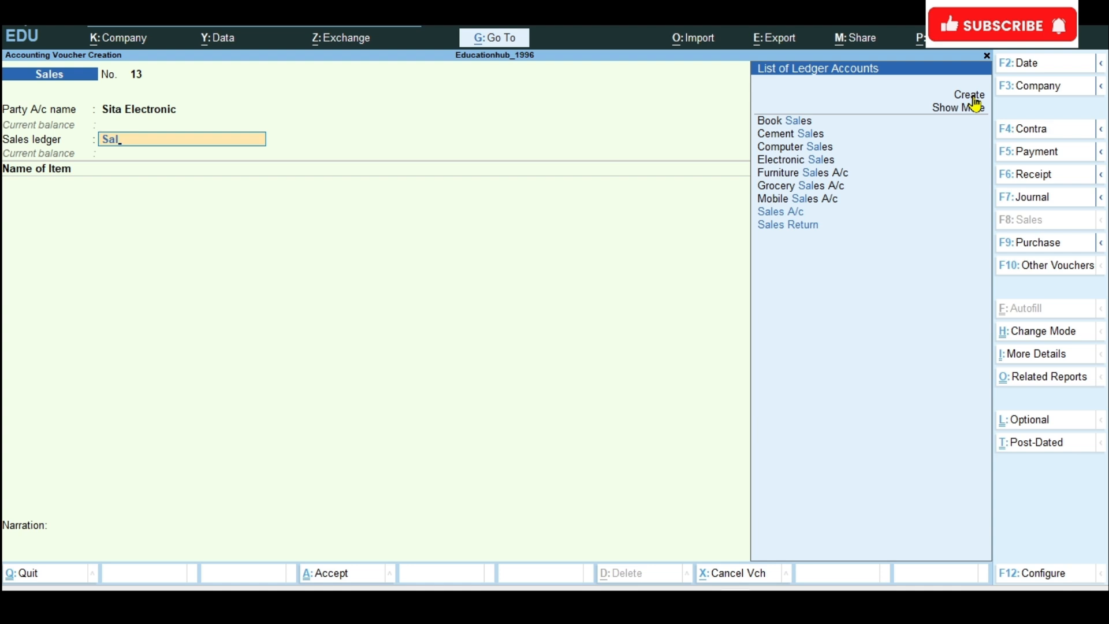
key(Down)
key(Down)
key(Up)
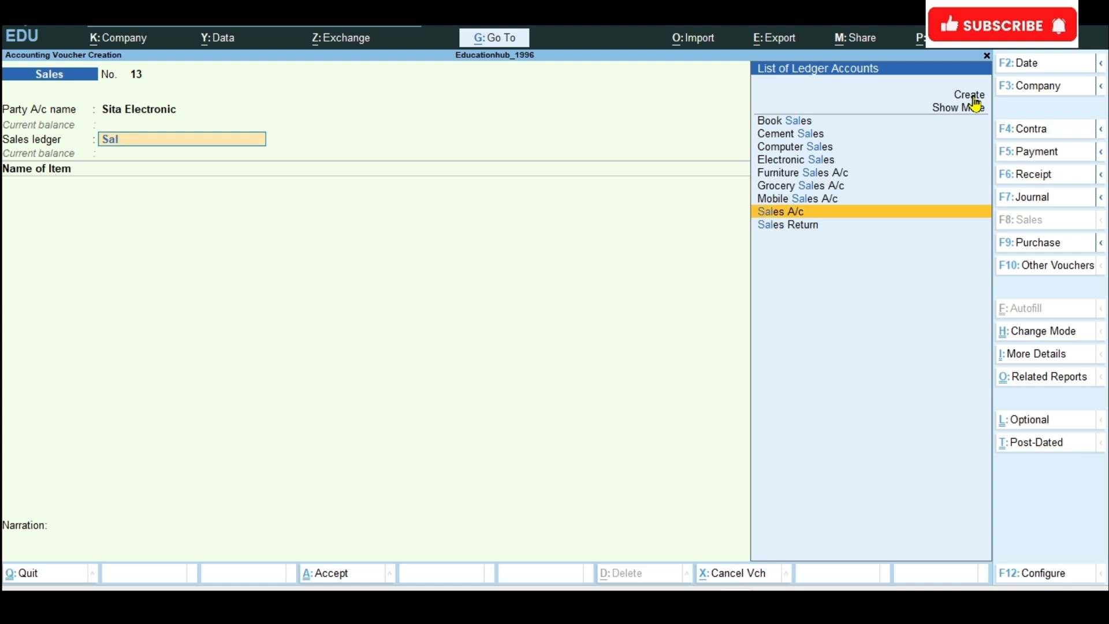
key(Return)
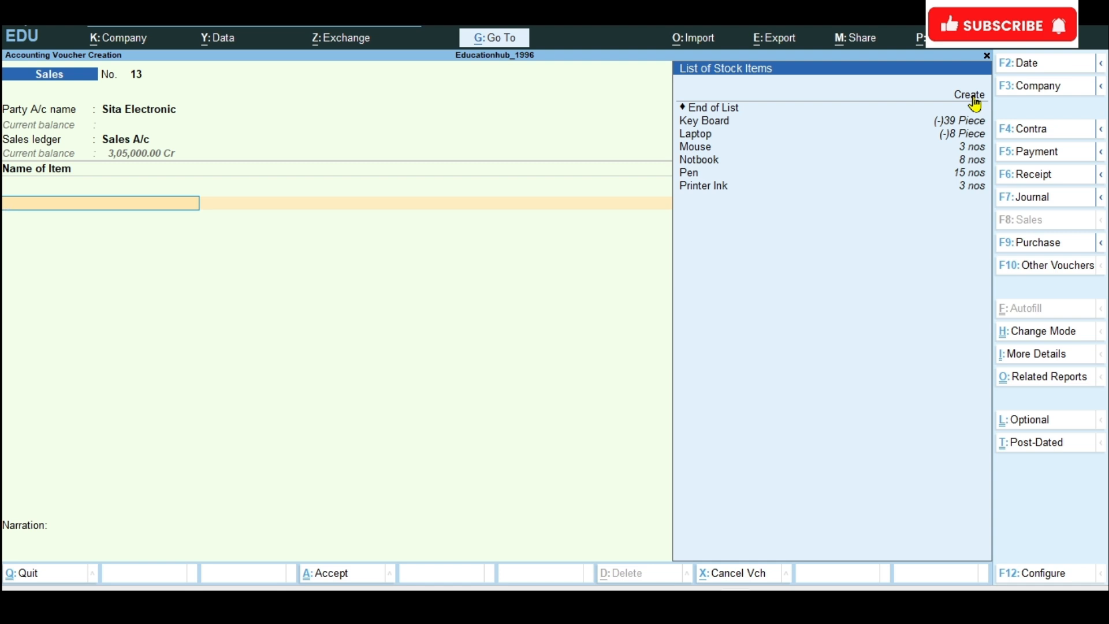
Step: Select Mouse as the stock item and check its sale quantity and rate in the Word exercise list
key(Down)
key(Down)
key(Down)
key(Down)
key(Down)
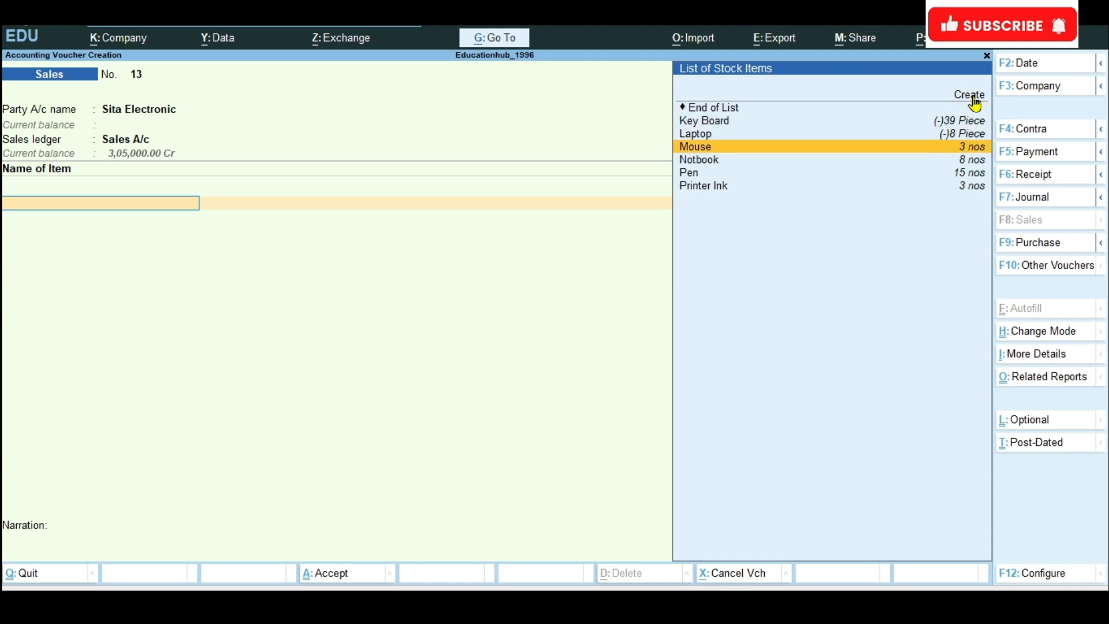
key(Return)
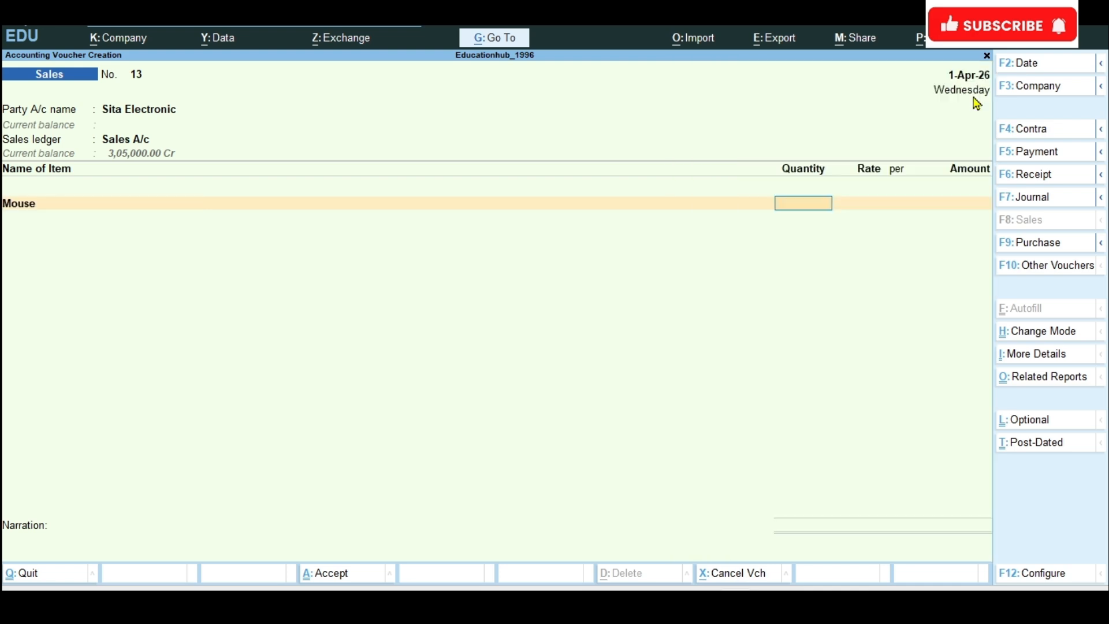
click(697, 496)
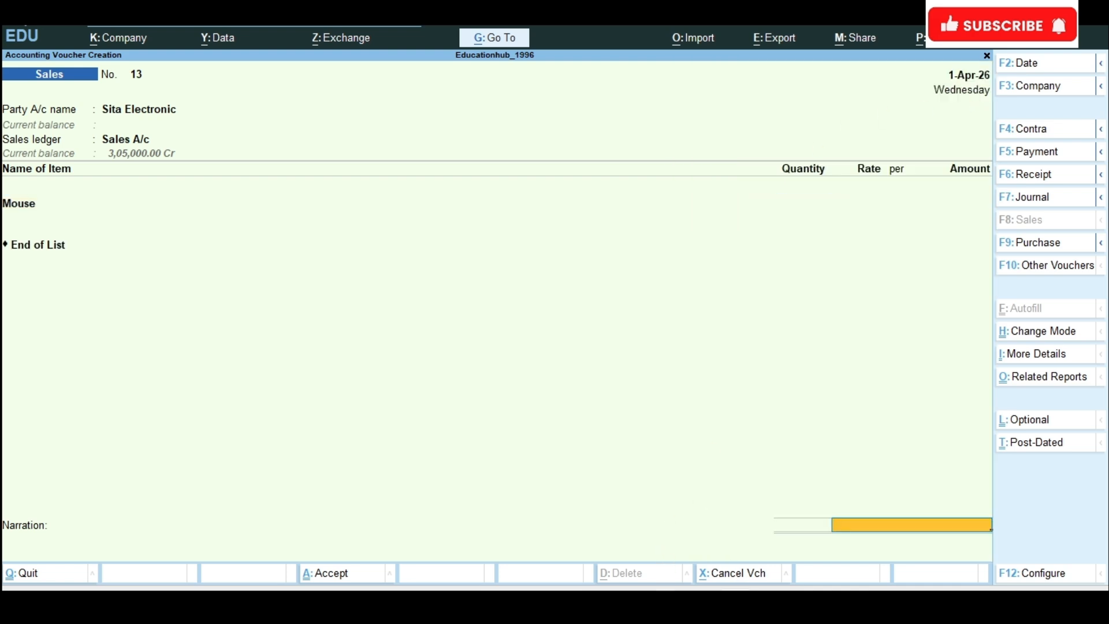
click(664, 605)
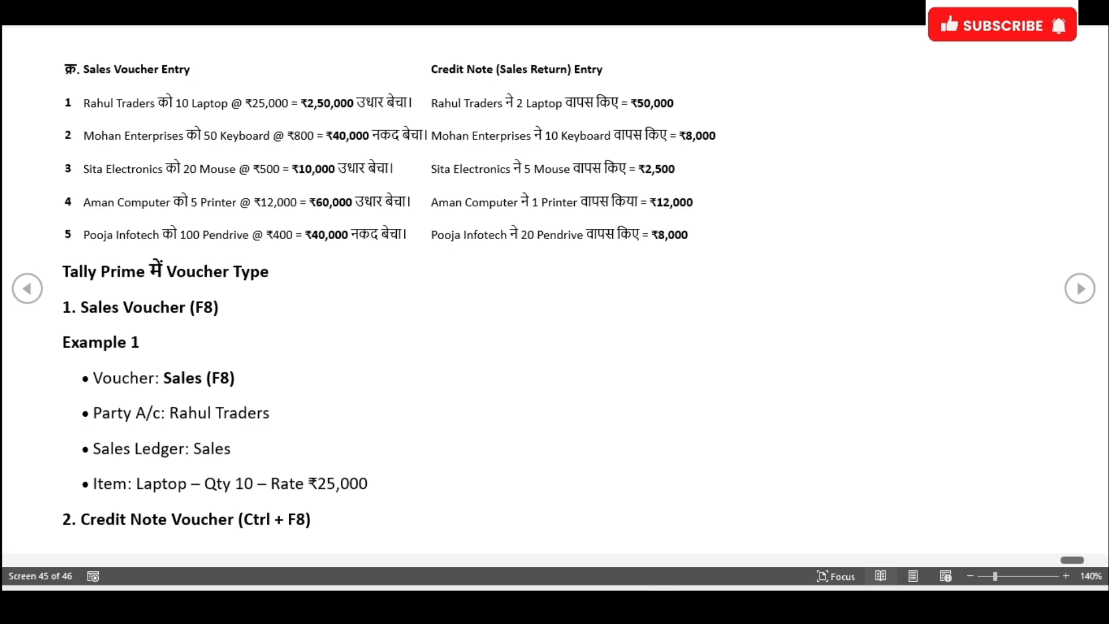
click(665, 605)
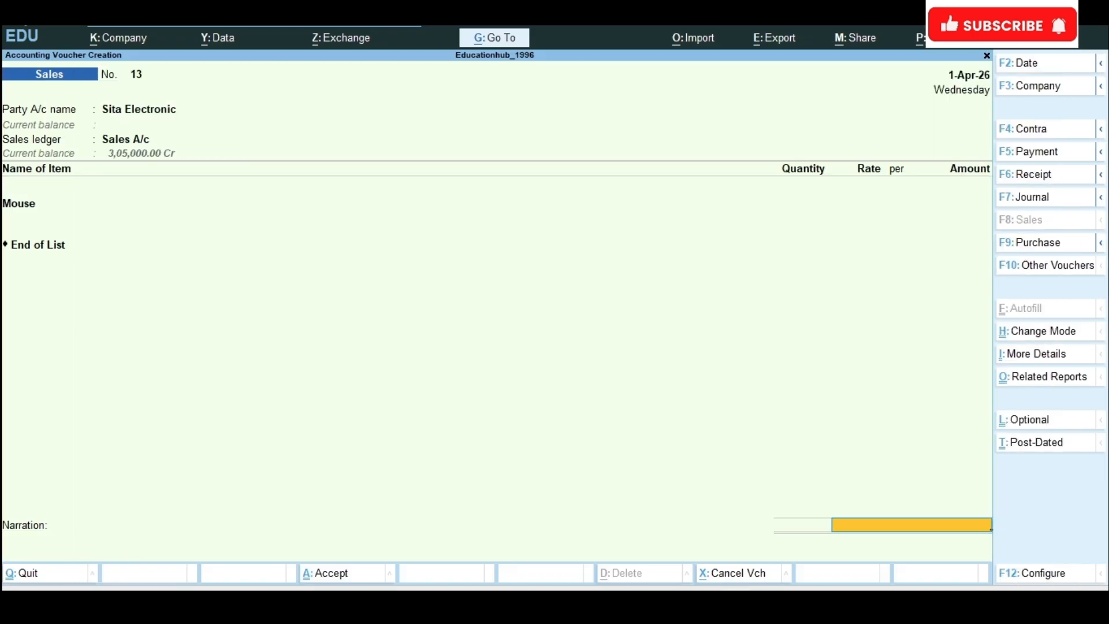
Step: Set the Mouse line in the sales voucher to a quantity of 20 nos at the rate of 500
click(803, 192)
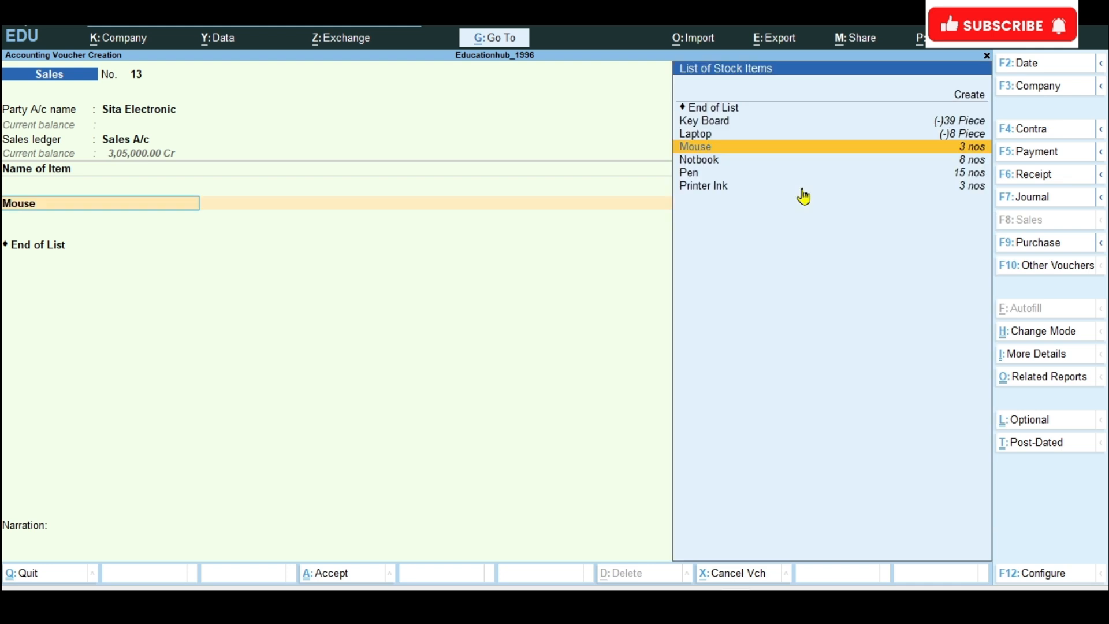
click(807, 150)
text(20)
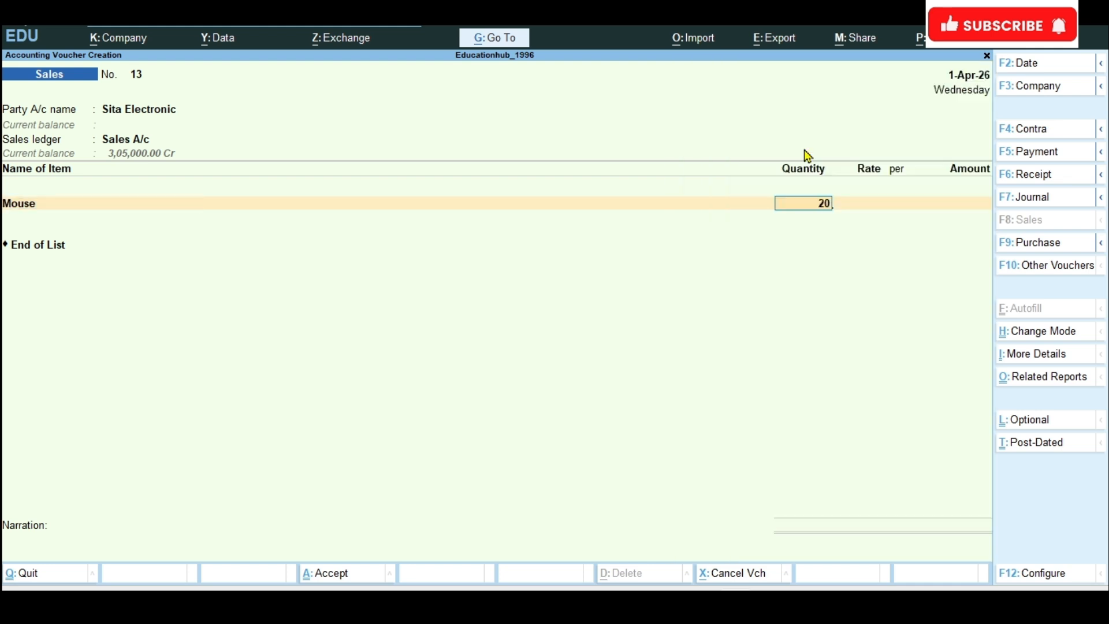
key(Return)
key(Return)
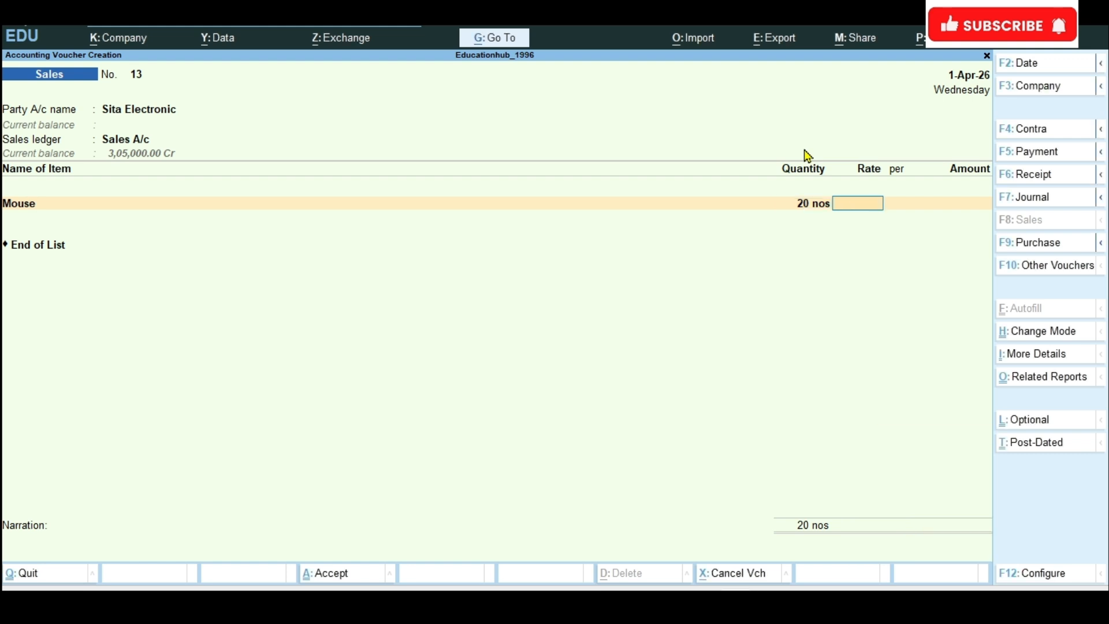
text(500)
Step: End the item list and allocate the sale amount for Sita Electronic with the New Ref method
key(Return)
key(Return)
key(Return)
key(Return)
key(Return)
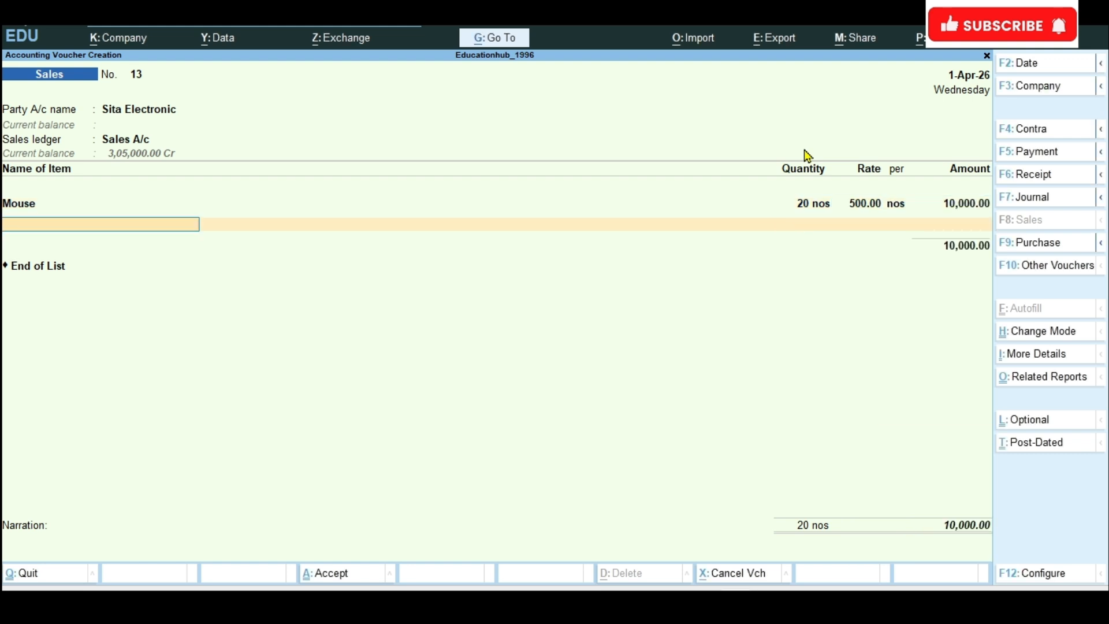
key(Return)
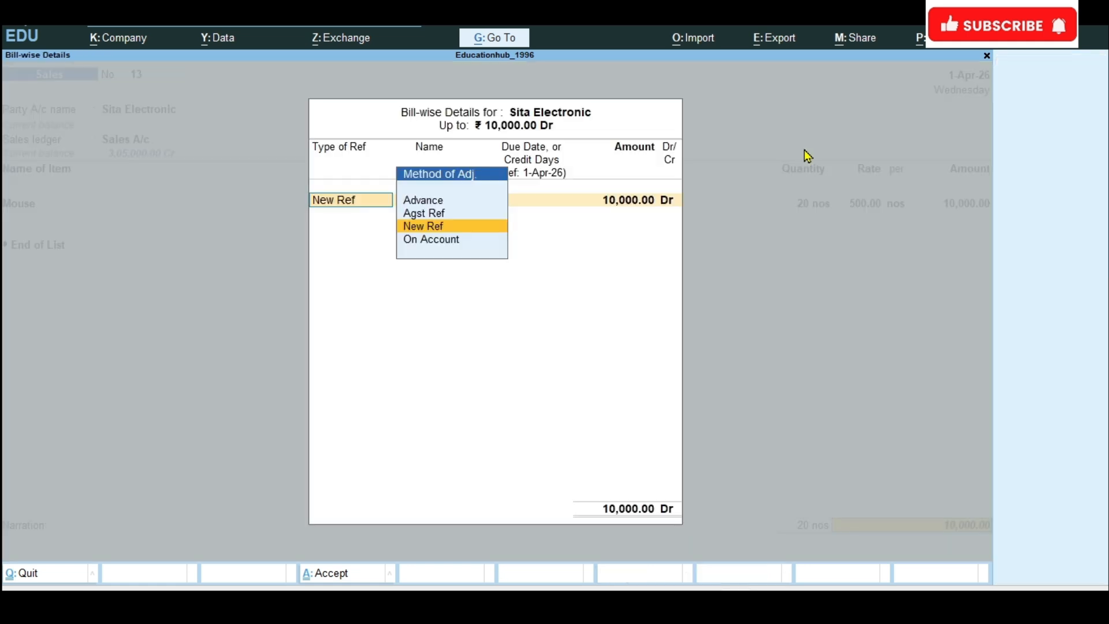
key(Return)
key(Return)
key(Return)
key(Return)
key(Return)
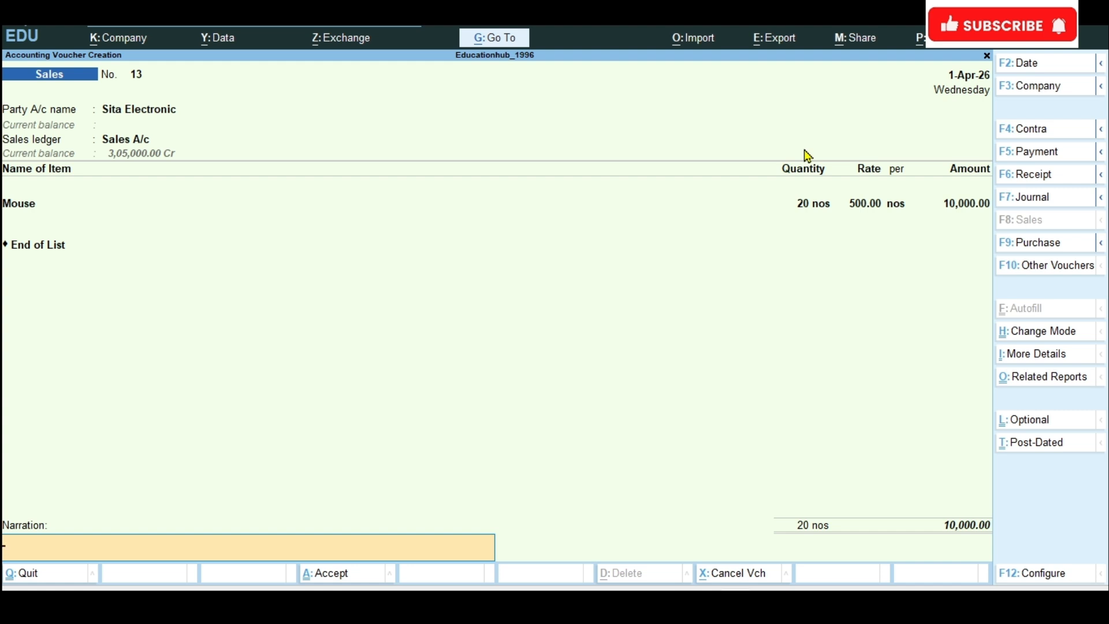
text(B)
text(einb)
text(g)
key(BackSpace)
key(BackSpace)
text(g mouse sales to)
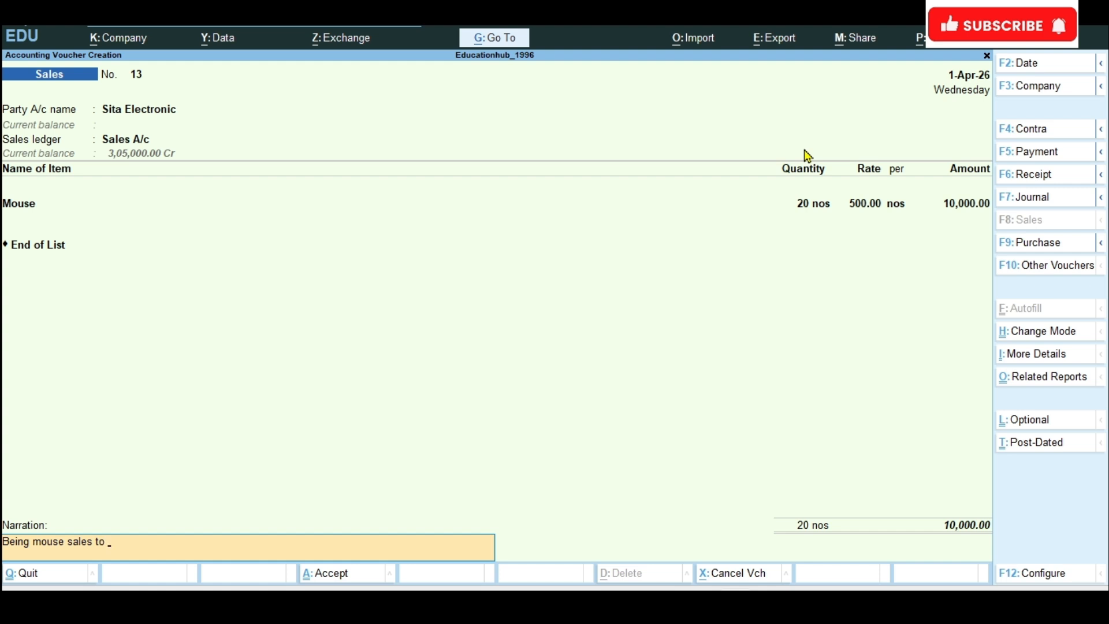
text( sita enterprises @20*)
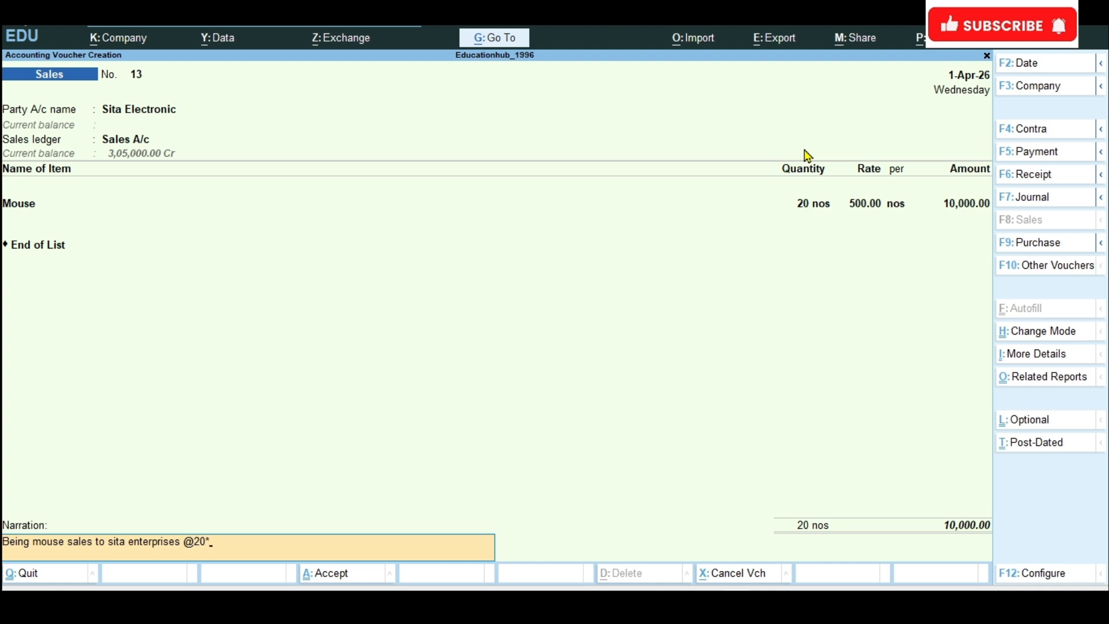
text(500)
key(ctrl)
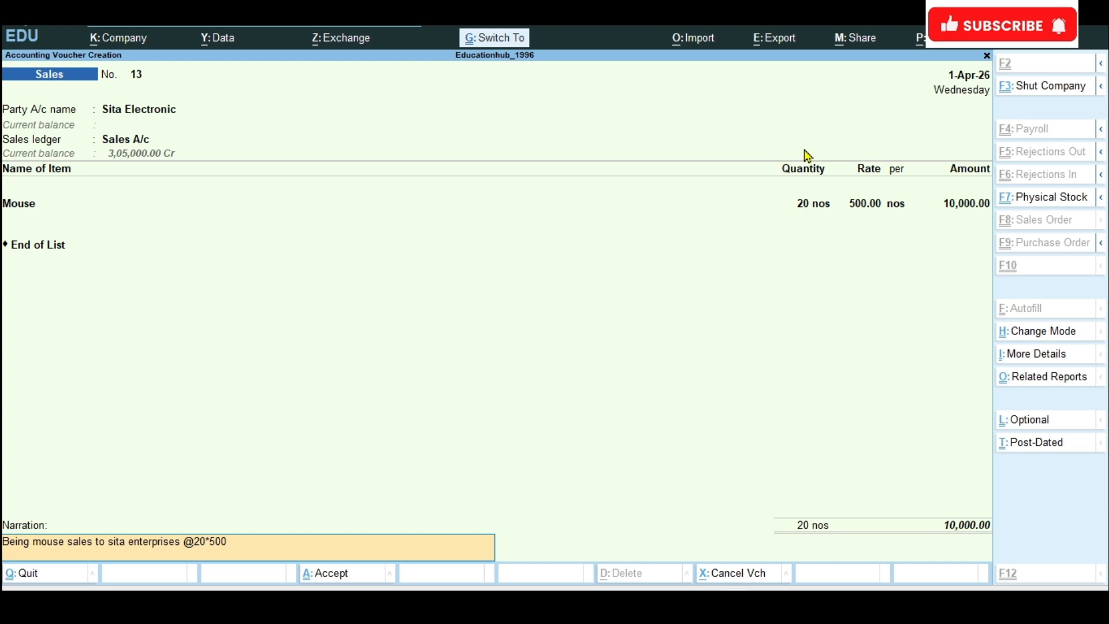
key(ctrl+a)
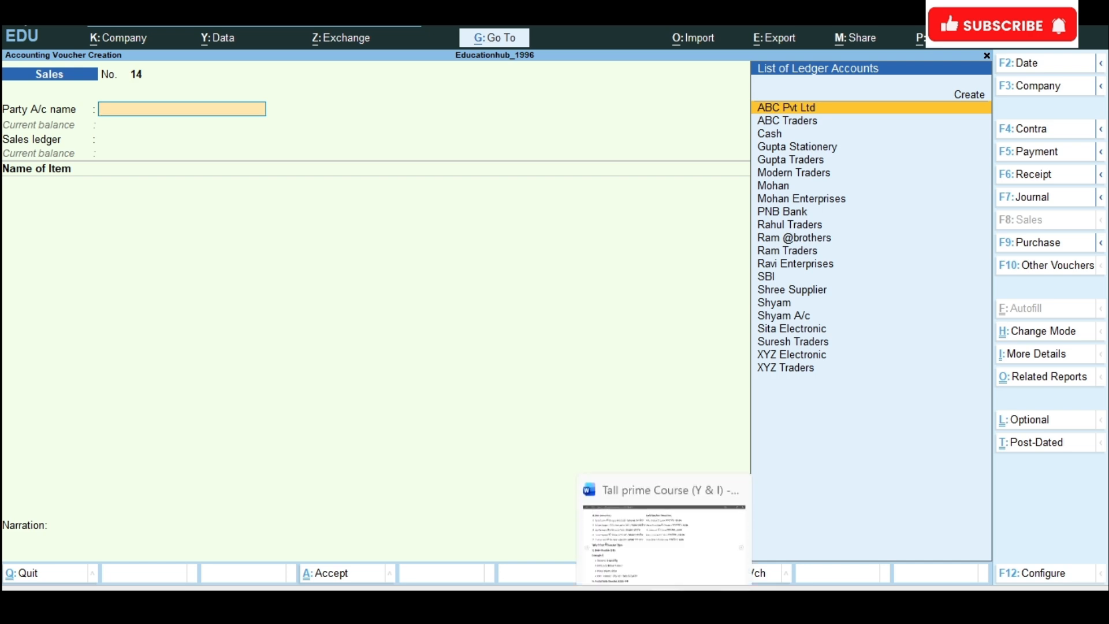
Step: Check the Sita Electronics return in the Word exercise list and change the voucher type to Credit Note in TallyPrime
click(664, 601)
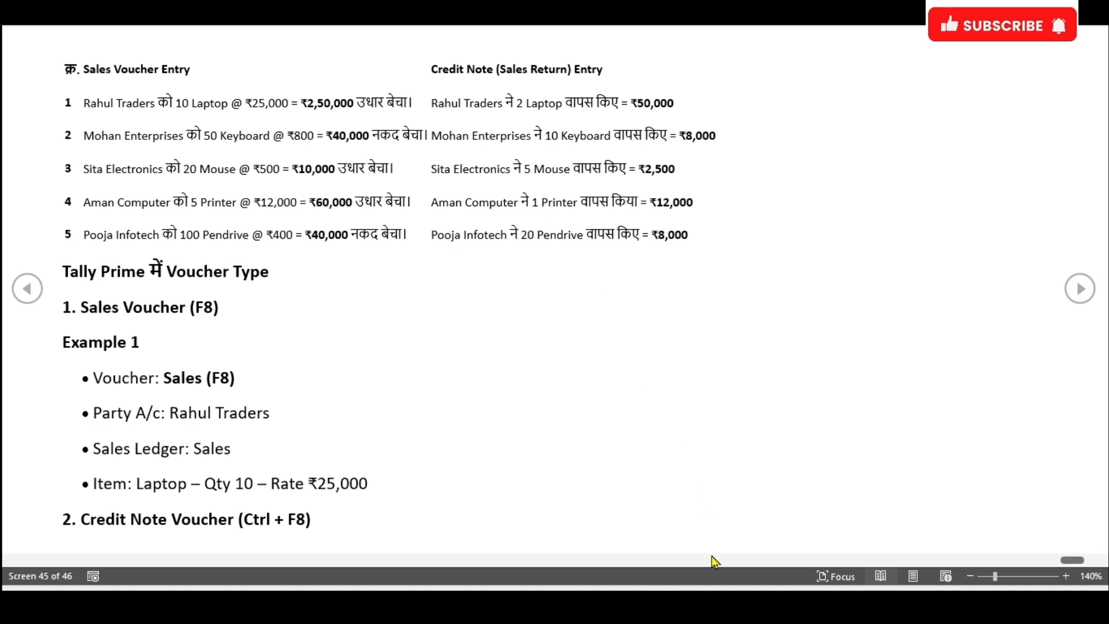
click(664, 601)
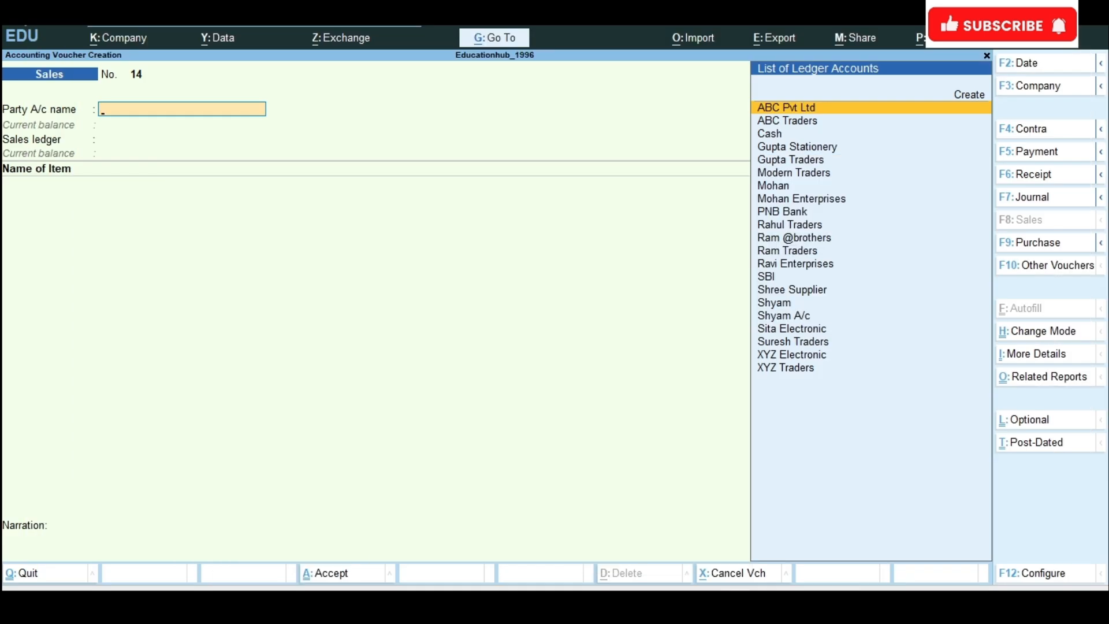
click(1053, 265)
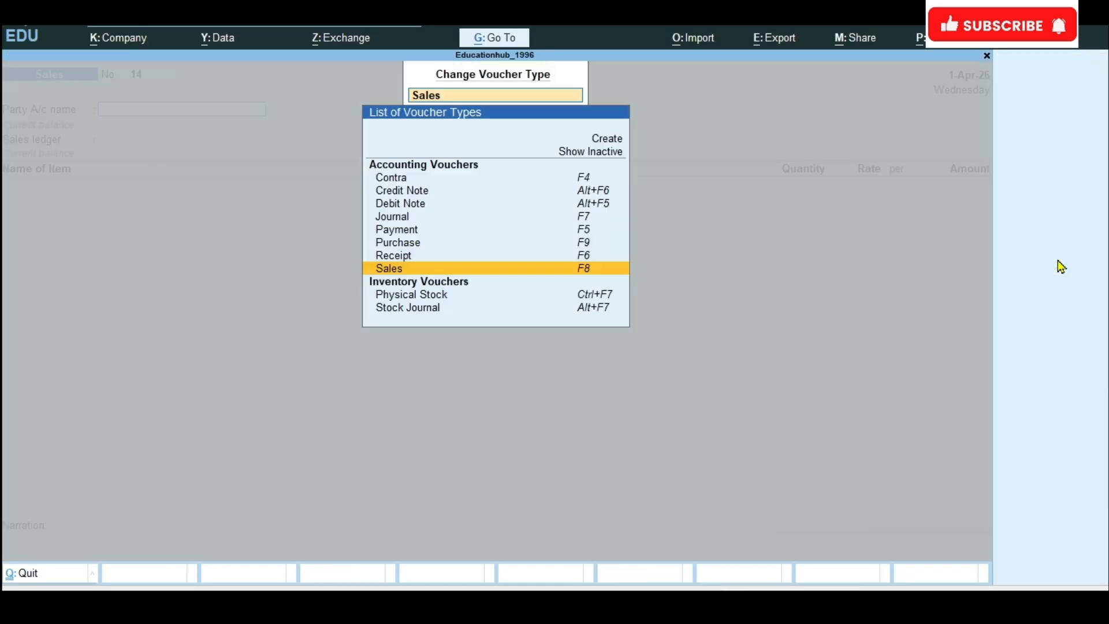
click(410, 196)
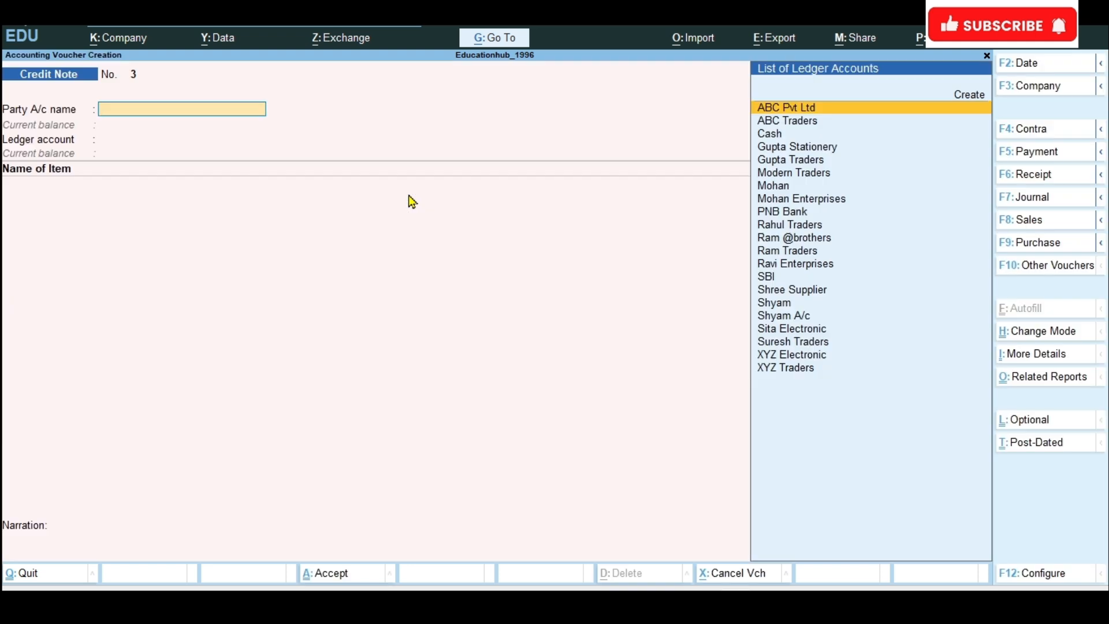
Step: Choose Sita Electronic as the credit note's party, accept its details and select Sales Return as the ledger account
text(Sit)
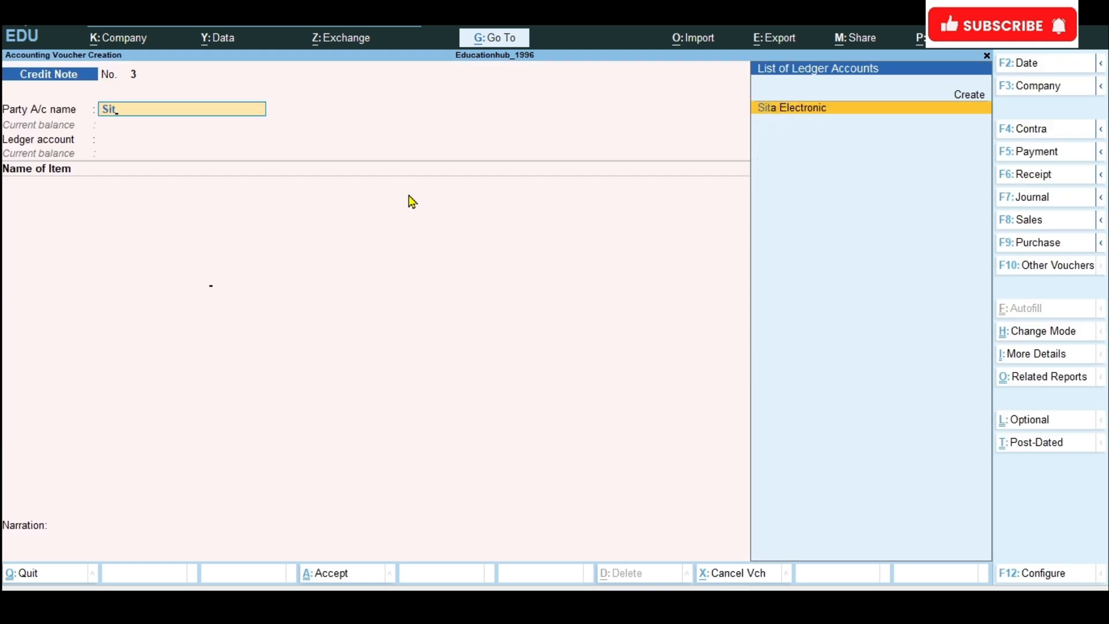
key(Return)
key(Return)
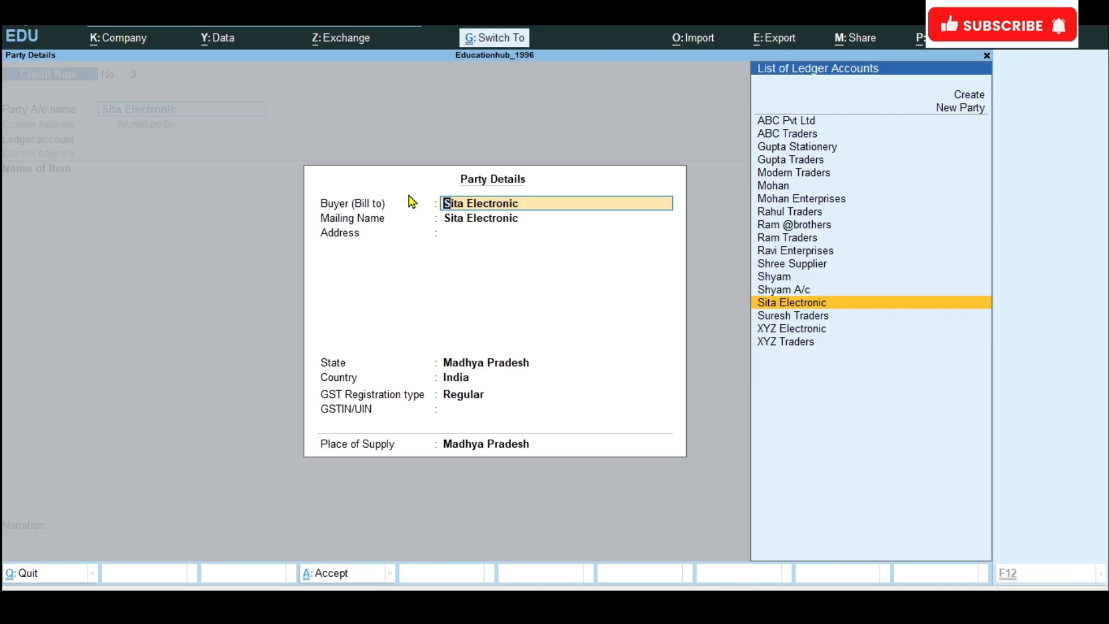
key(ctrl+a)
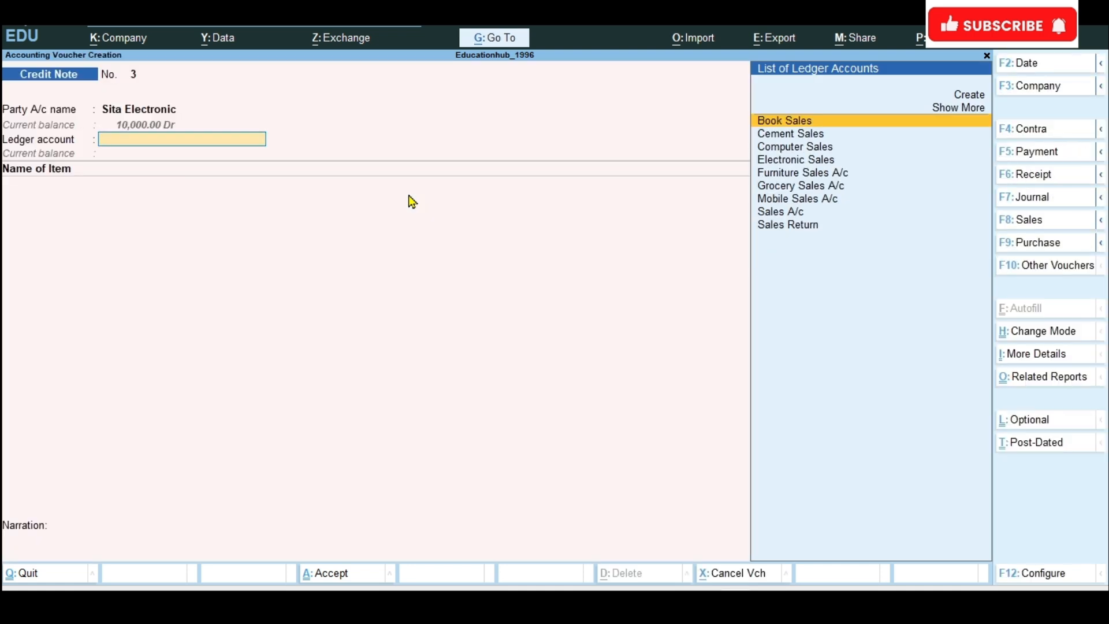
text(Sales Re)
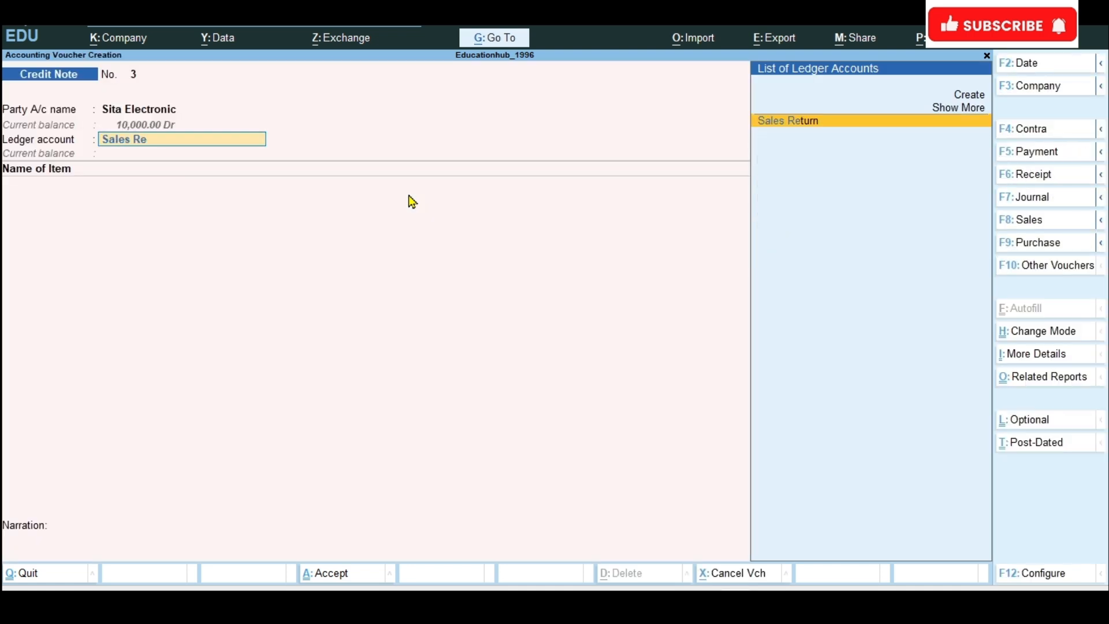
key(Return)
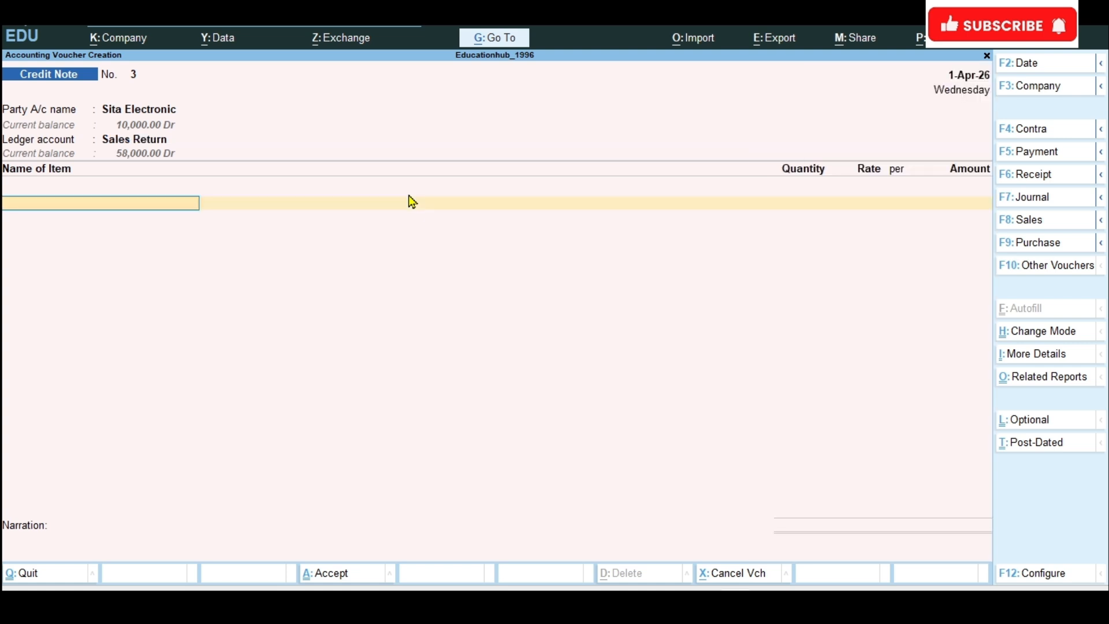
Step: Add the item Mouse to the credit note with quantity 5 nos at rate 500.00 and end the item list
text(mo)
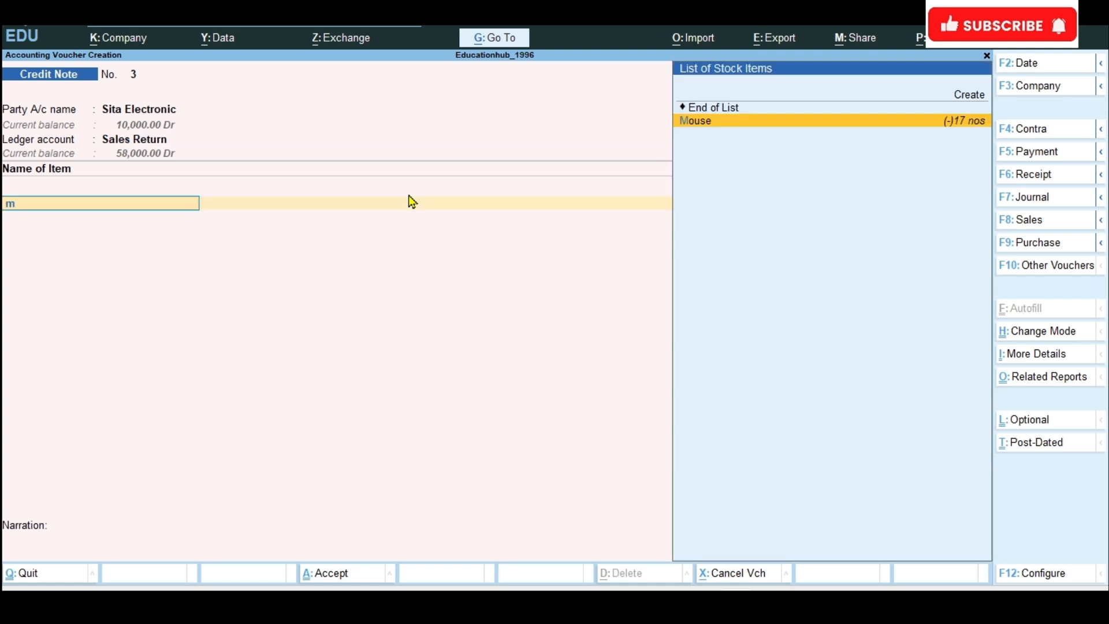
key(Return)
text(5)
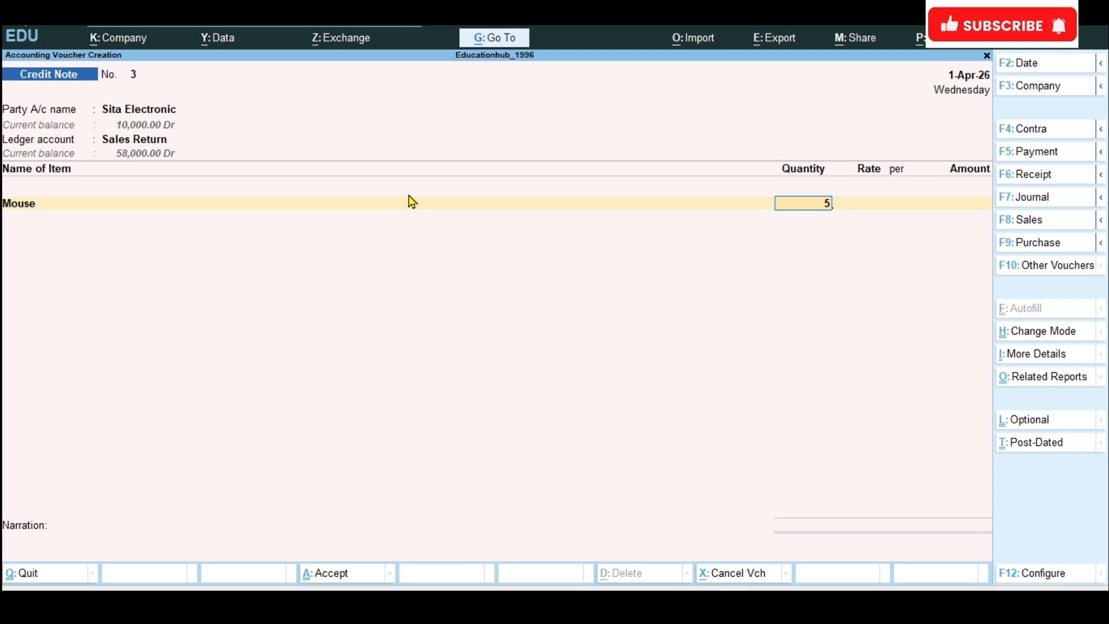
key(Return)
key(Return)
key(Return)
key(Return)
key(Return)
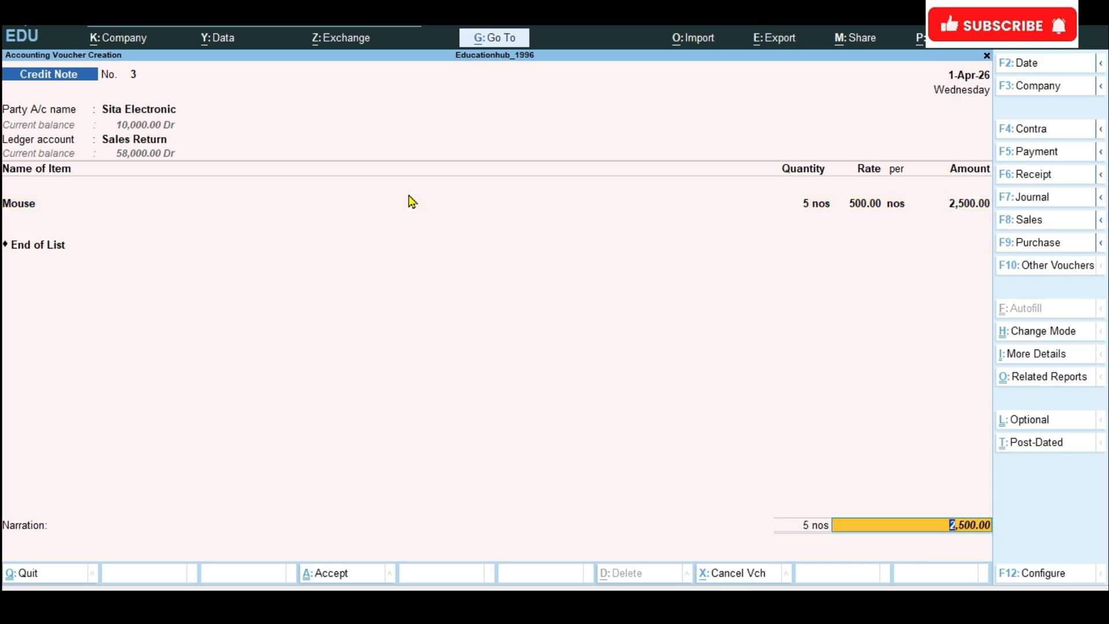
Step: Allocate the 2,500.00 Cr return to Sita Electronic's bill 13 with the Agst Ref method
key(Return)
key(Return)
key(Return)
key(Return)
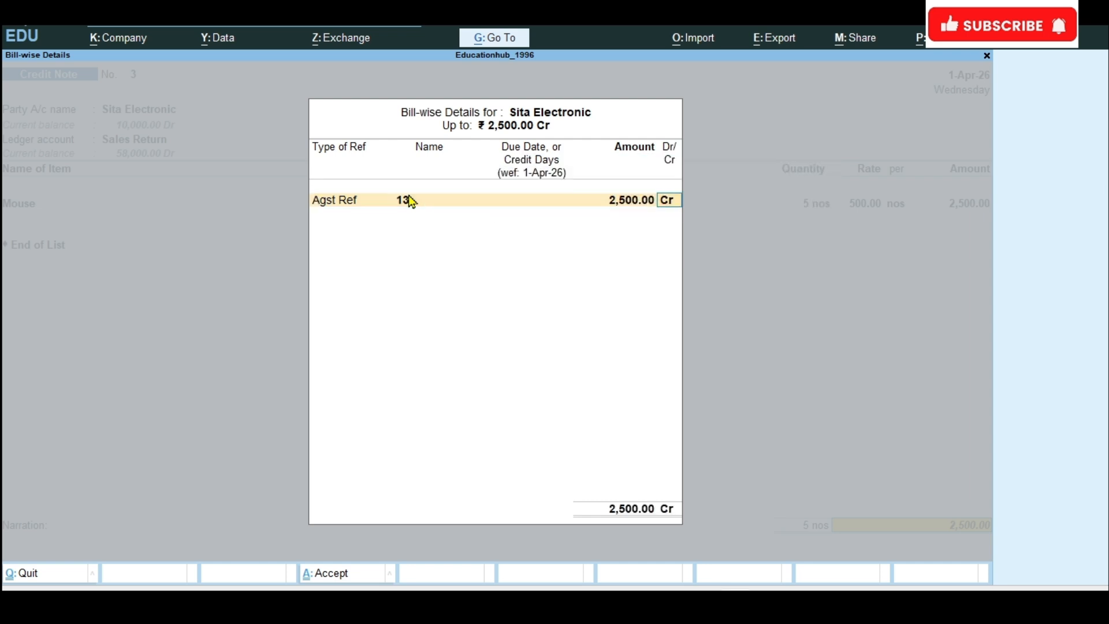
key(Return)
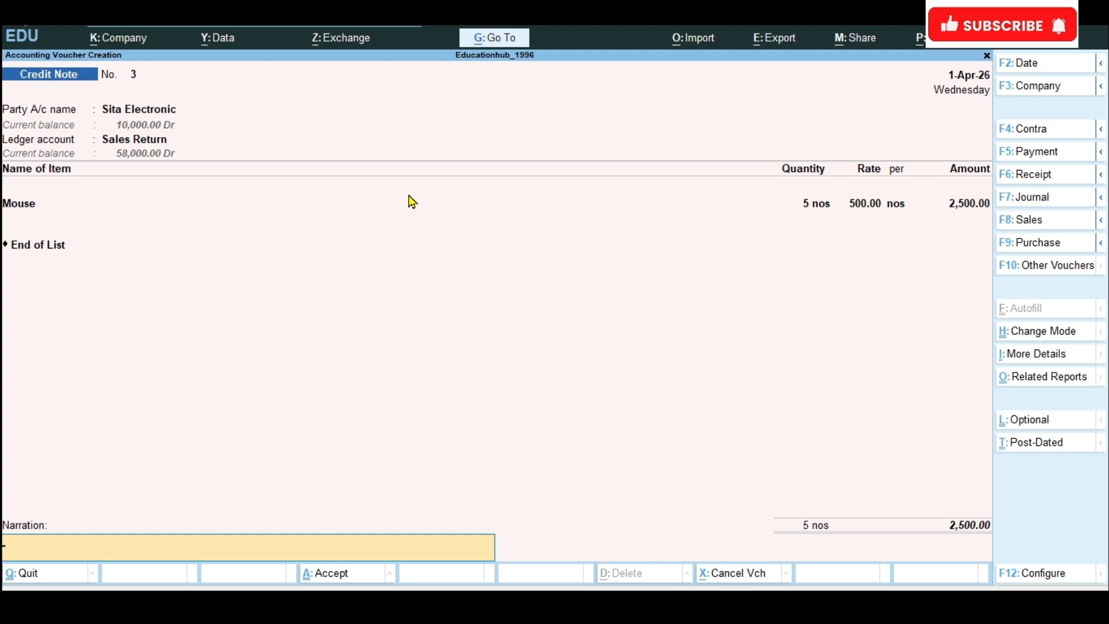
Step: Enter the narration "Mouse return @5*500" and save the credit note
text(Mouse return @5*500)
key(ctrl)
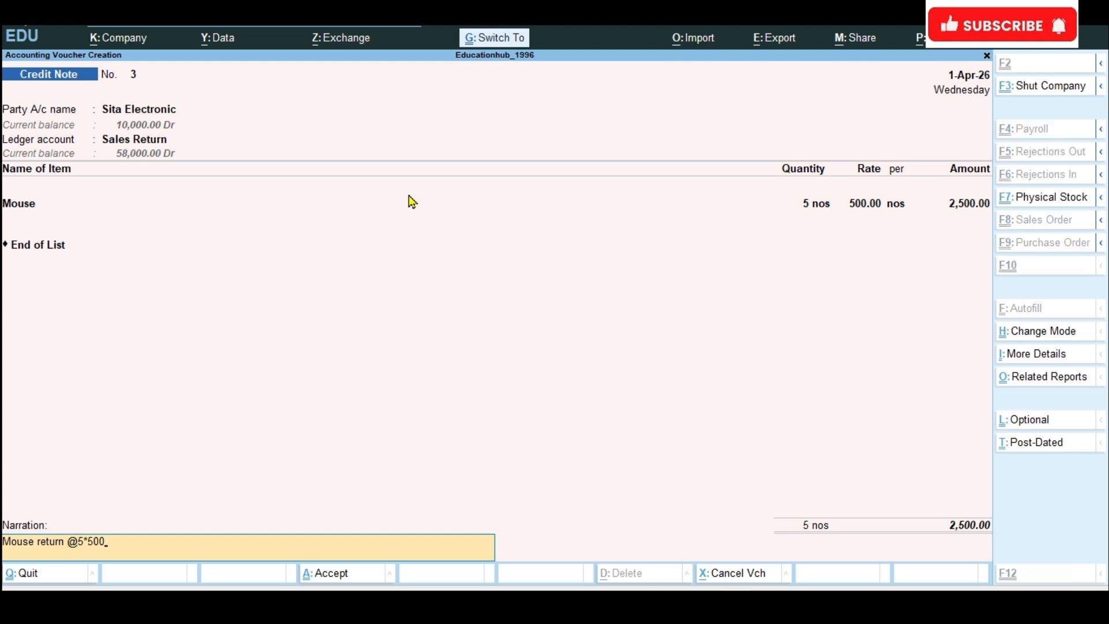
key(ctrl+a)
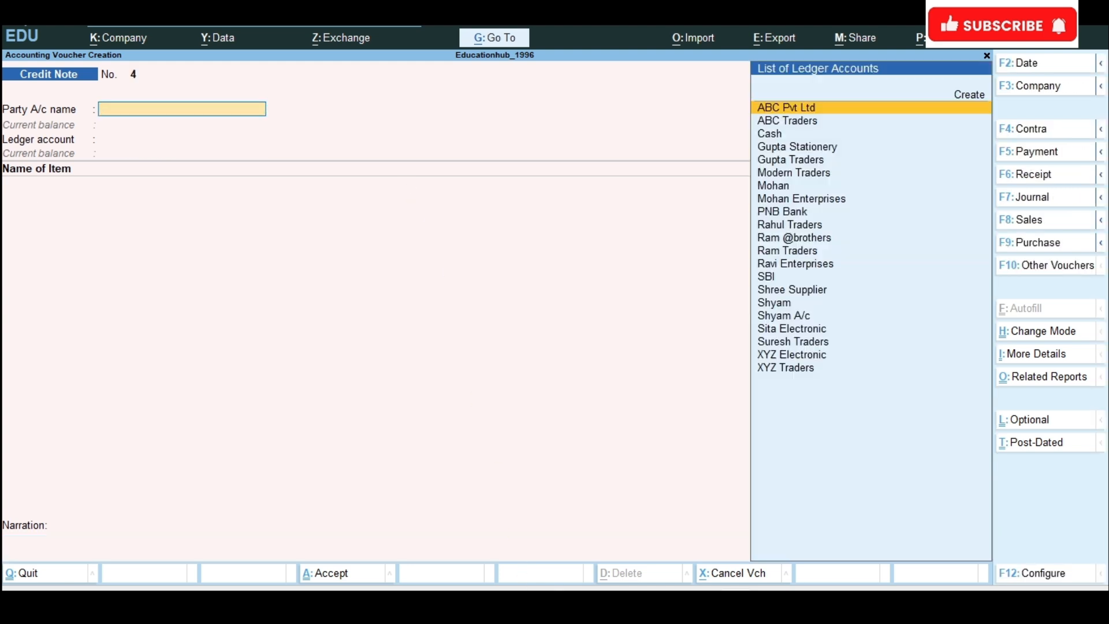
Step: Check the Aman Computer sale in the Word exercise list and change the voucher type to Sales in TallyPrime
click(664, 601)
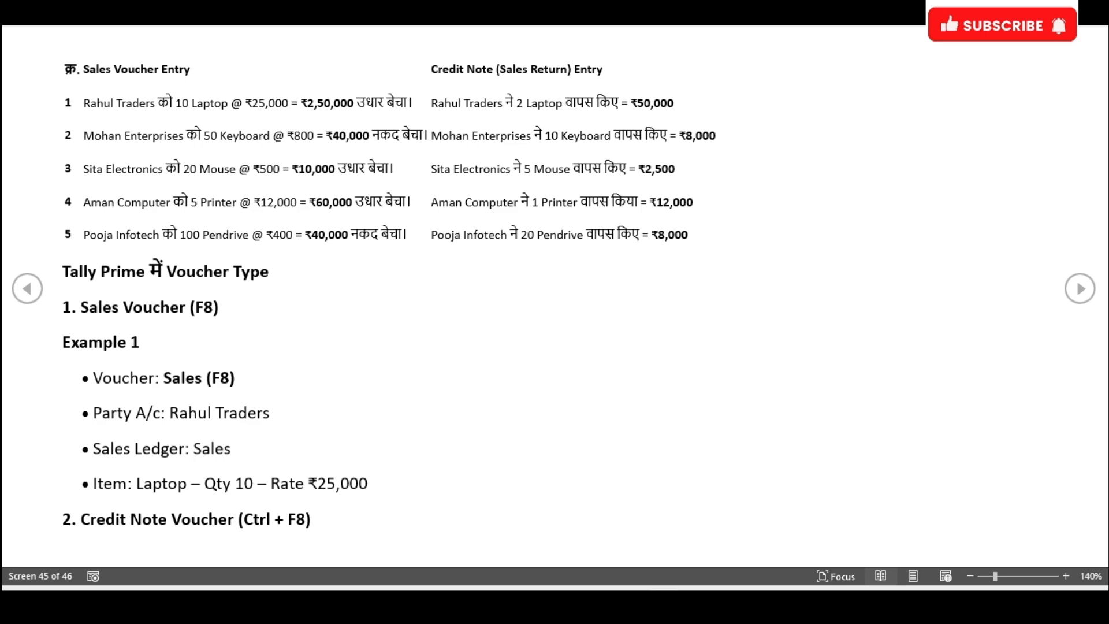
key(alt+Tab)
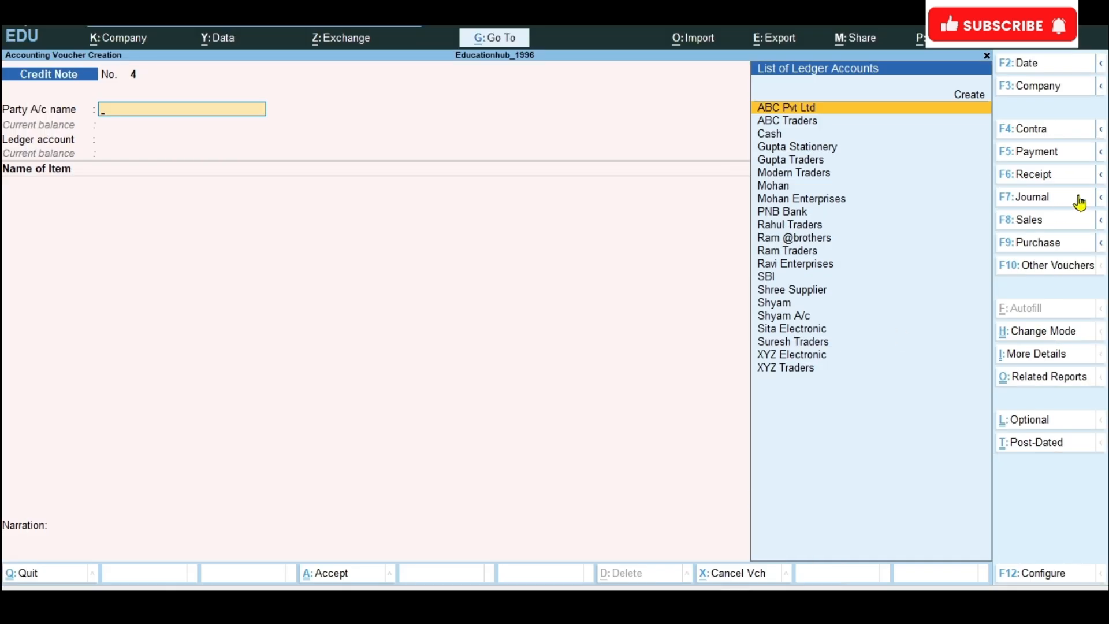
click(1051, 227)
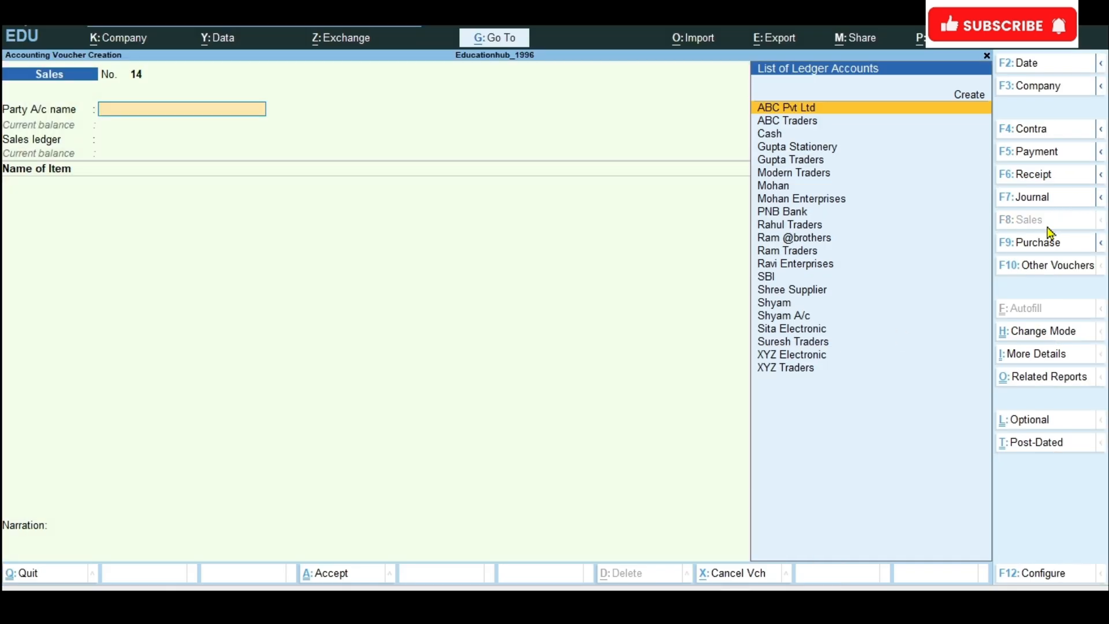
Step: Create the party ledger Aman Computer under Sundry Debtors and save it
click(974, 98)
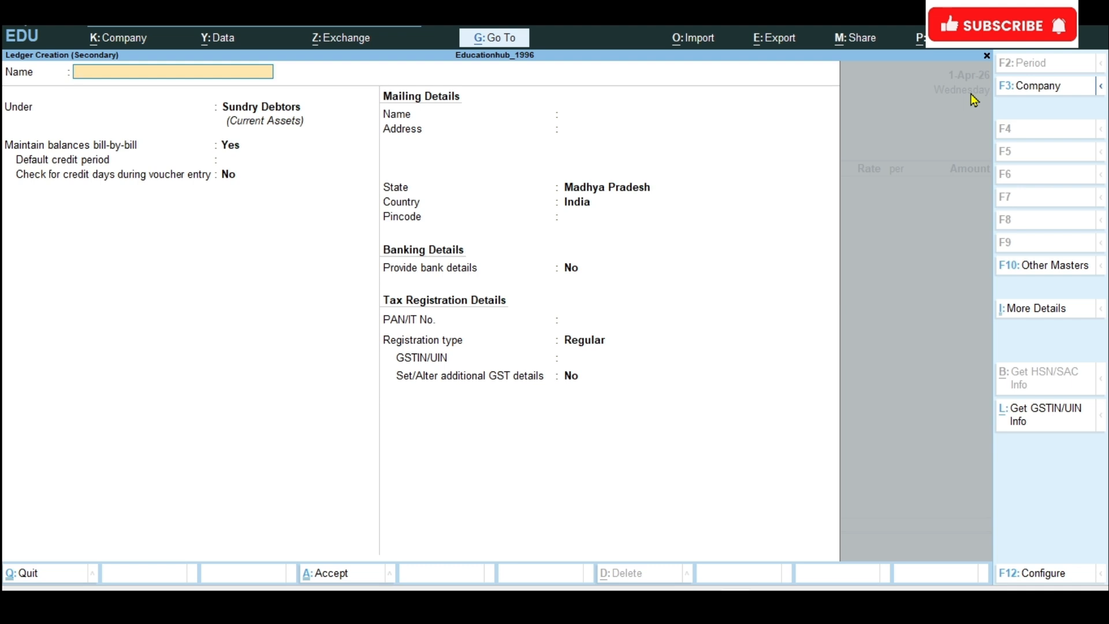
text(Aman computer)
key(Return)
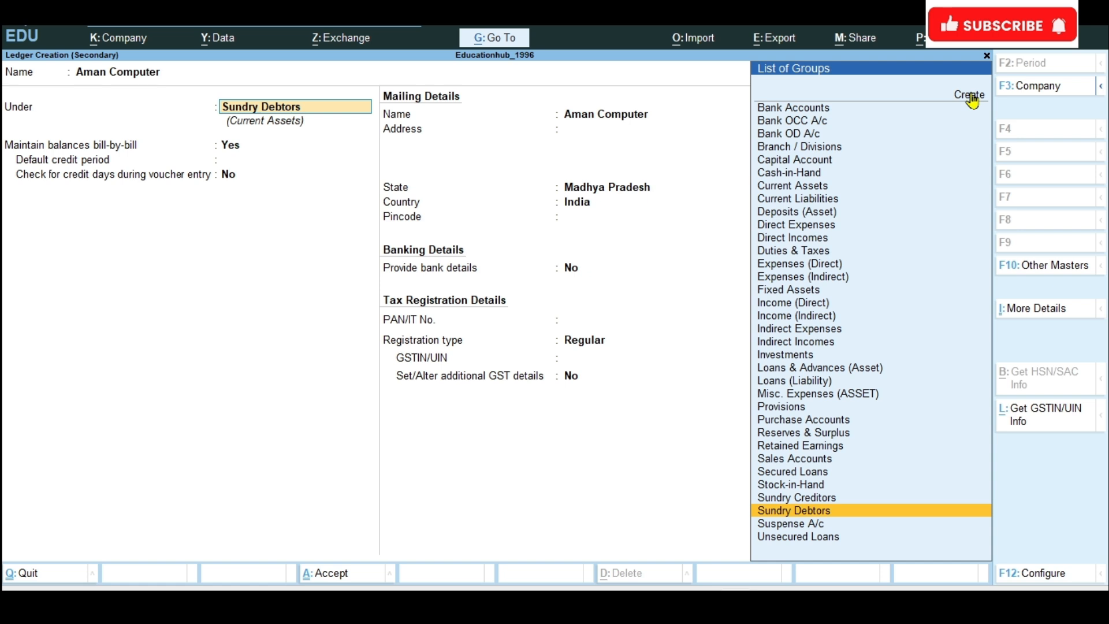
key(ctrl+a)
key(ctrl+a)
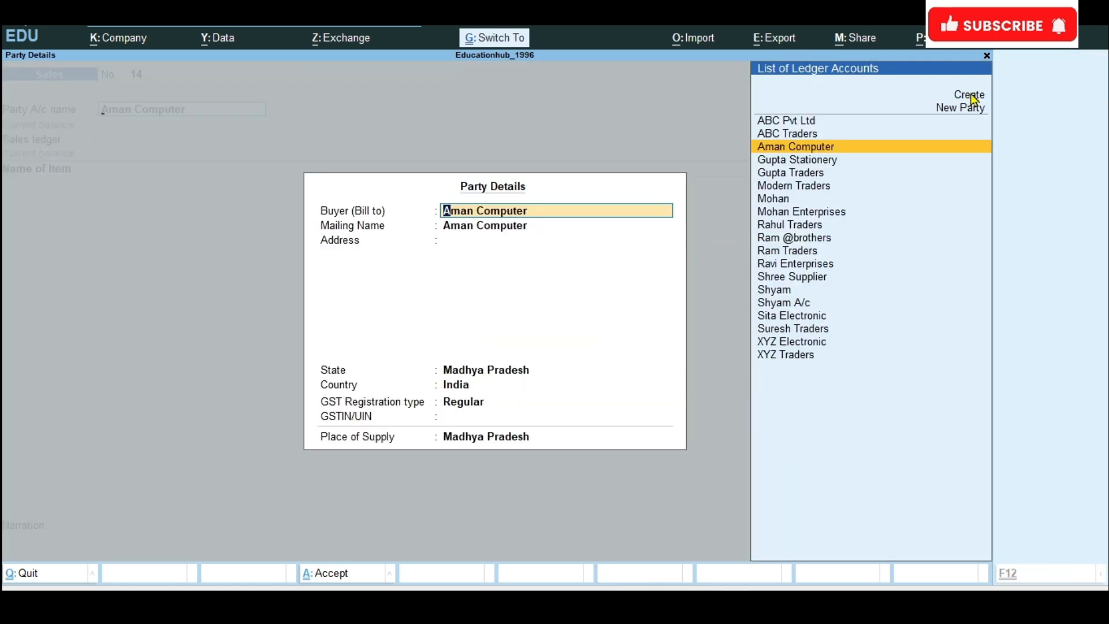
Step: Accept Aman Computer's dispatch and party details and select Sales A/c as the sales ledger
key(ctrl+a)
text(Sa)
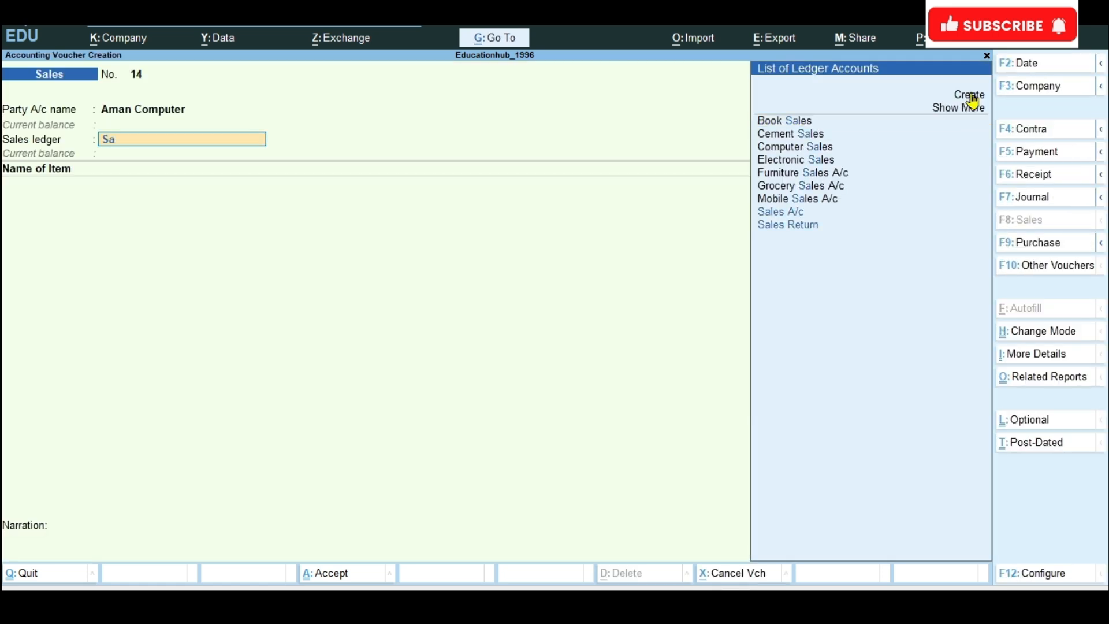
key(Down)
key(Down)
key(Up)
key(Return)
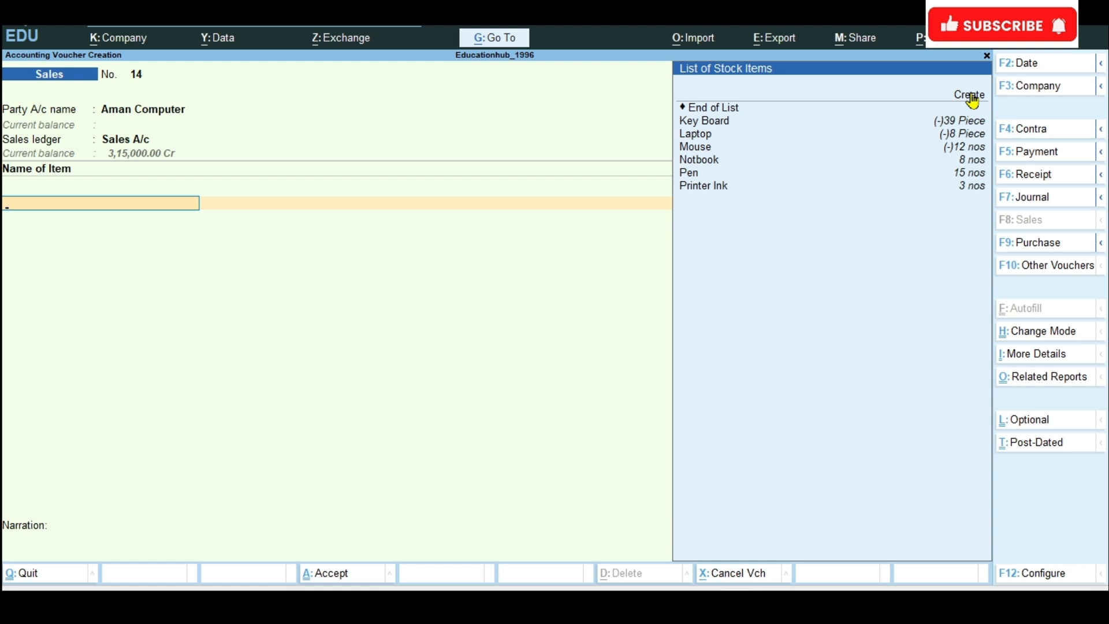
Step: Create the stock item Computer under Primary with Piece as its unit and save it into the voucher's item line
click(972, 99)
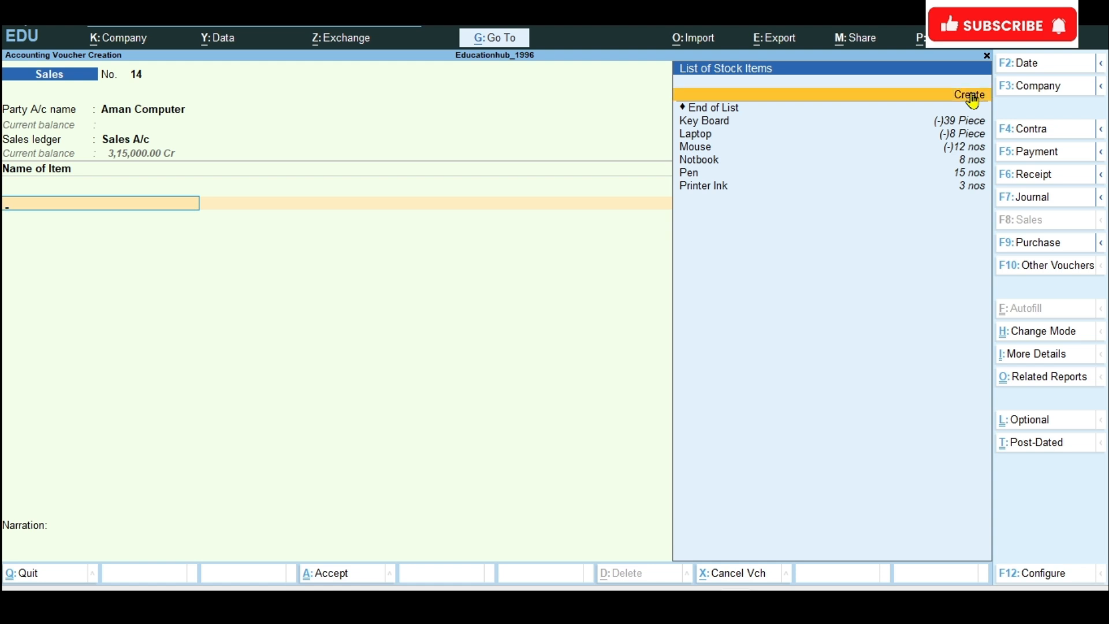
click(974, 99)
text(C)
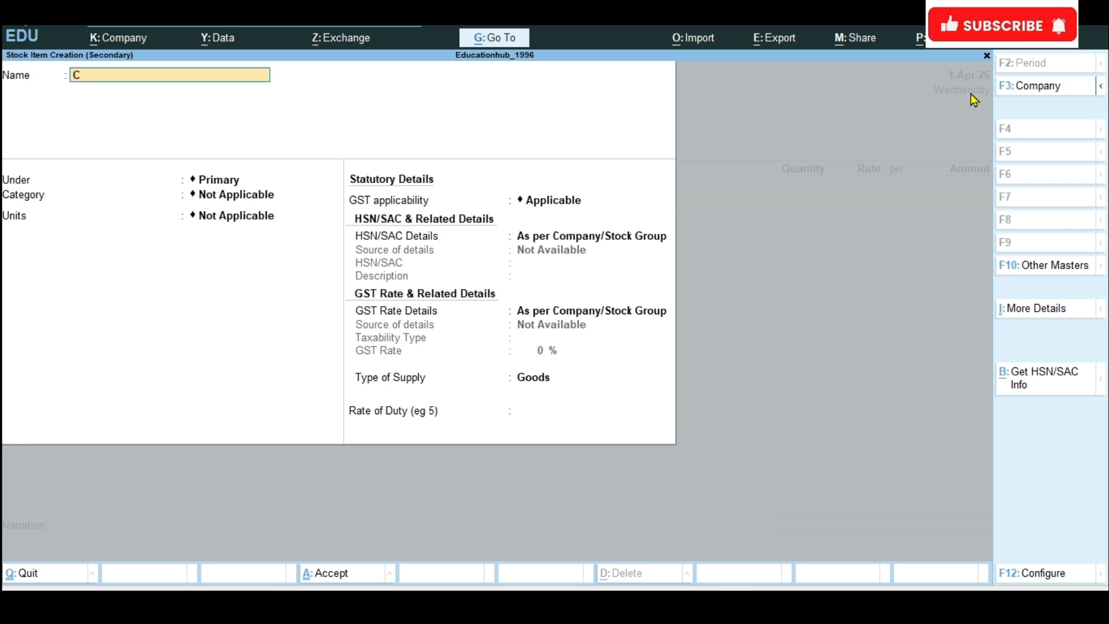
text(omputer)
key(Return)
key(Return)
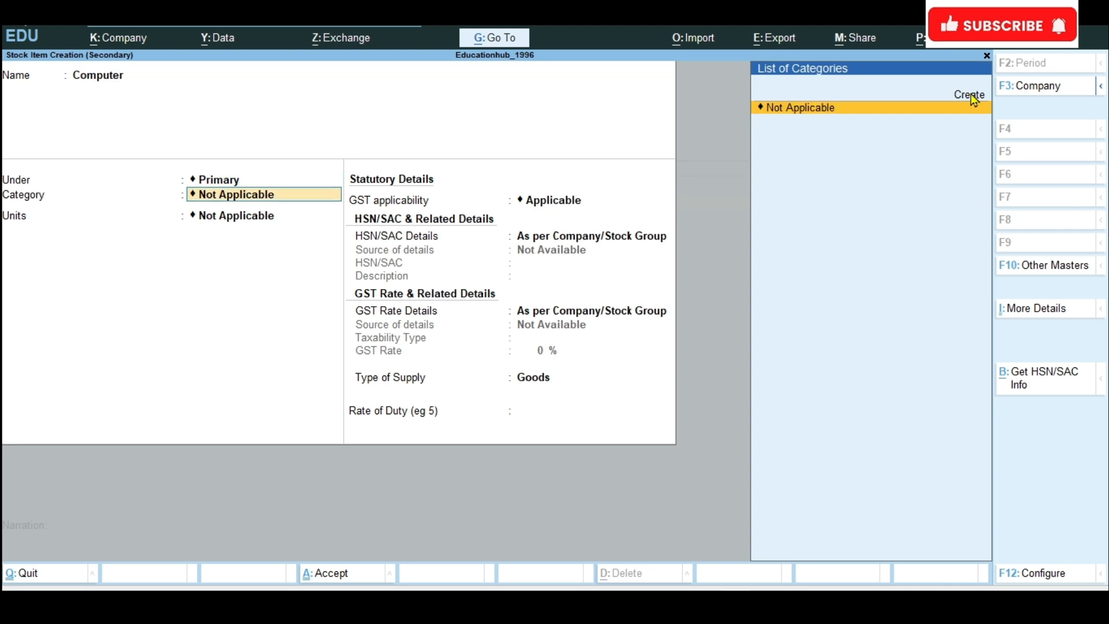
key(Return)
key(Down)
key(Down)
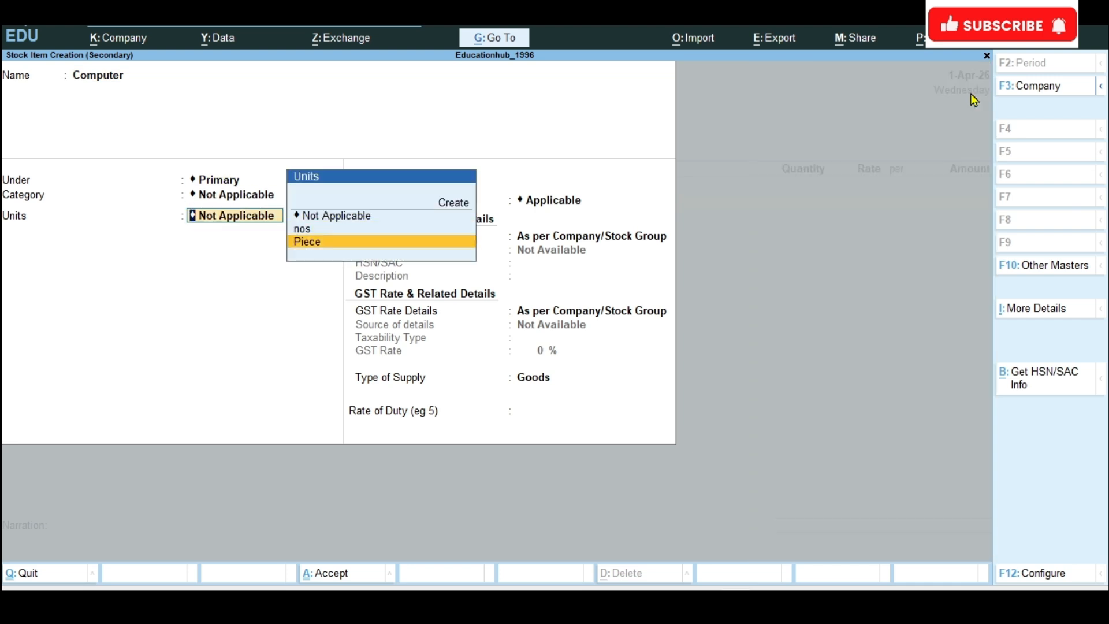
key(Return)
key(ctrl)
key(ctrl+a)
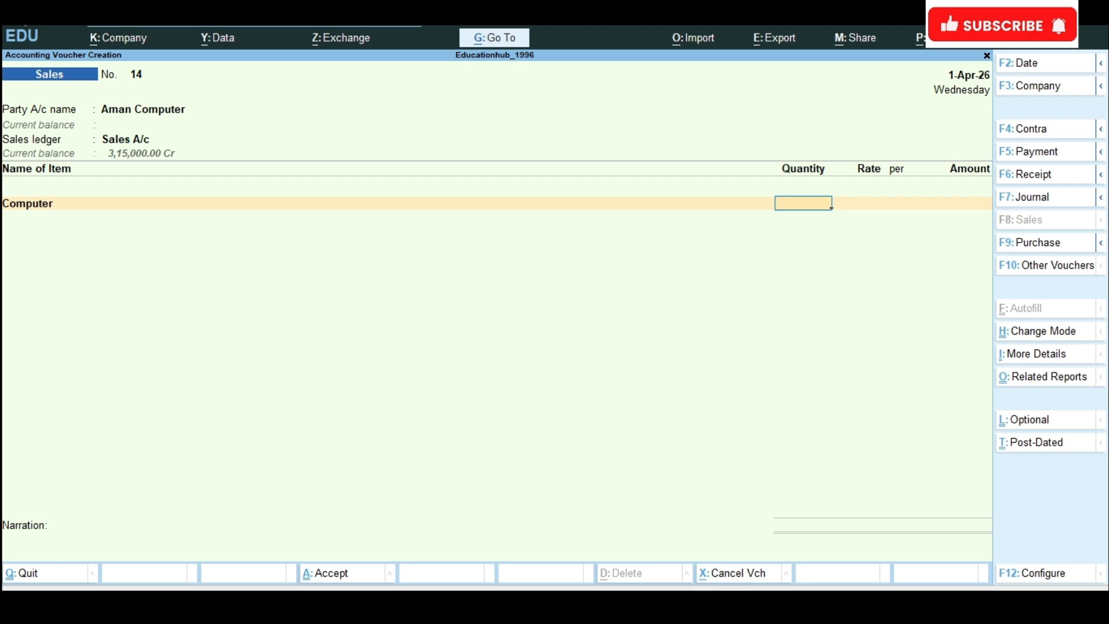
Step: Recheck the Aman Computer sale in the Word exercise list, then discard the sales voucher in progress and reopen a blank one
click(665, 602)
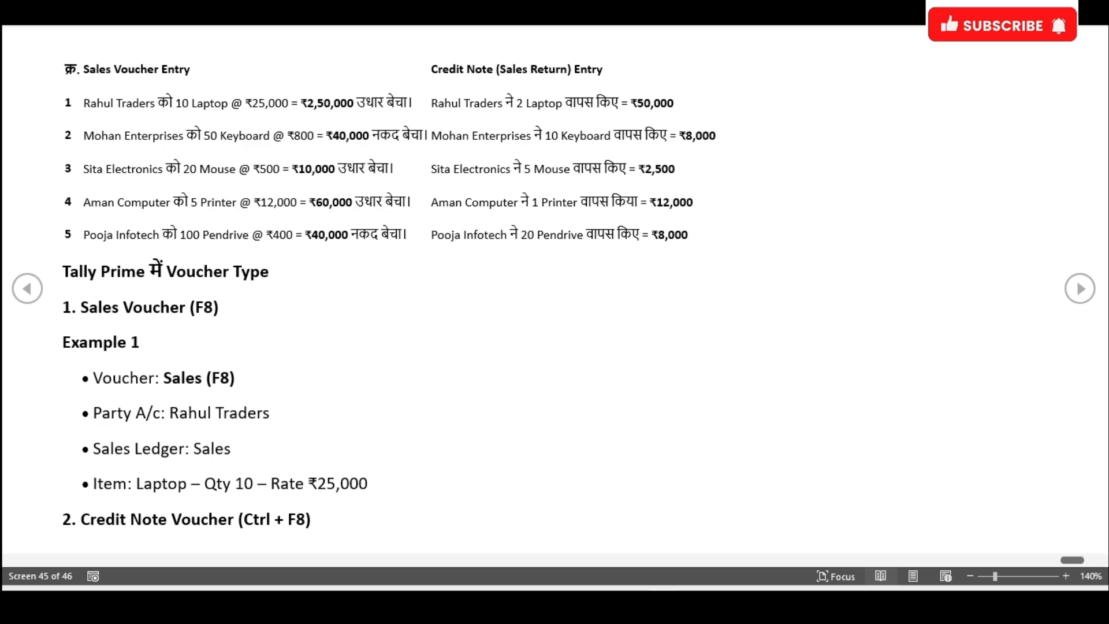
key(alt+Tab)
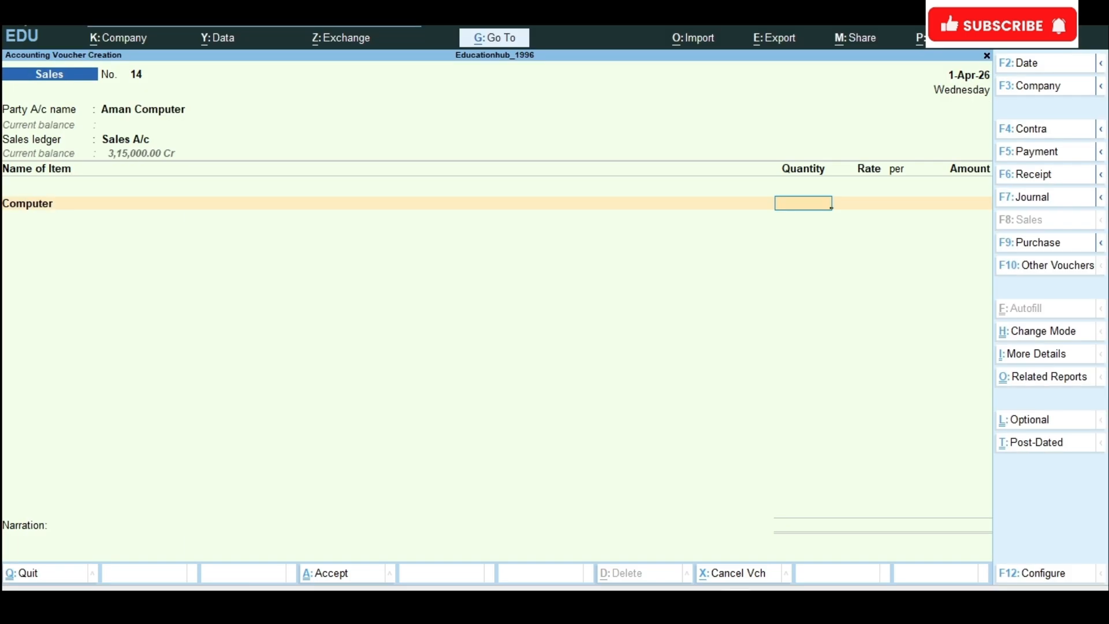
key(alt+Tab)
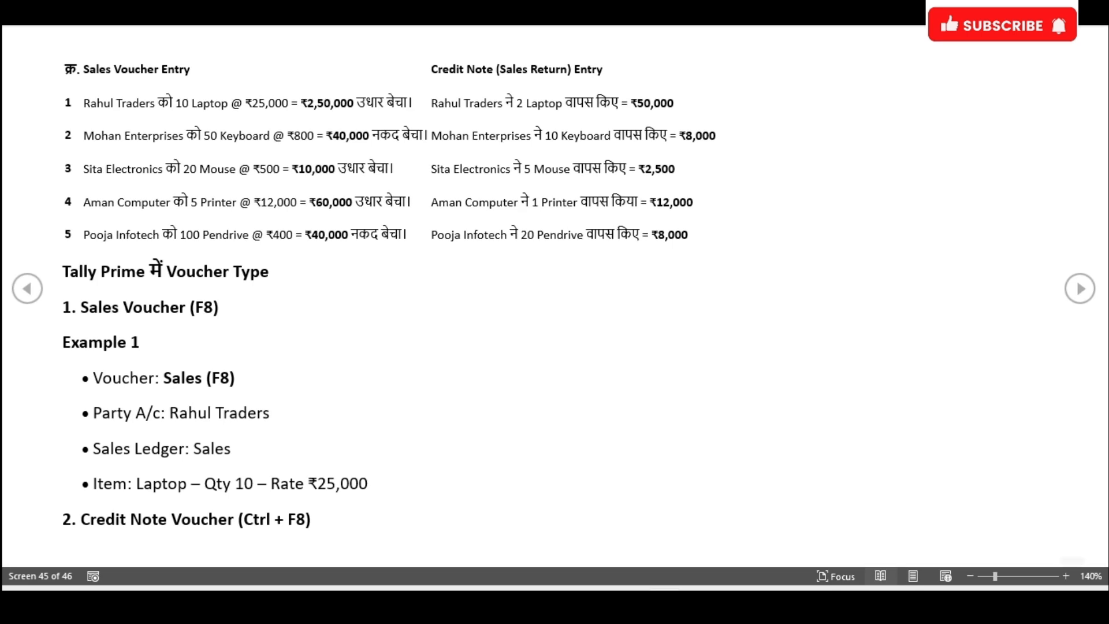
key(alt+Tab)
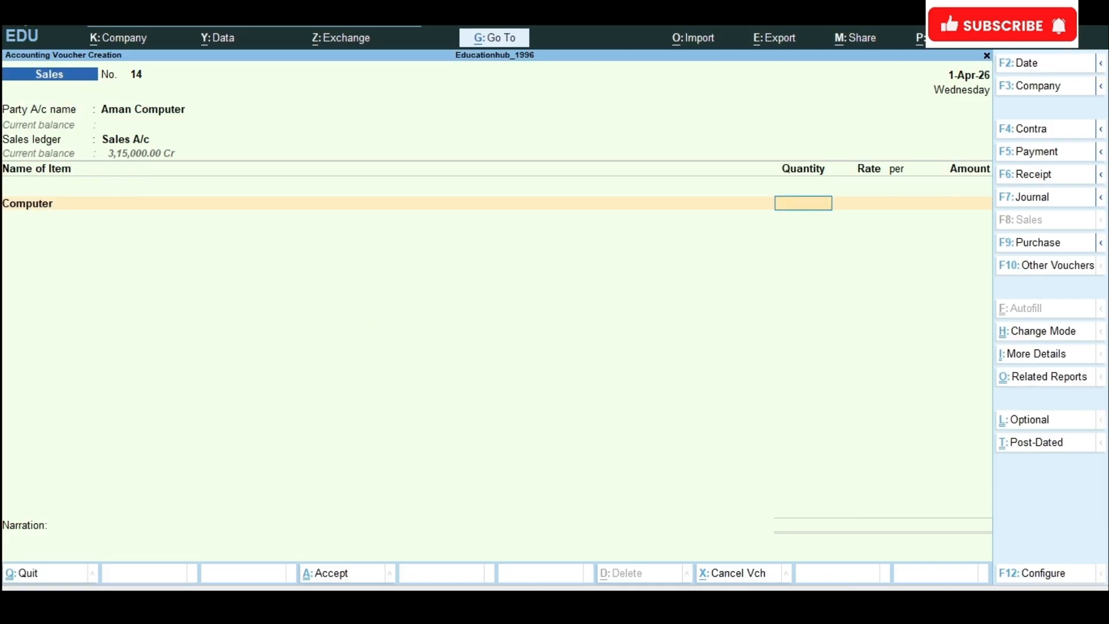
key(Escape)
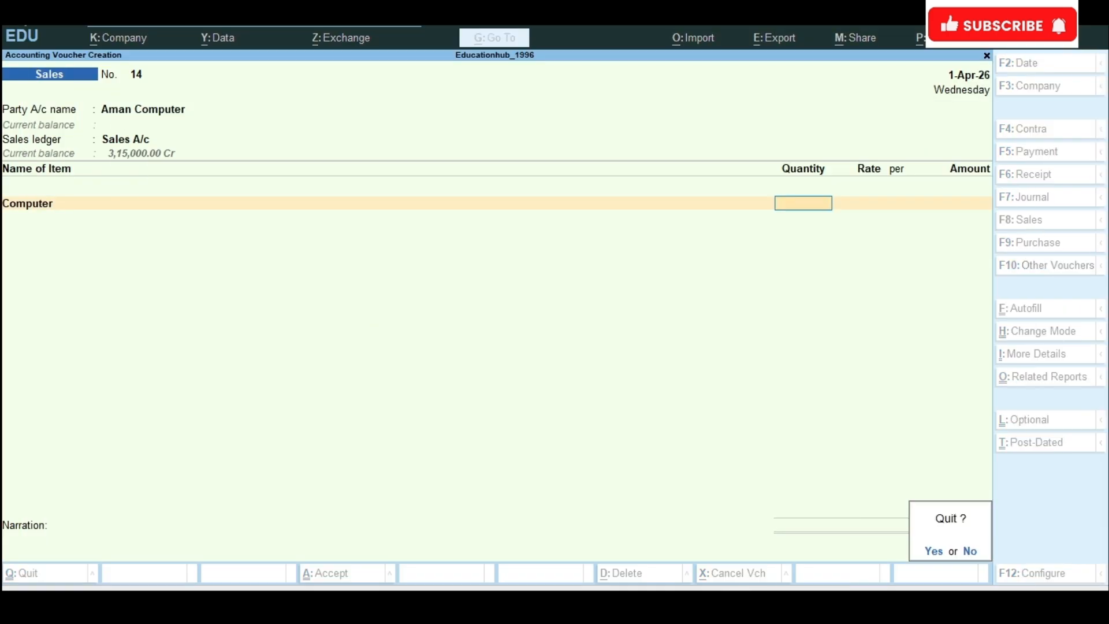
key(y)
key(Return)
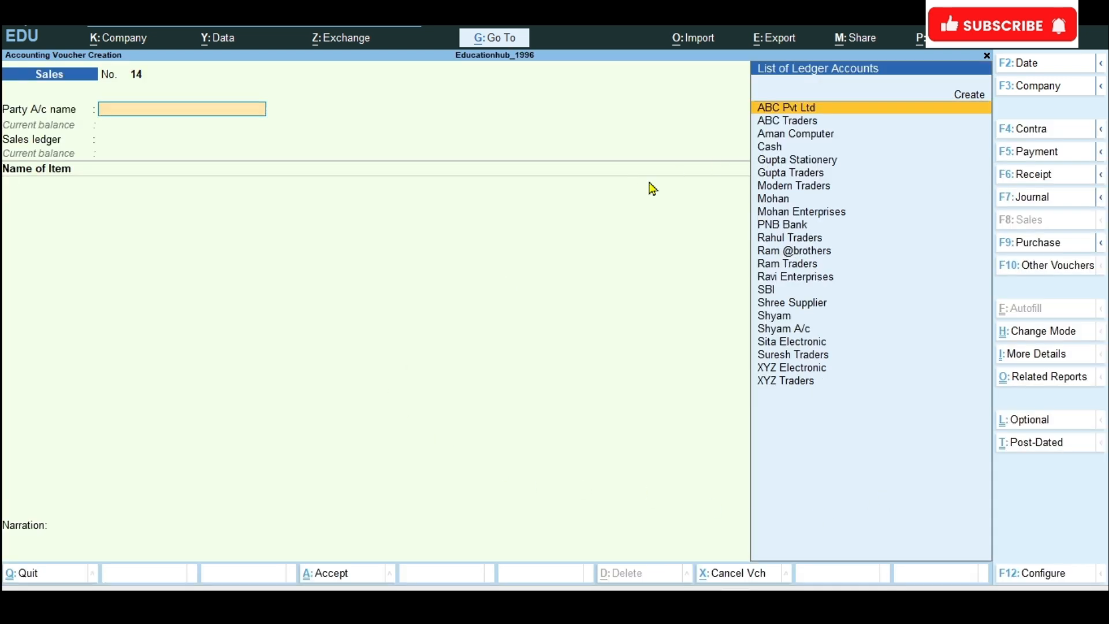
Step: Choose Aman Computer as the blank sales voucher's party, accept its details and select Sales A/c as the sales ledger
click(775, 136)
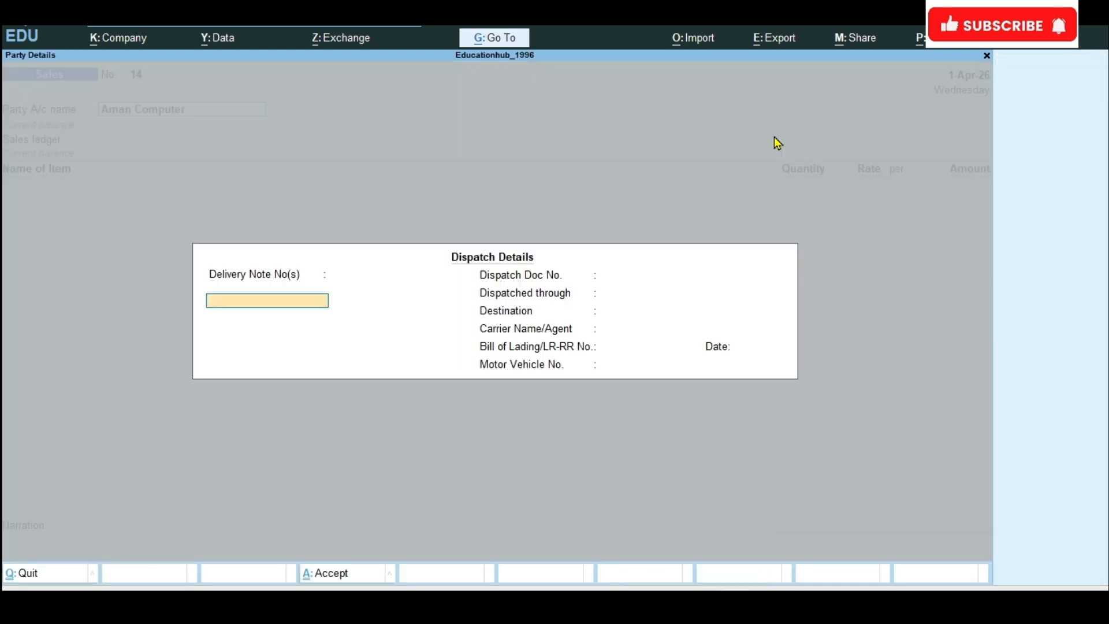
key(ctrl+a)
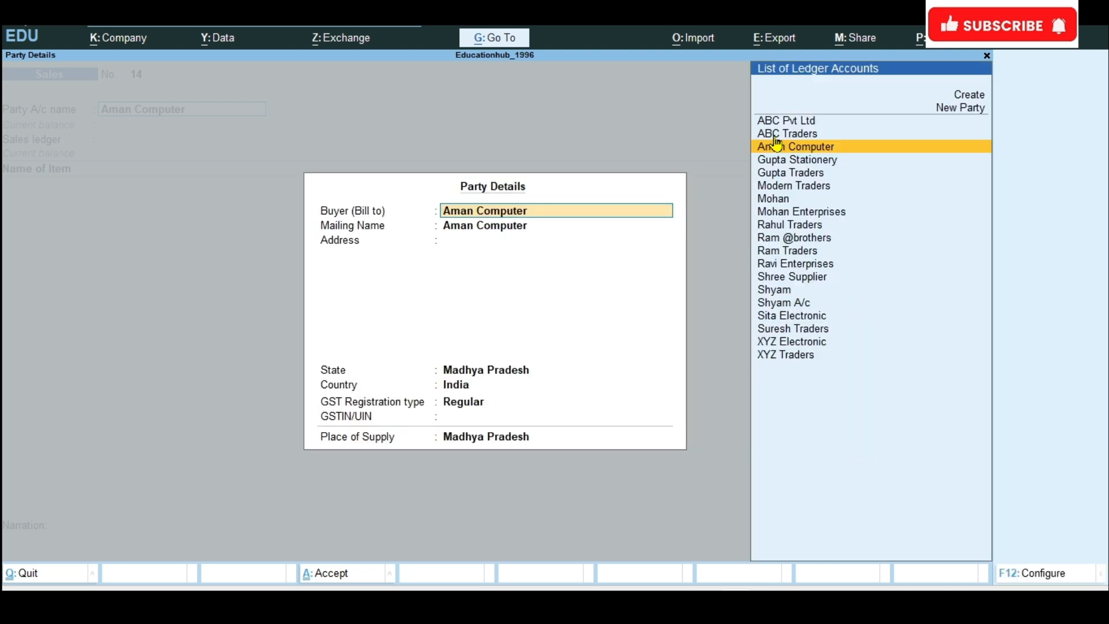
key(ctrl+a)
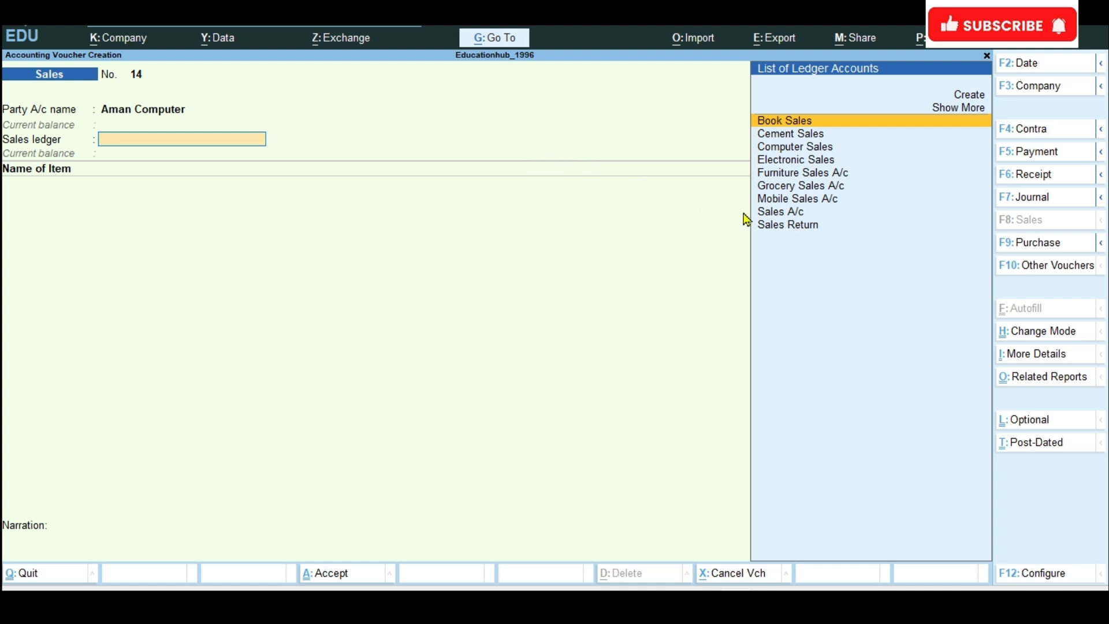
click(771, 211)
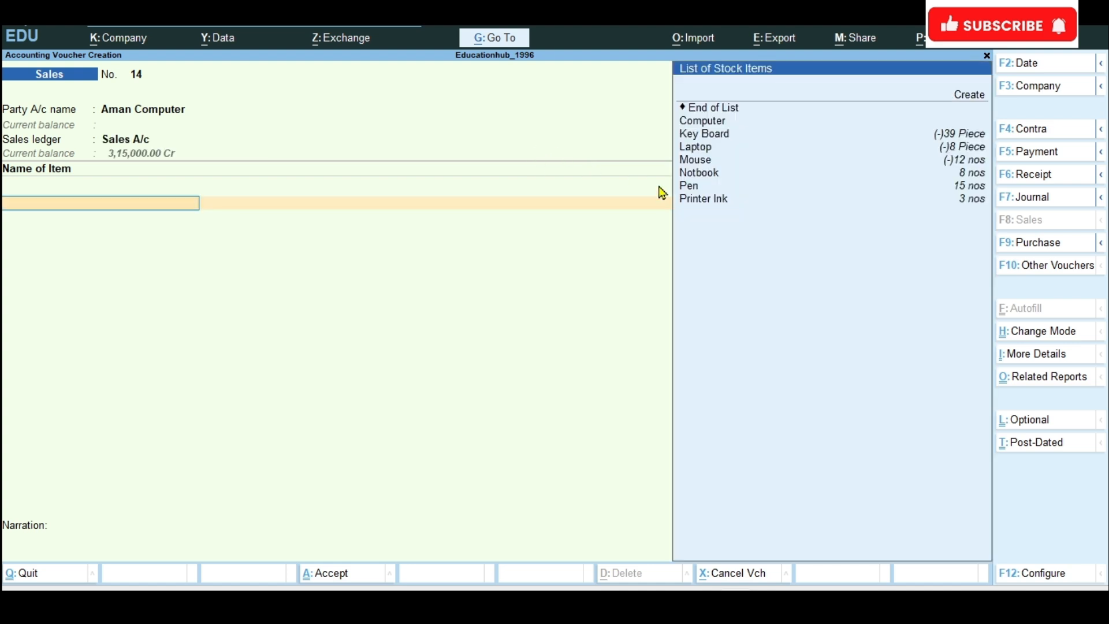
Step: Create the stock item Printer under Primary with Piece as its unit and save it into the voucher's item line
key(Down)
key(Down)
key(Up)
key(Up)
key(Up)
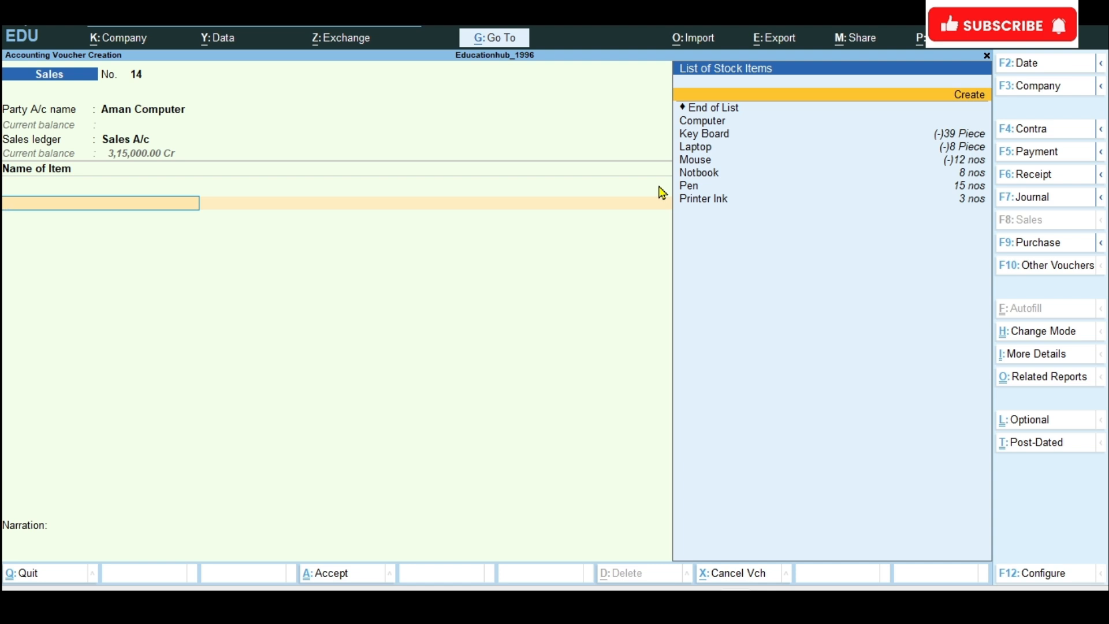
key(Return)
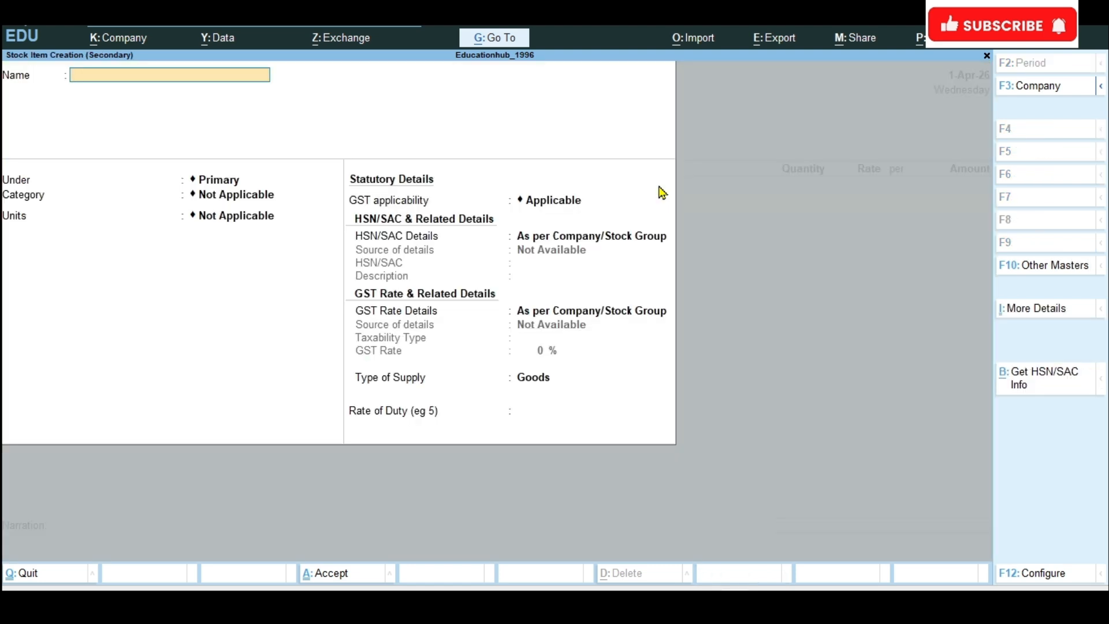
text(Printer)
key(Return)
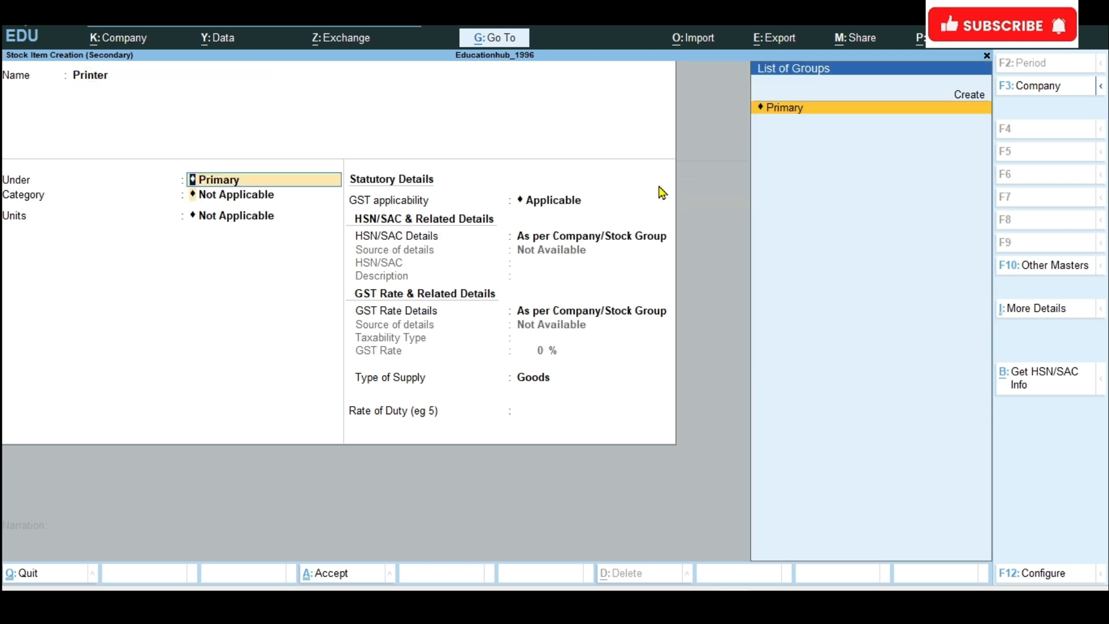
key(Return)
key(Return)
key(Down)
key(Down)
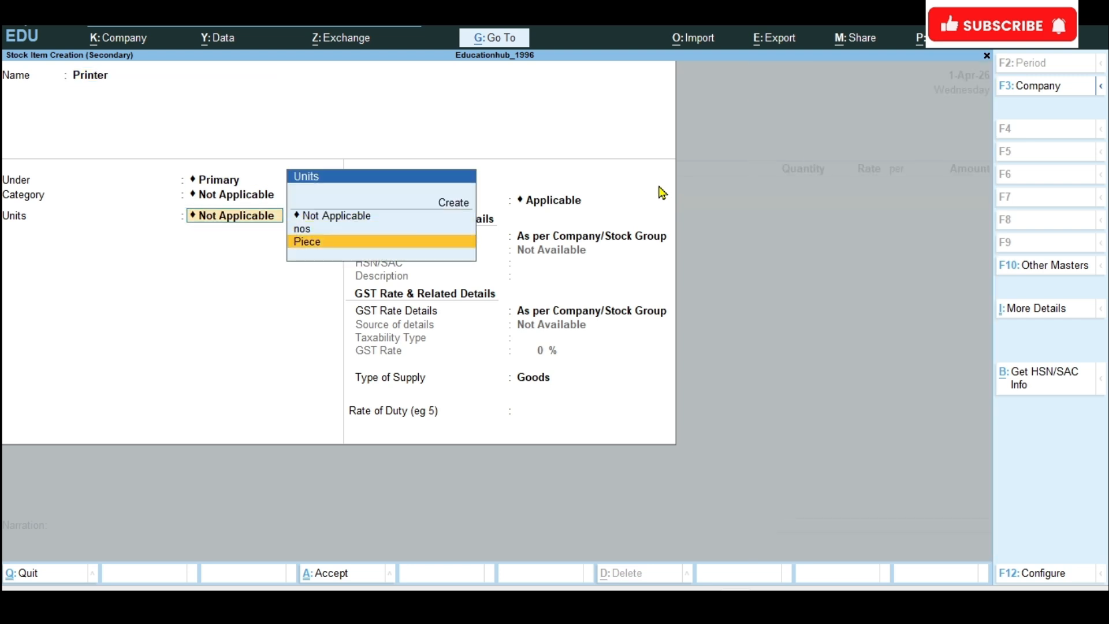
key(Return)
key(ctrl+a)
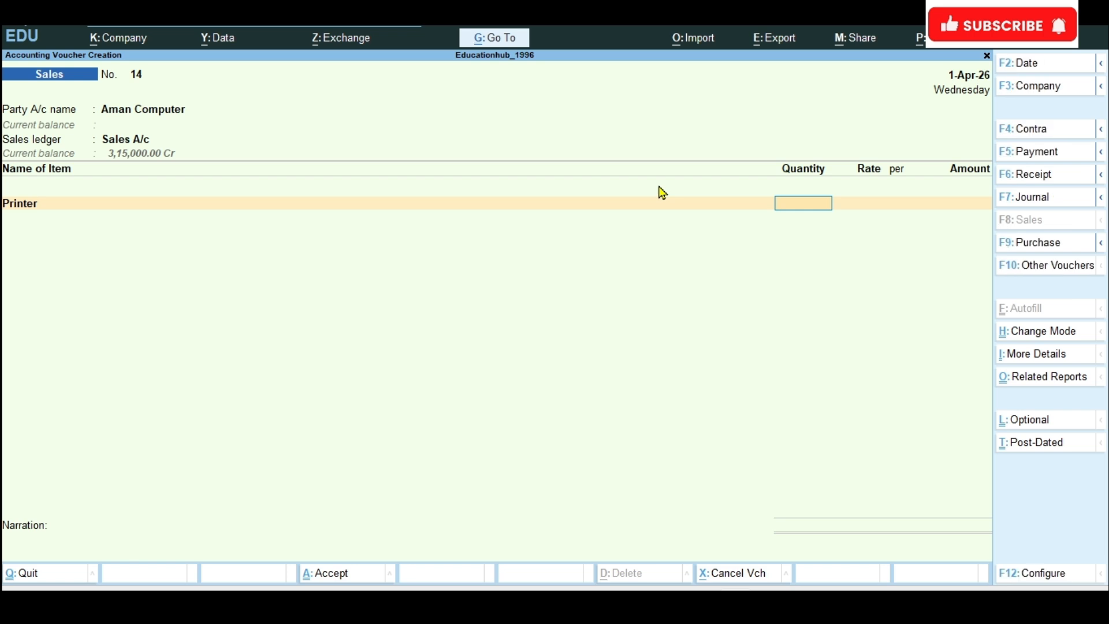
text(12000)
key(Return)
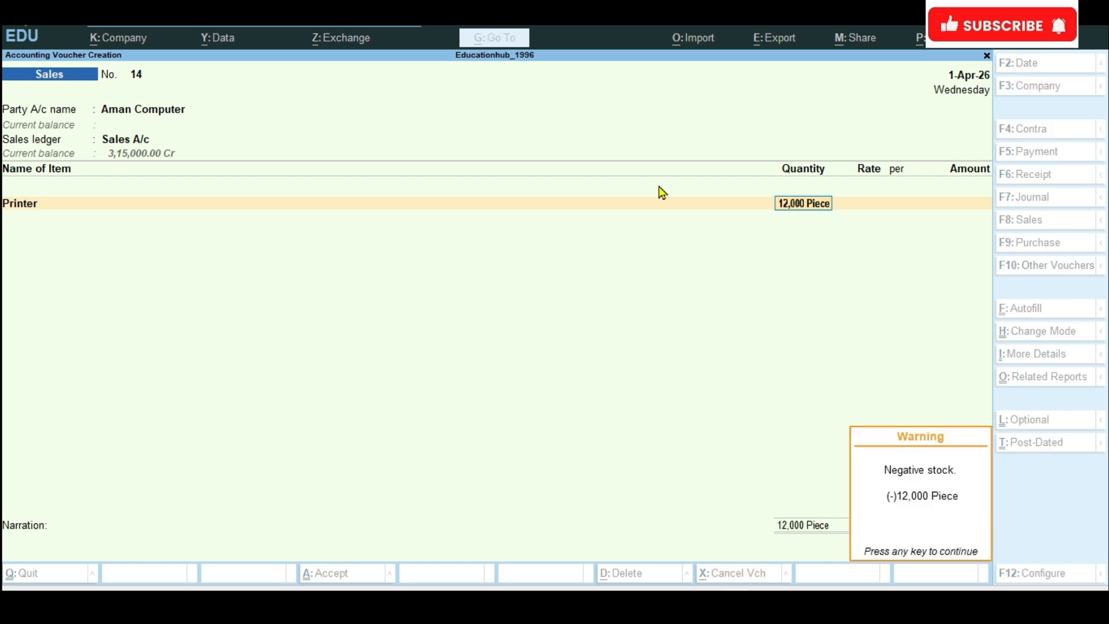
key(Return)
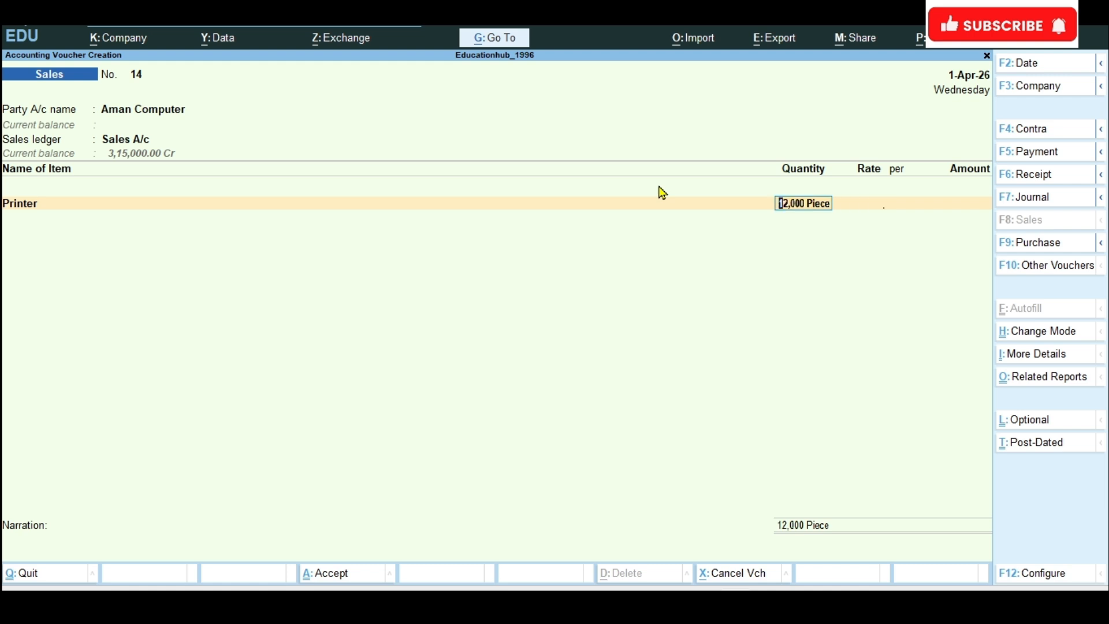
Step: Set the Printer line to a quantity of 5 Piece at a rate of 12,000 per Piece
text(5)
key(Return)
key(Return)
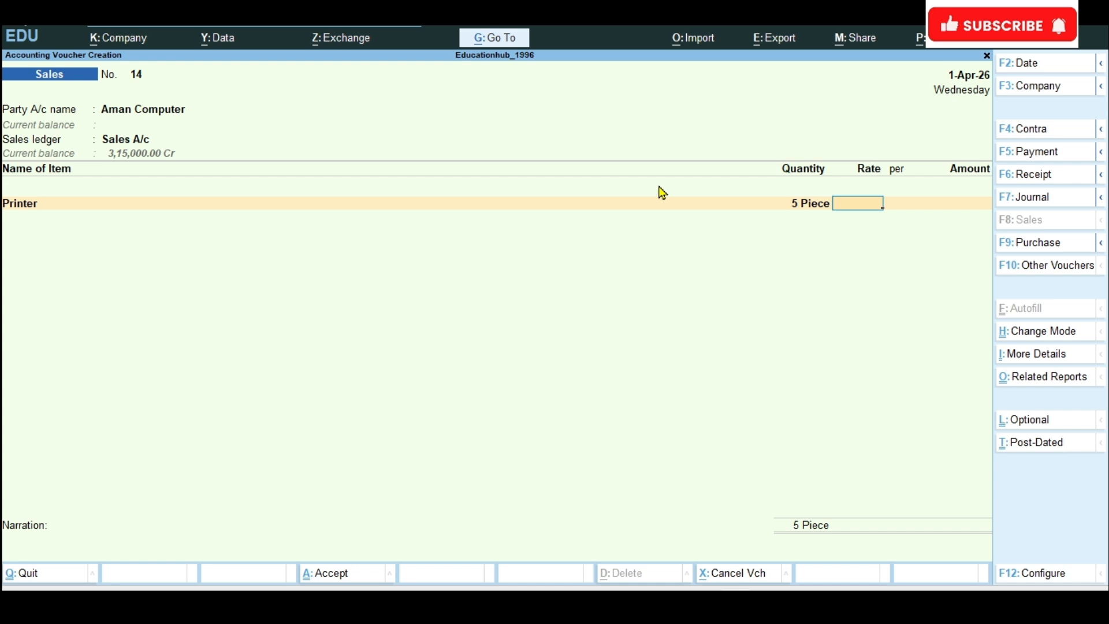
text(12000)
key(Return)
Step: End the voucher's item list and accept Aman Computer's bill-wise details as New Ref 14 without a due date
key(Return)
key(Return)
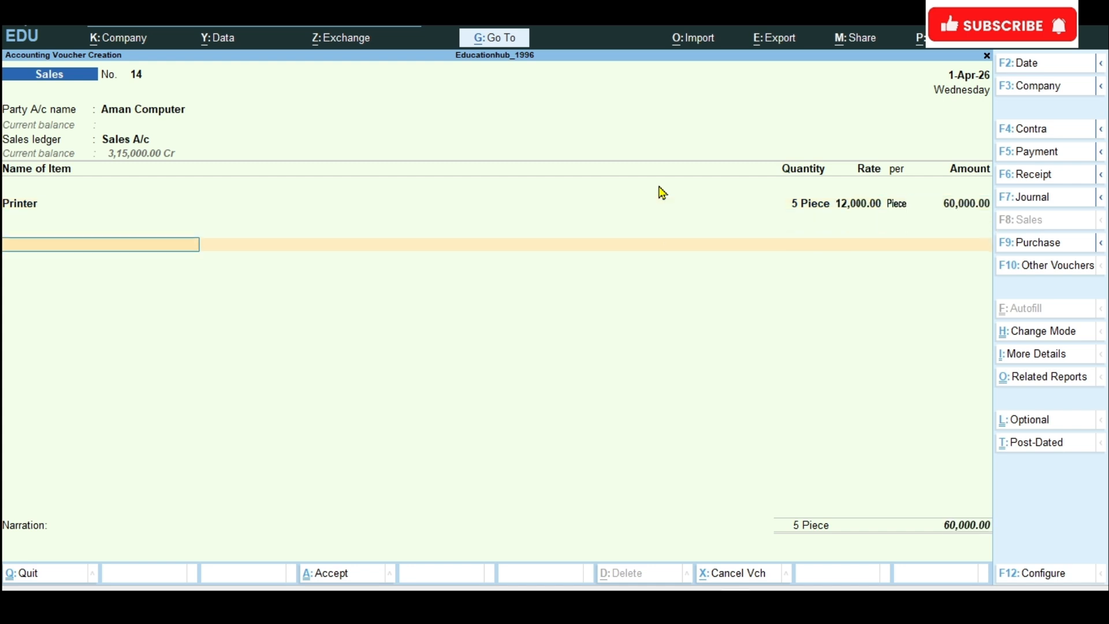
key(Return)
key(Return)
key(Return)
key(Return)
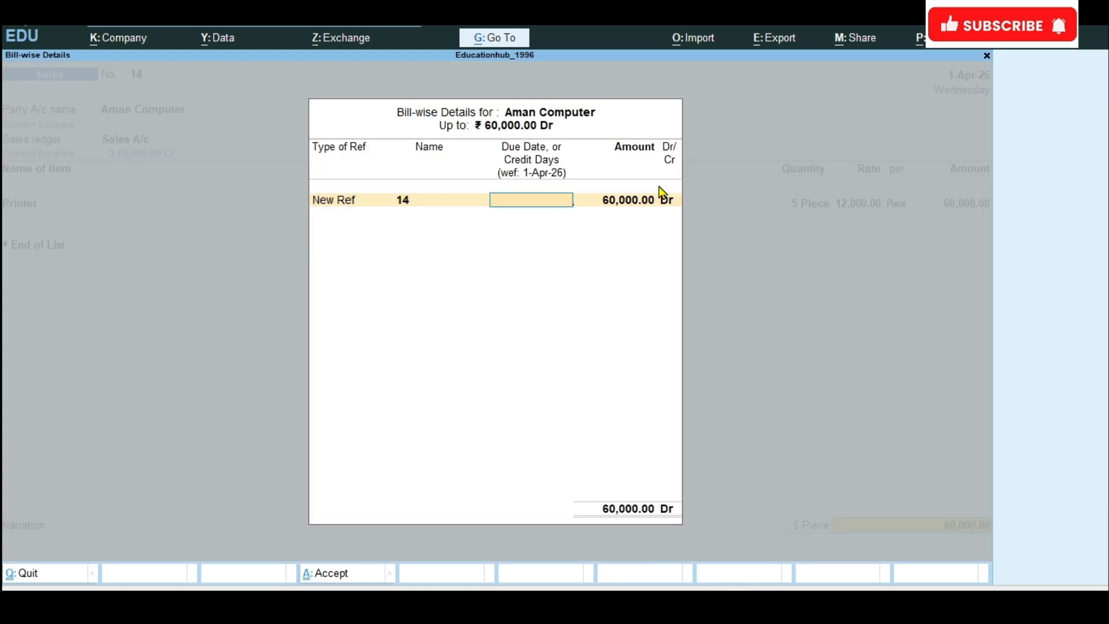
key(Return)
key(Return)
key(Return)
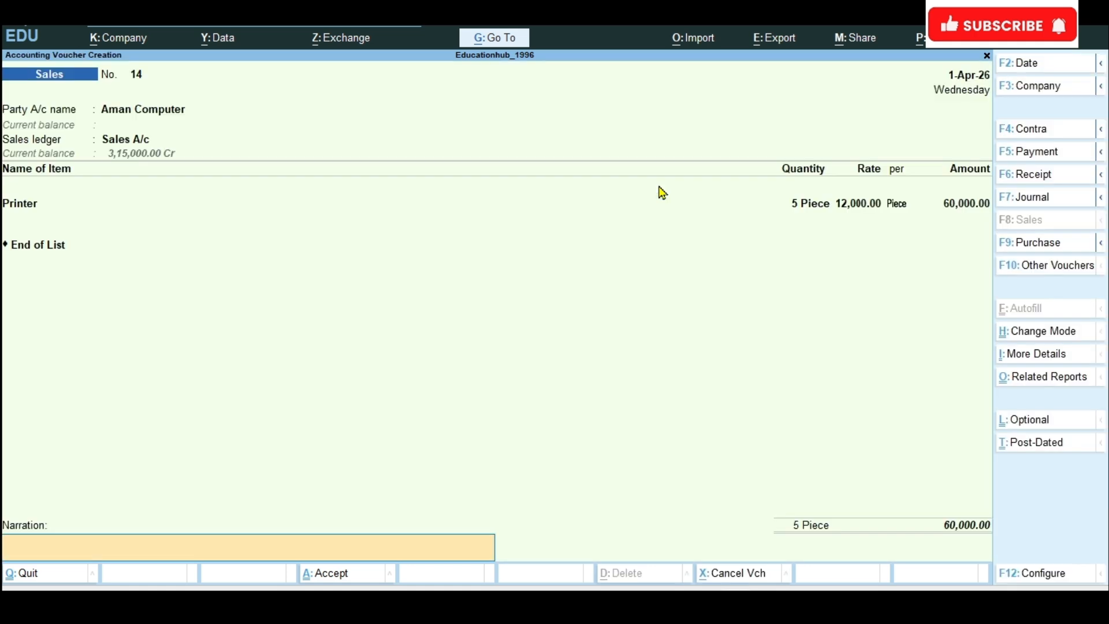
Step: Enter the narration "printer Sales to aman computer @5*12000" and save the sales voucher
text(Sales to ama)
text(n computer)
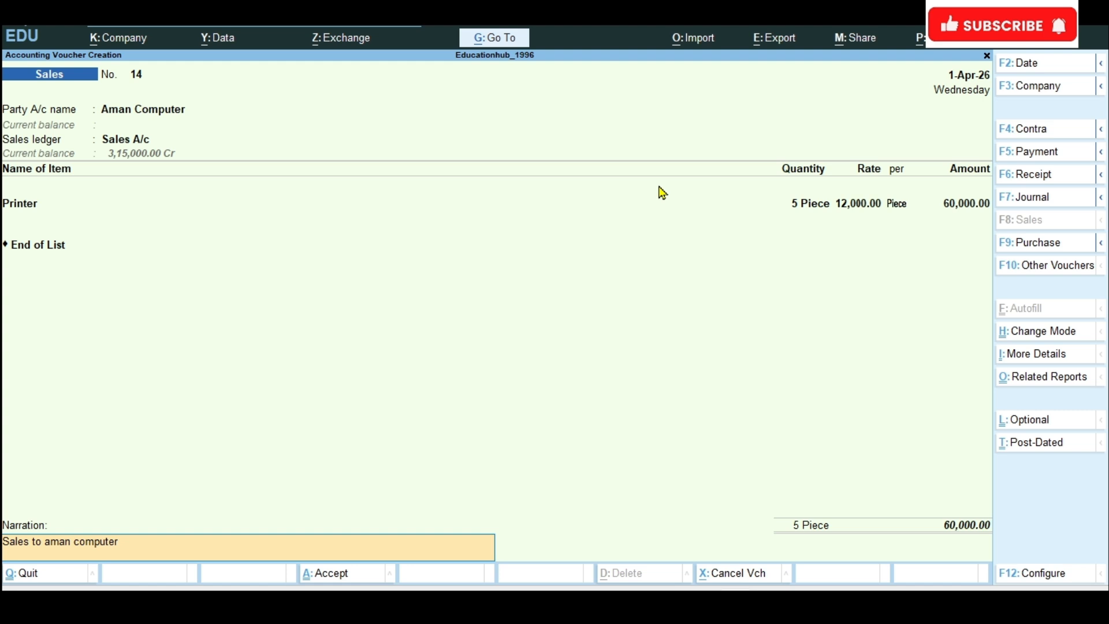
text(prin)
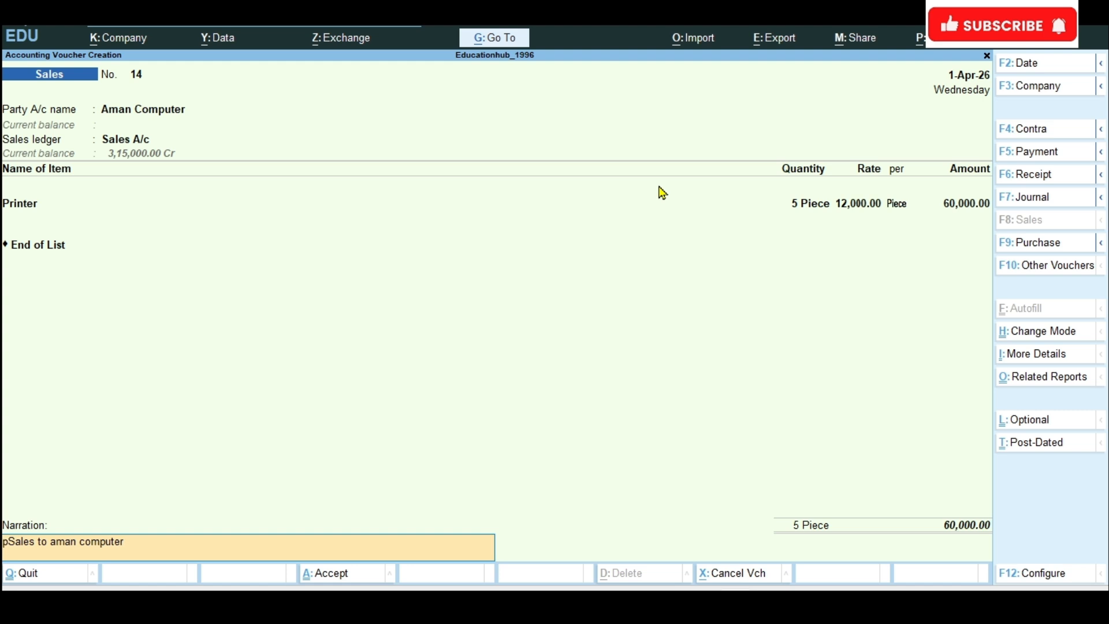
text(ter )
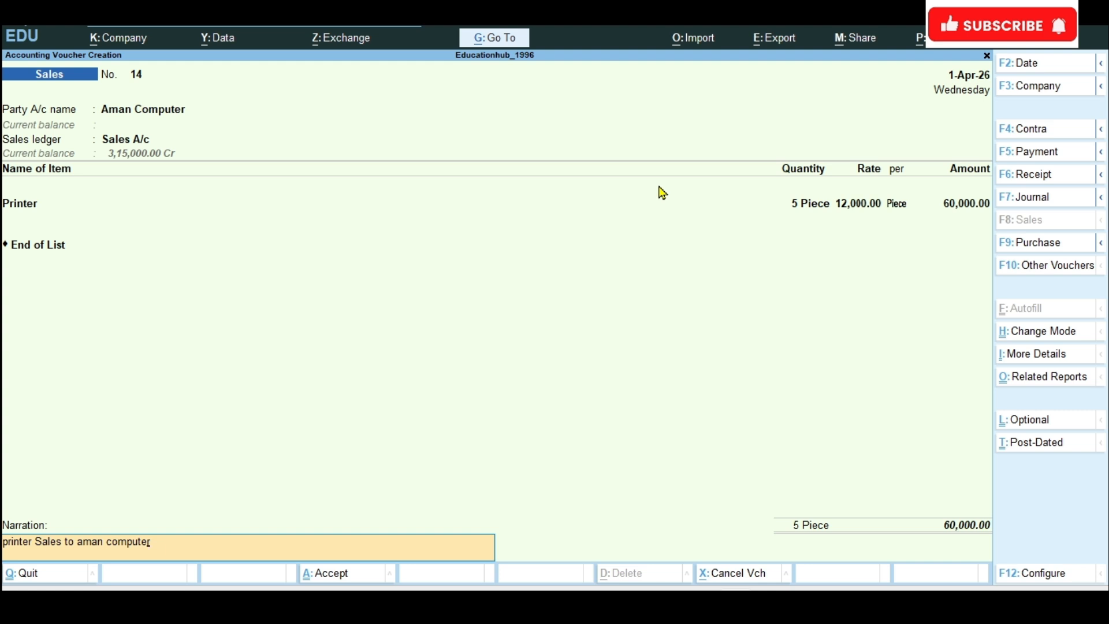
text(@5*12000)
key(ctrl)
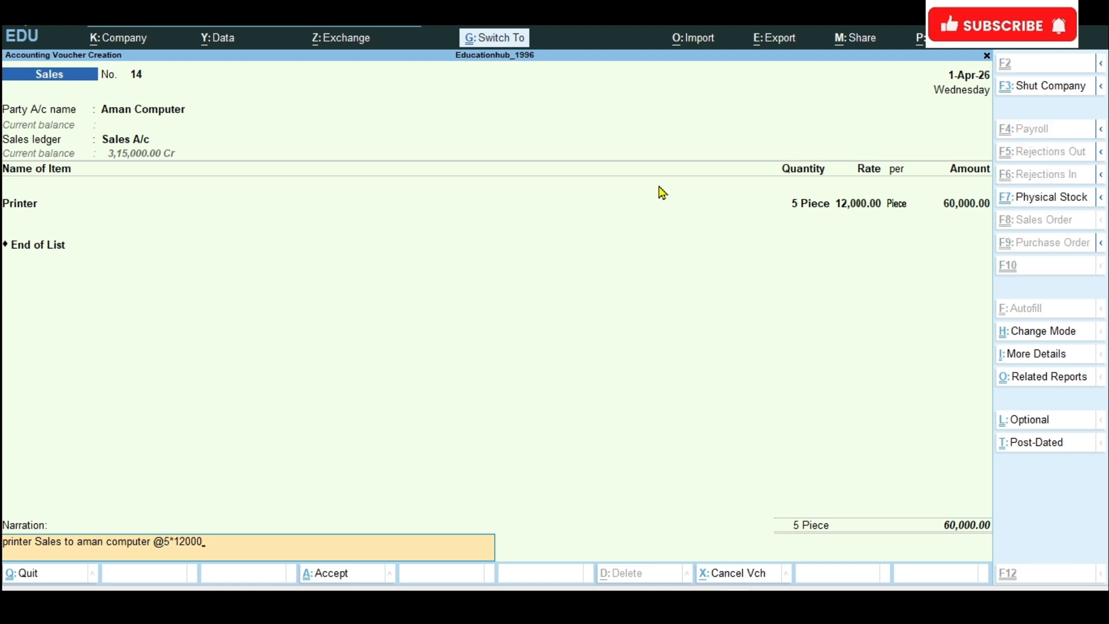
key(ctrl+a)
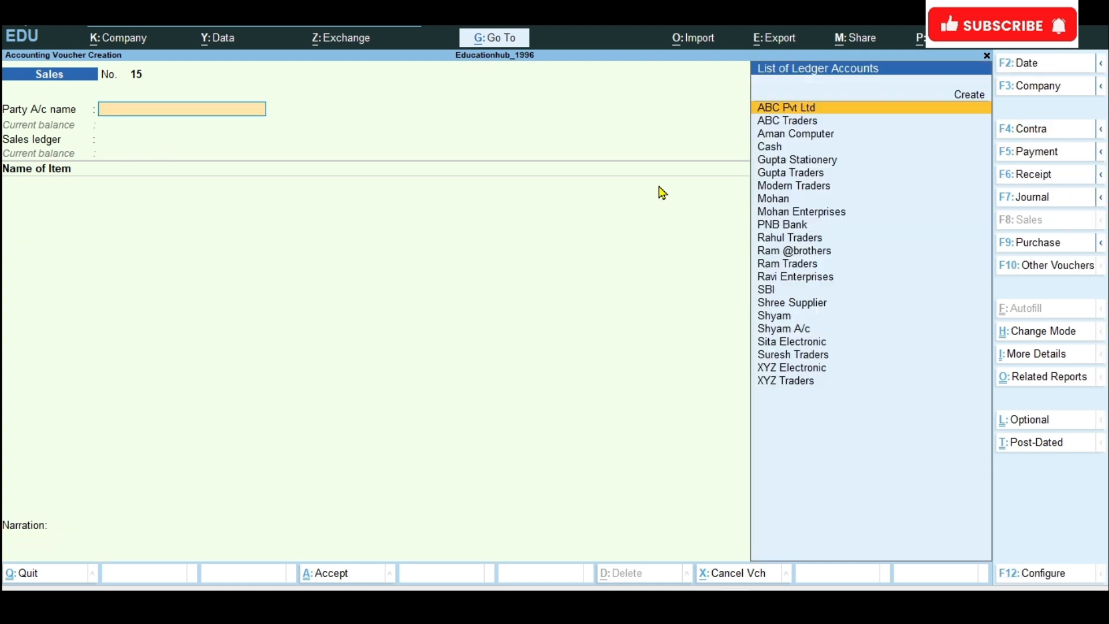
click(668, 596)
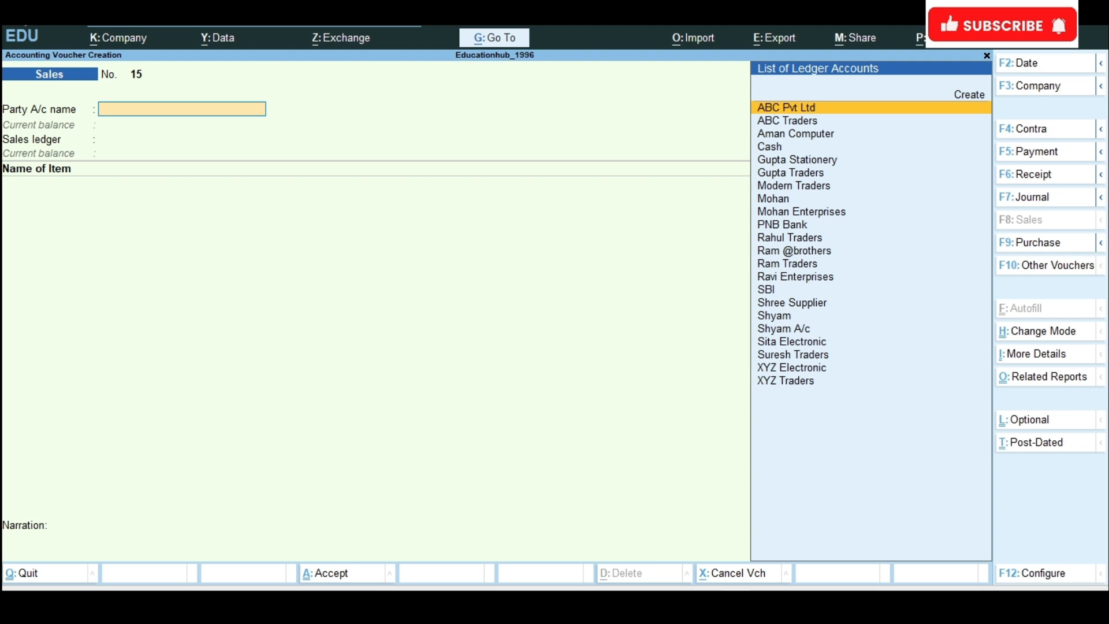
Step: Start a credit note for Aman Computer, accepting the default receipt and party details, and set its ledger account to Sales Return
click(1046, 267)
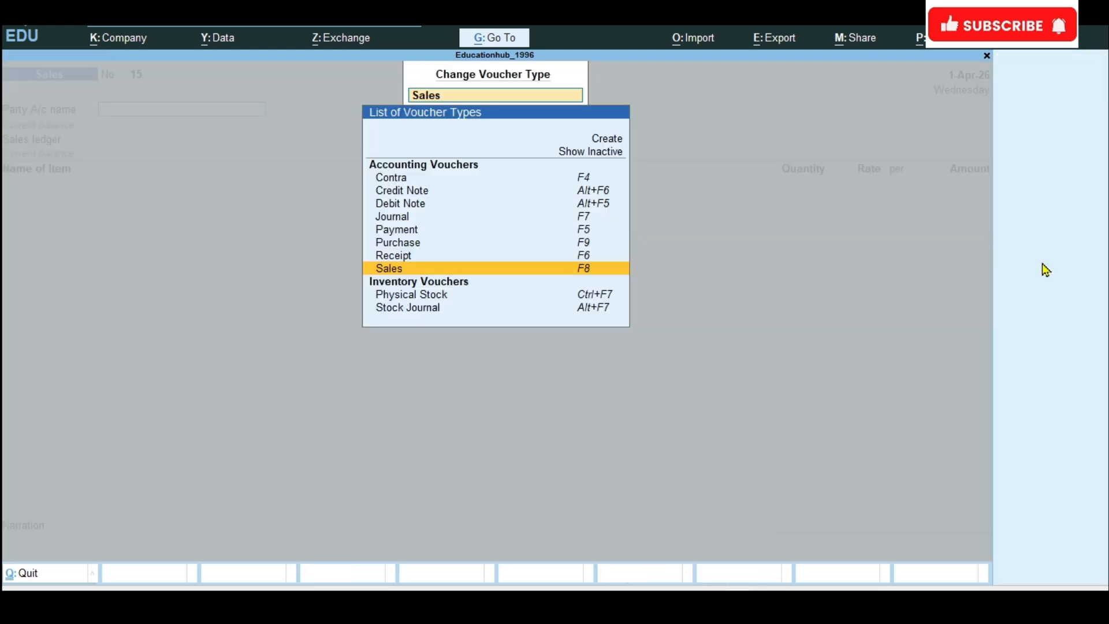
click(402, 195)
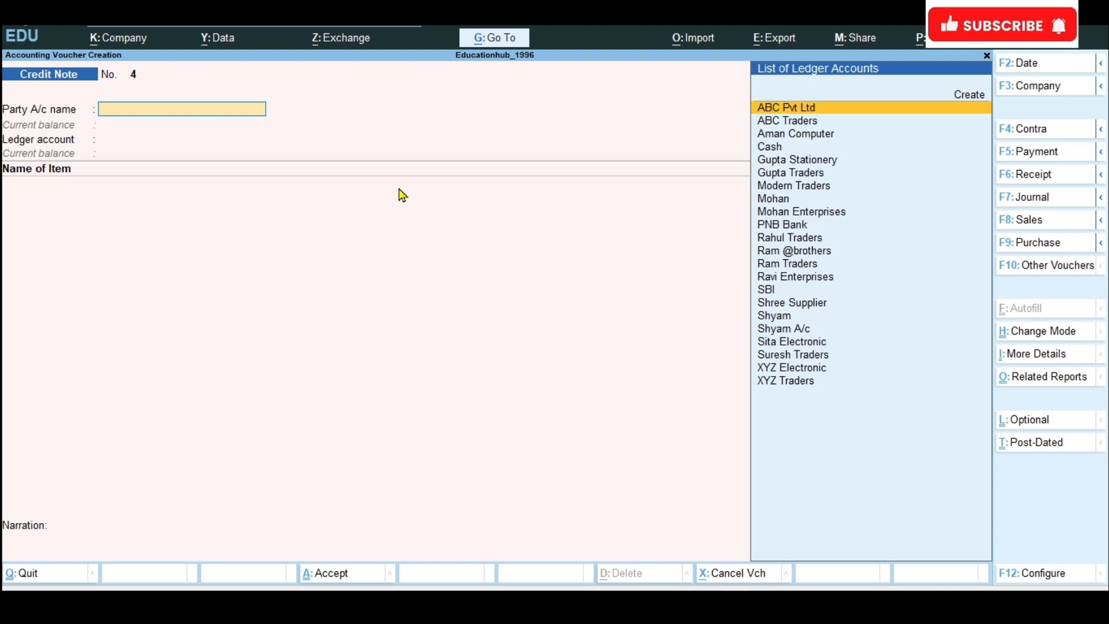
text(Aman)
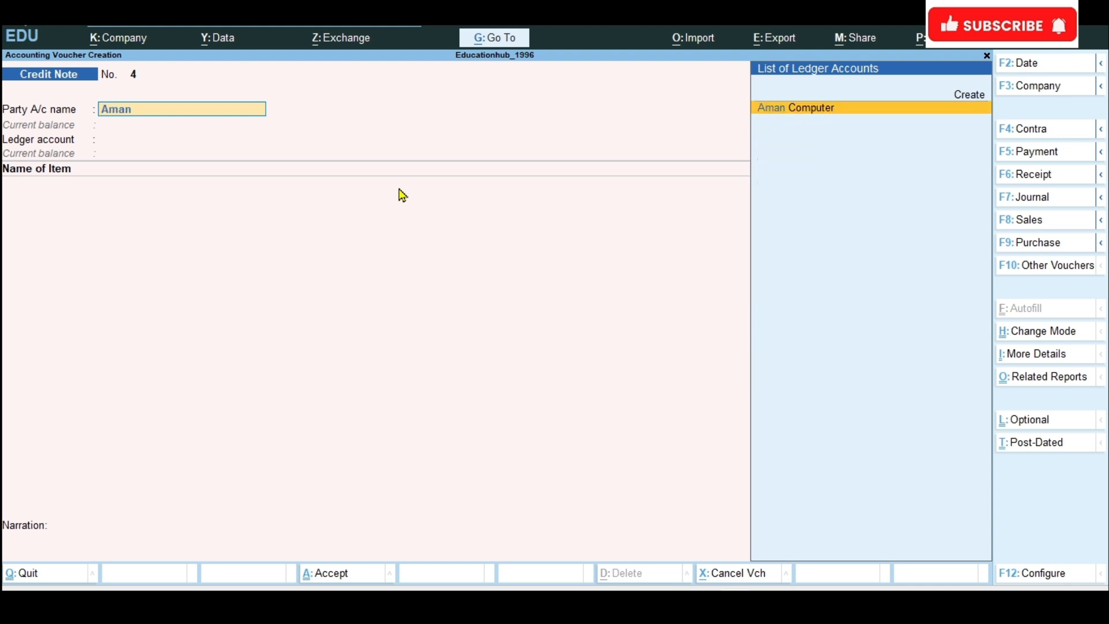
key(Return)
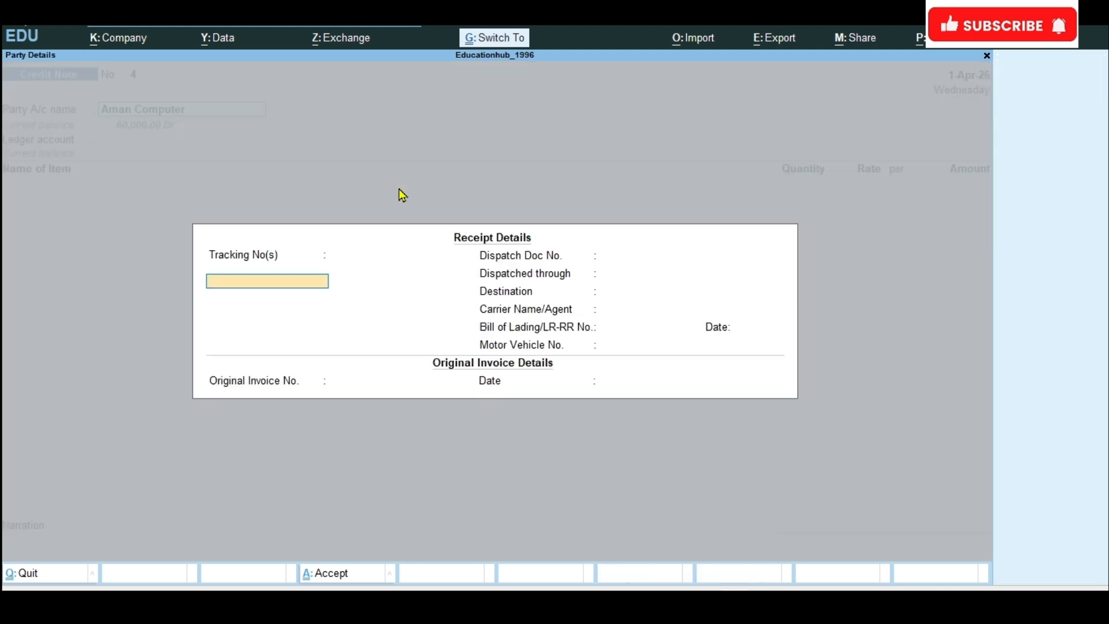
key(ctrl+a)
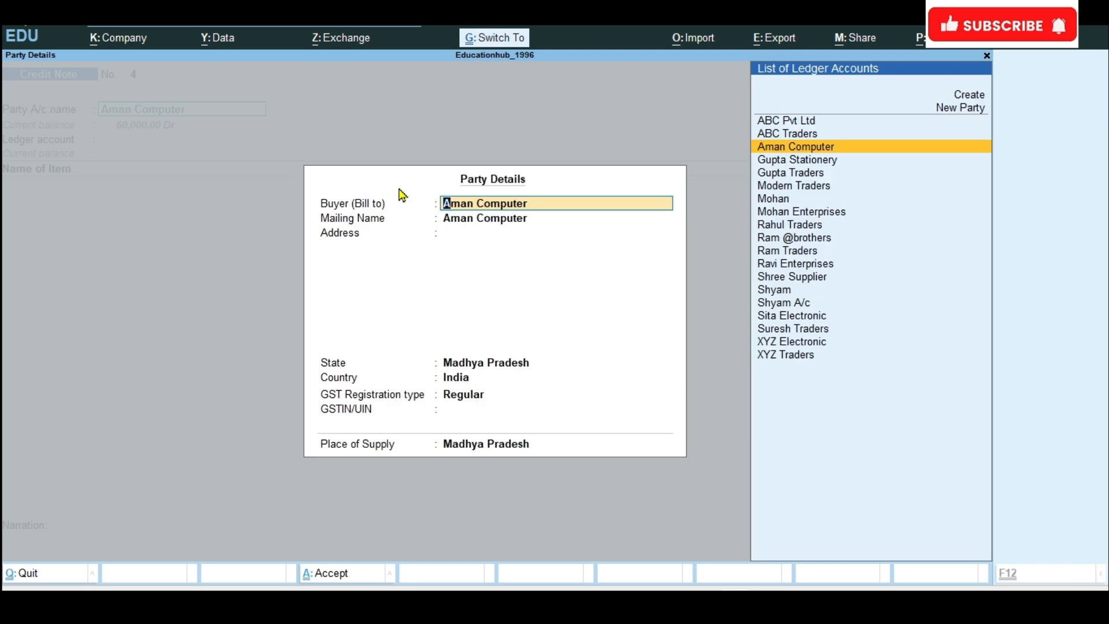
key(ctrl+a)
text(Sa)
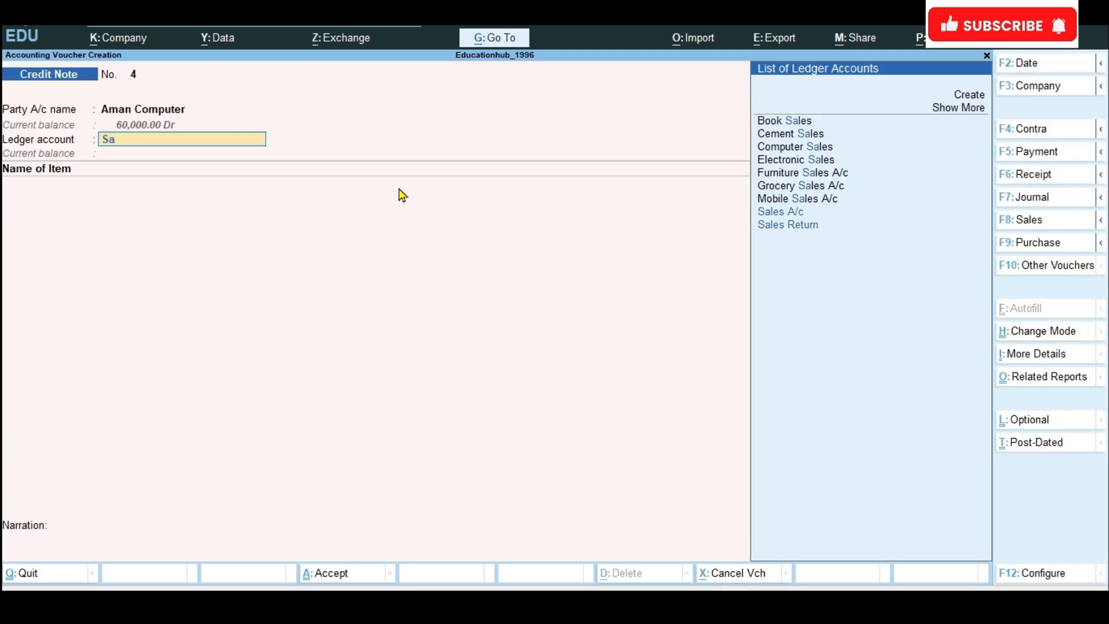
key(Down)
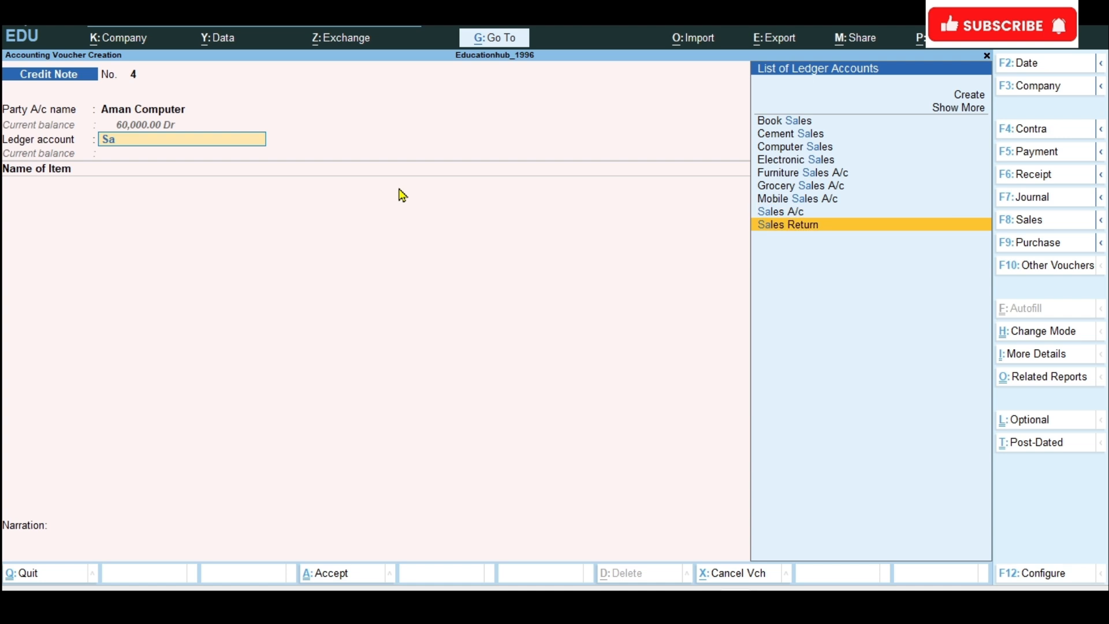
key(Return)
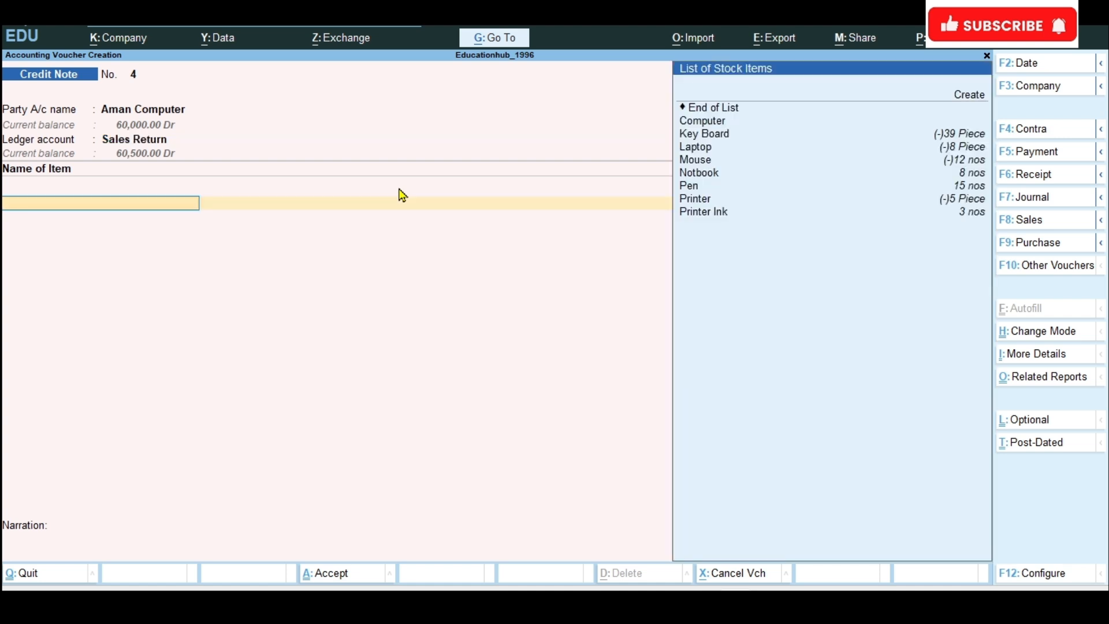
Step: Add Printer to the credit note with a quantity of 1 Piece at a rate of 12,000 per Piece
text(Pri)
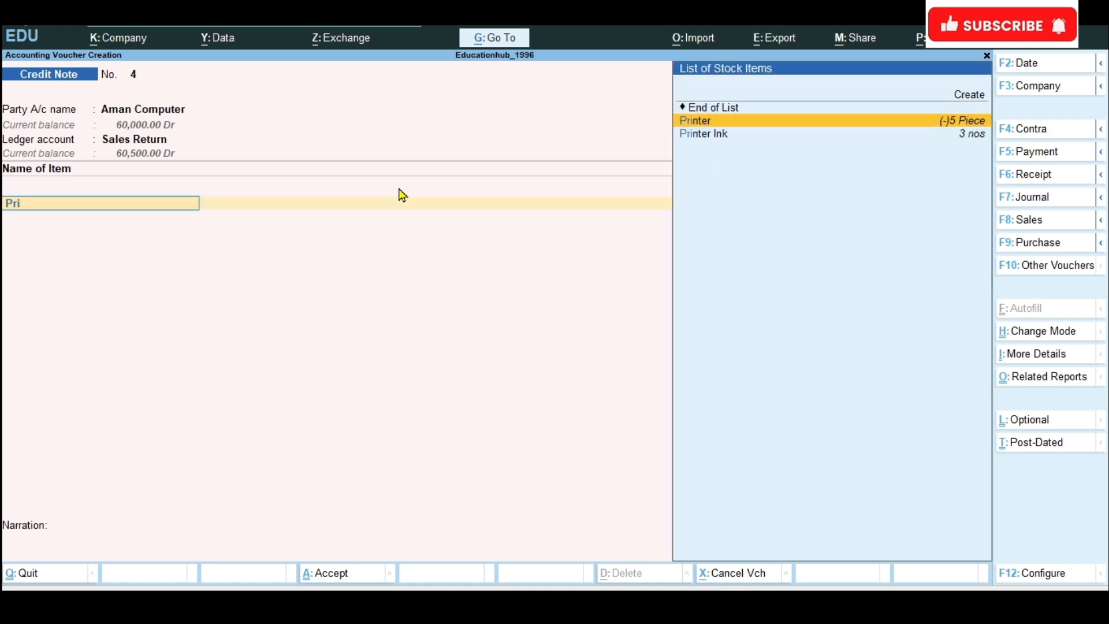
key(Return)
text(1)
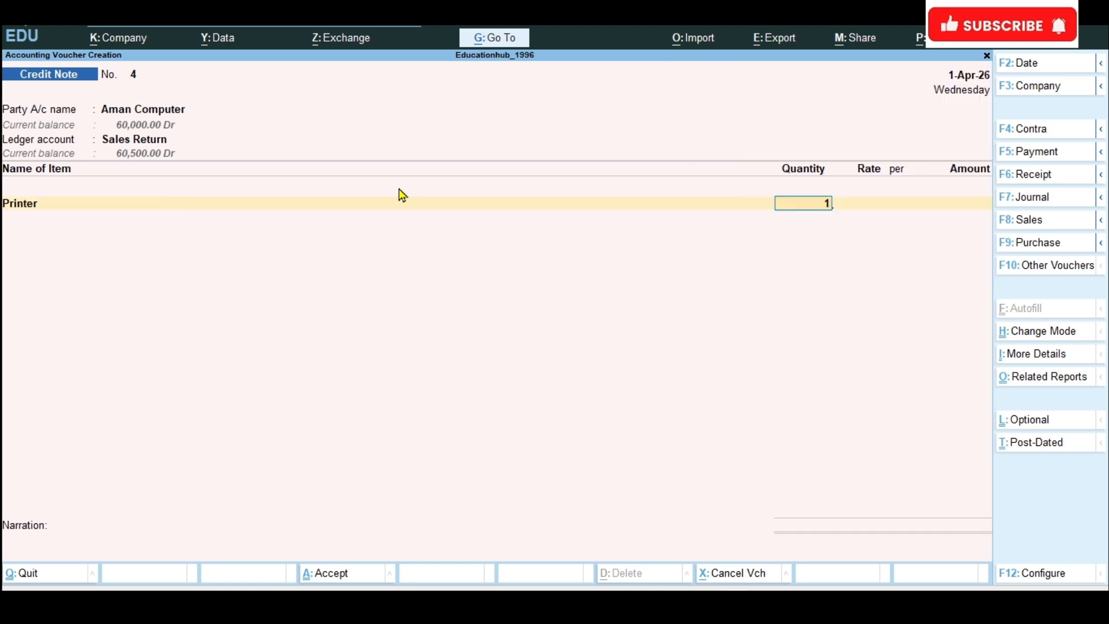
key(Return)
key(Return)
key(Return)
key(Return)
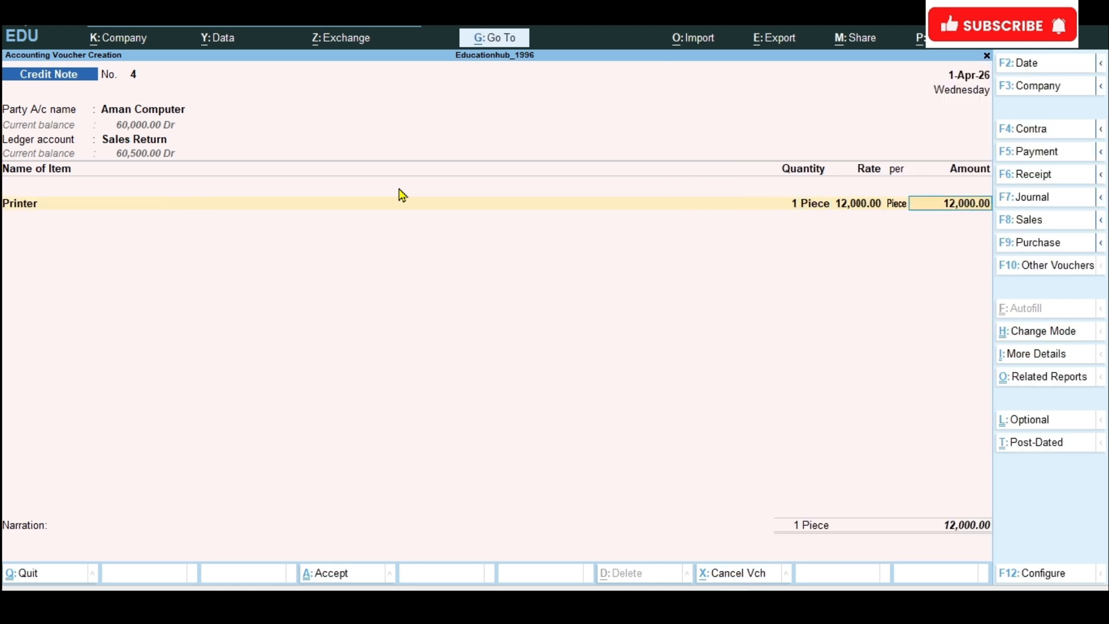
key(Return)
Step: End the credit note's item list and accept Aman Computer's default bill-wise details
key(Return)
key(Return)
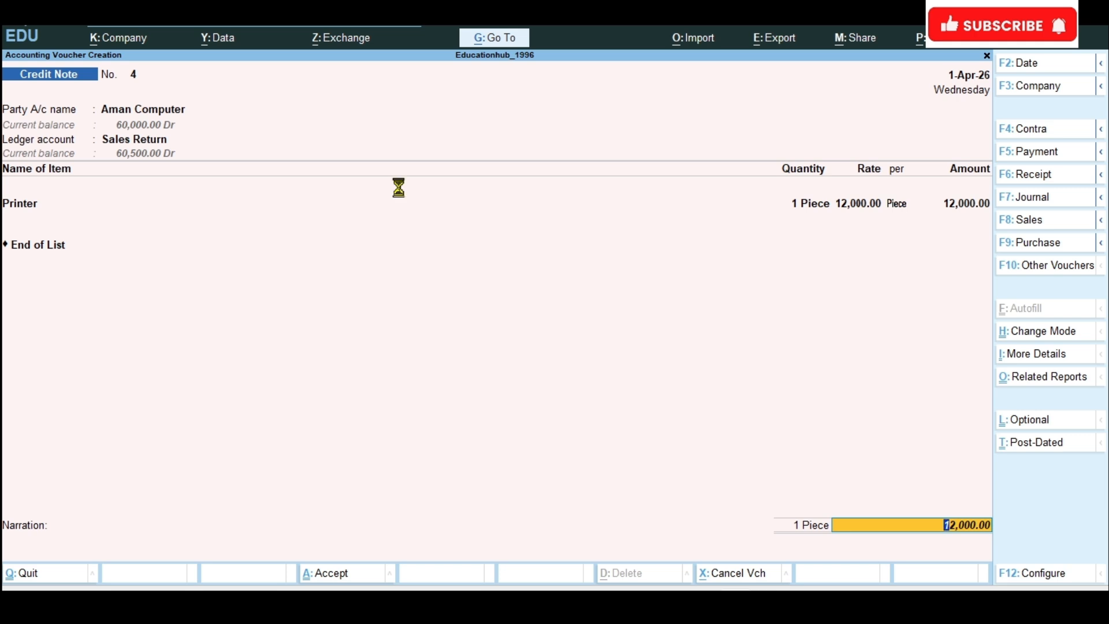
key(Return)
key(Return)
key(Return)
key(Return)
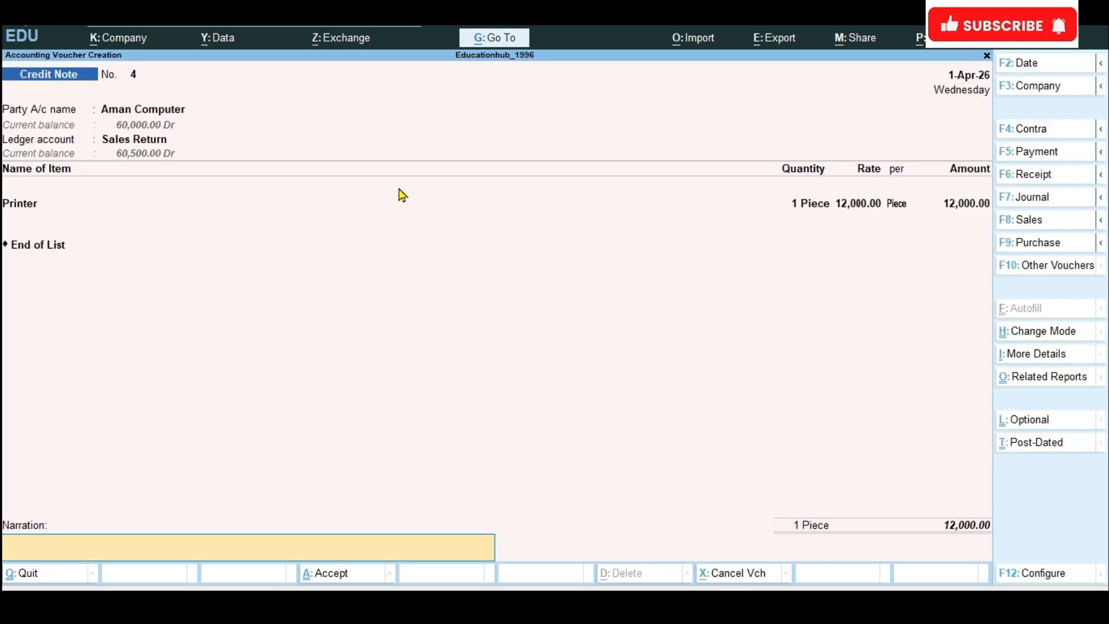
Step: Enter the narration "1 NOS Printer return @1*12000" and save the credit note
text(1 NOS Printer return @)
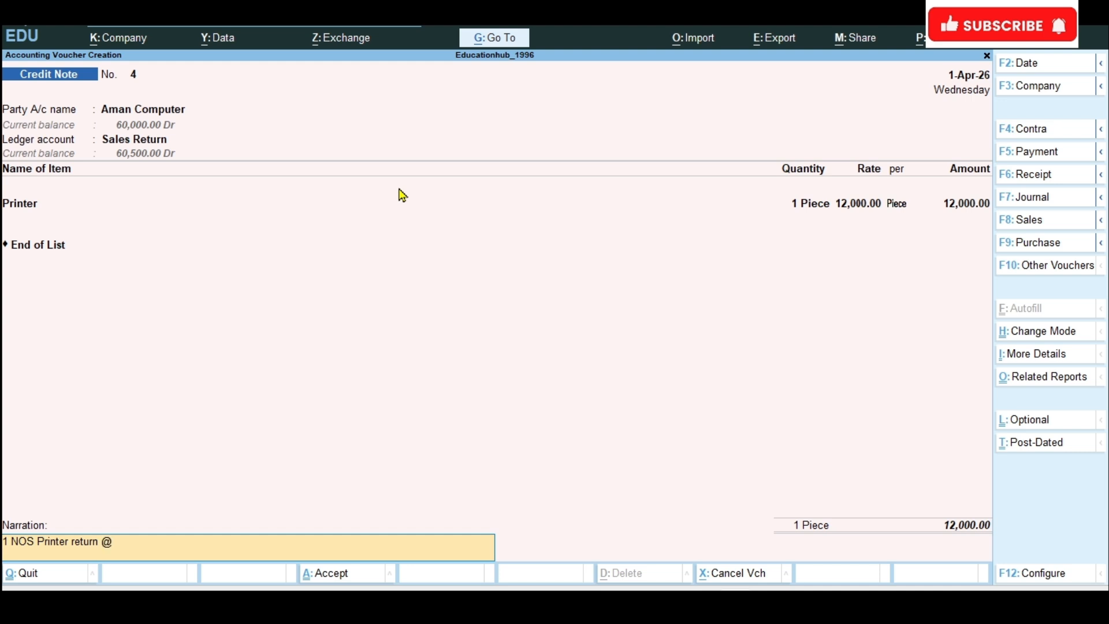
text(1*12000)
key(Return)
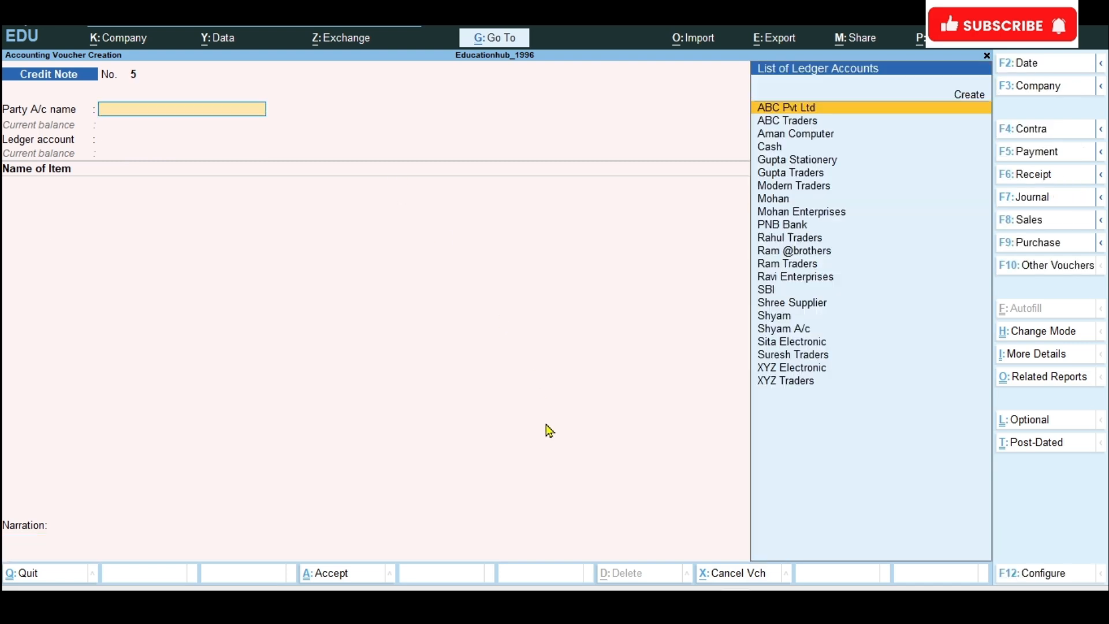
Step: Check the exercise list, start a new sales voucher and create its party ledger Pooja Infotech under Sundry Debtors with bill-by-bill balances
click(664, 604)
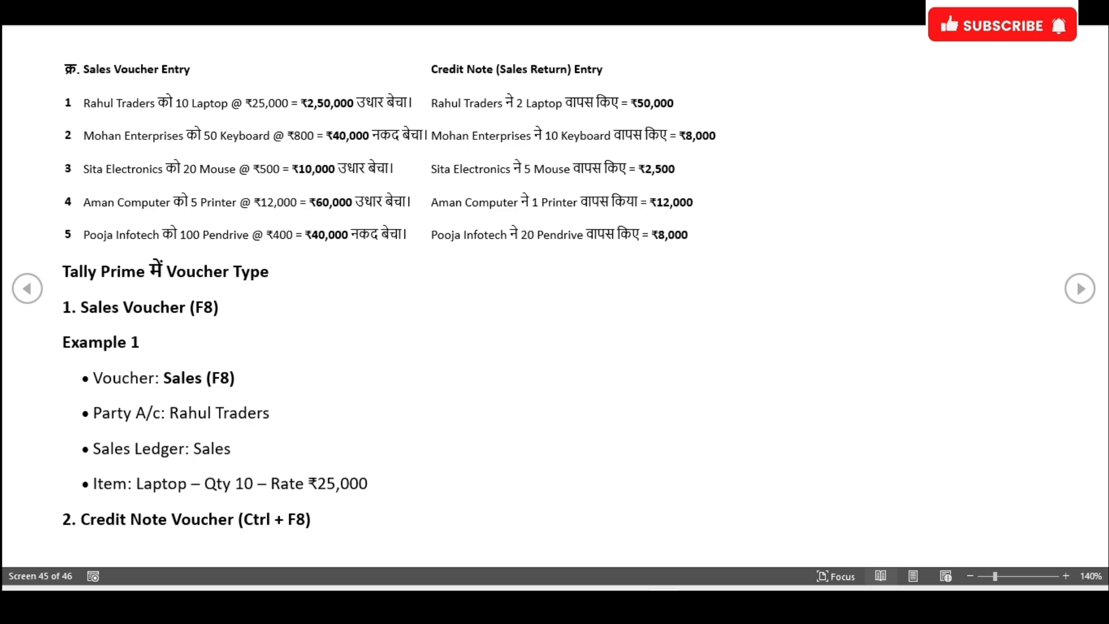
key(alt+Tab)
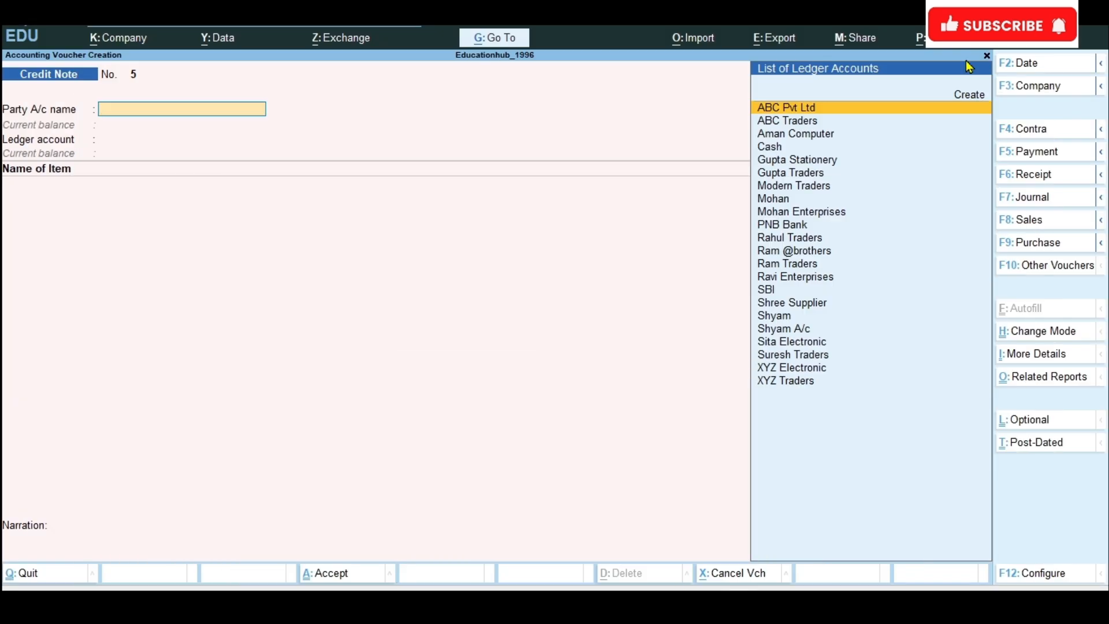
click(1058, 224)
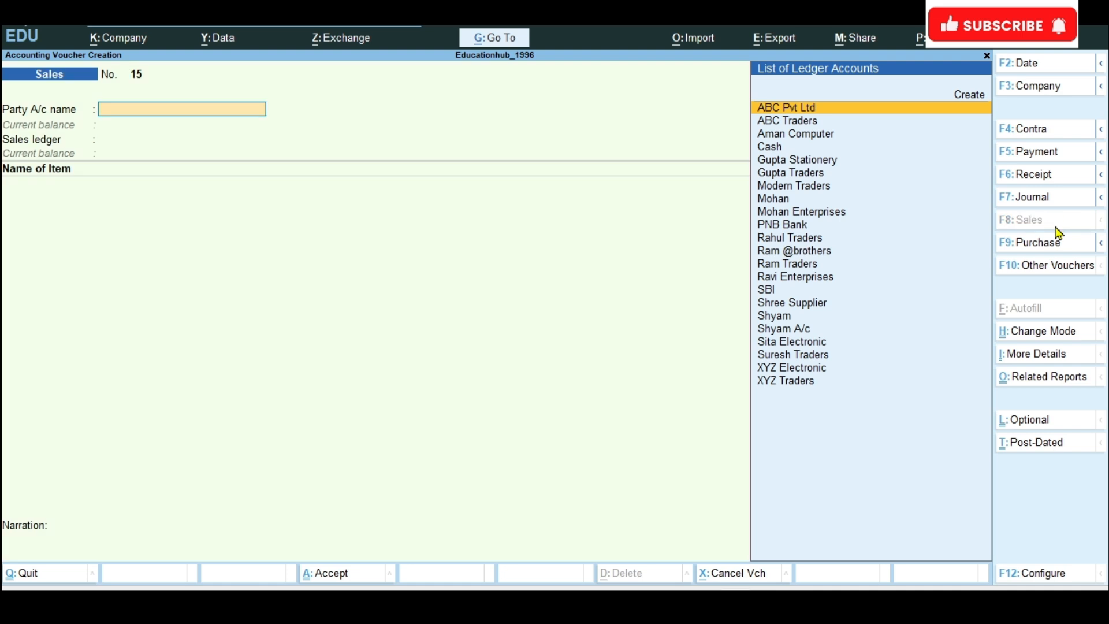
click(973, 95)
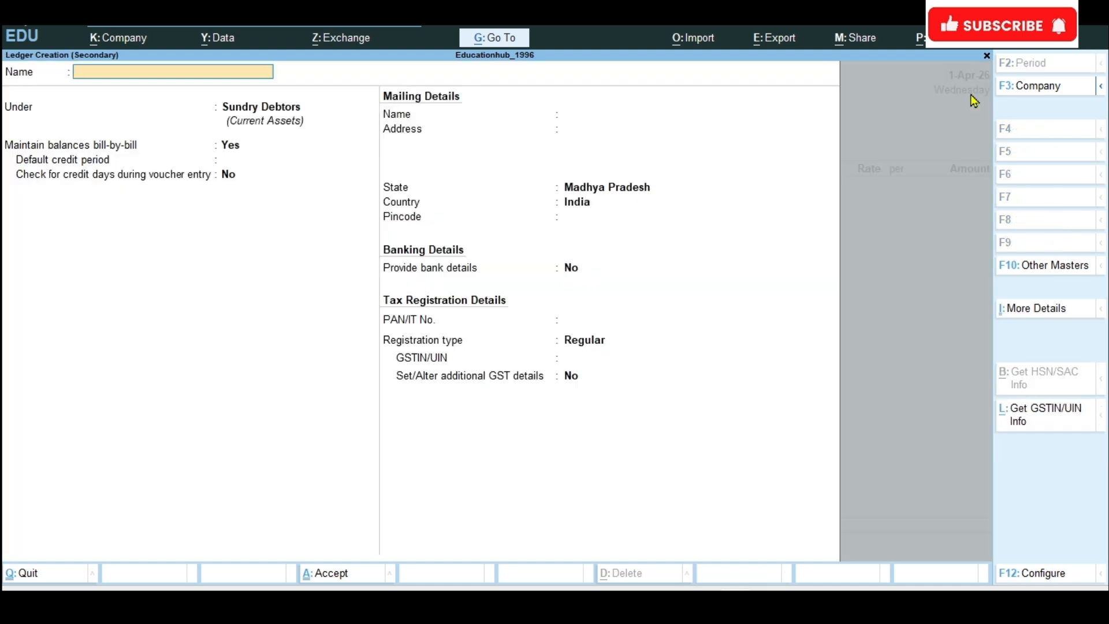
text(Pooja Infotech)
key(Return)
key(Return)
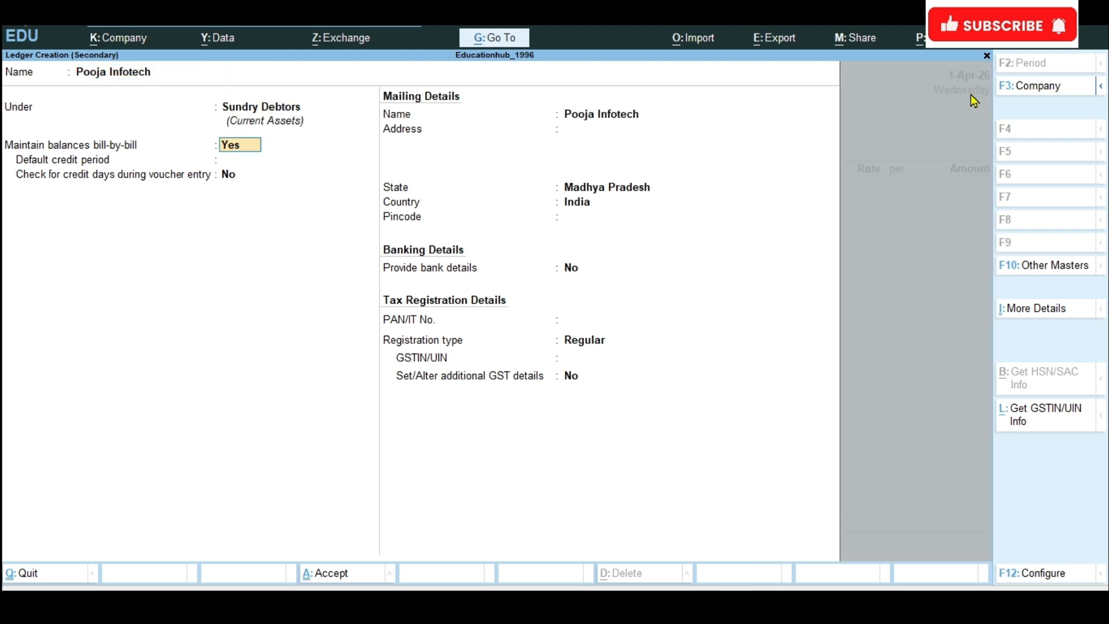
key(ctrl+a)
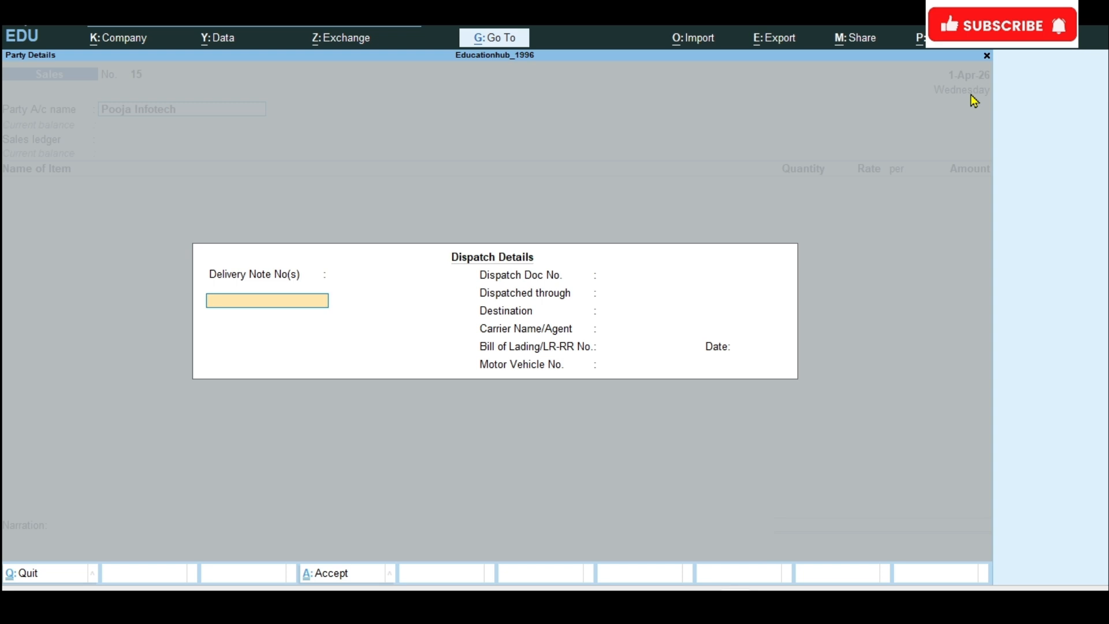
Step: Accept Pooja Infotech's blank dispatch details and default party details, and set the sales ledger to Sales A/c
key(ctrl+a)
key(ctrl+a)
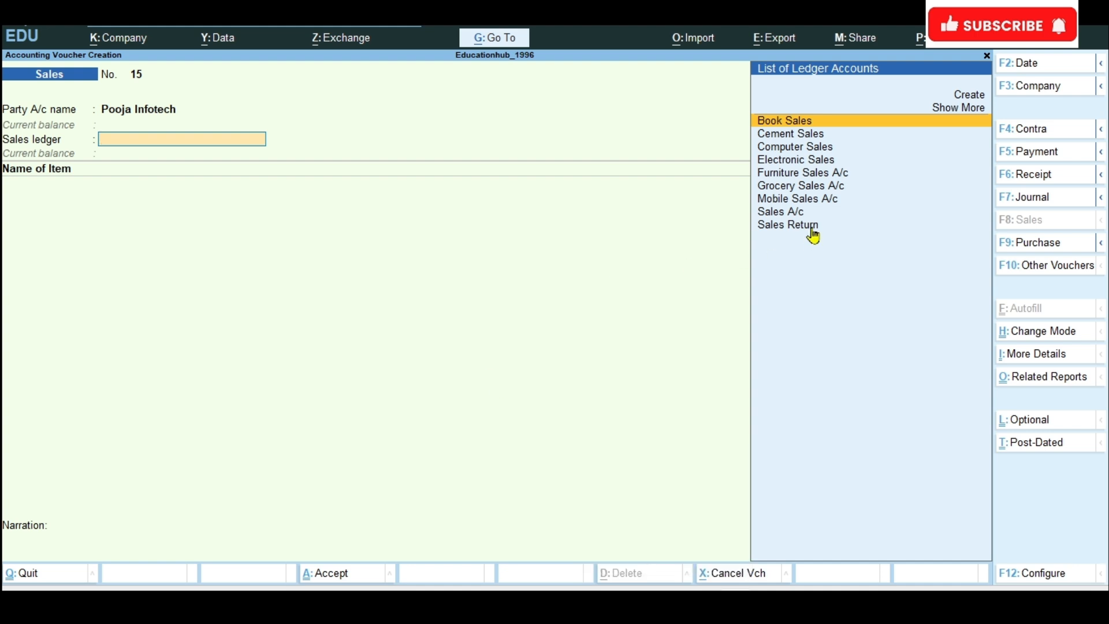
click(795, 213)
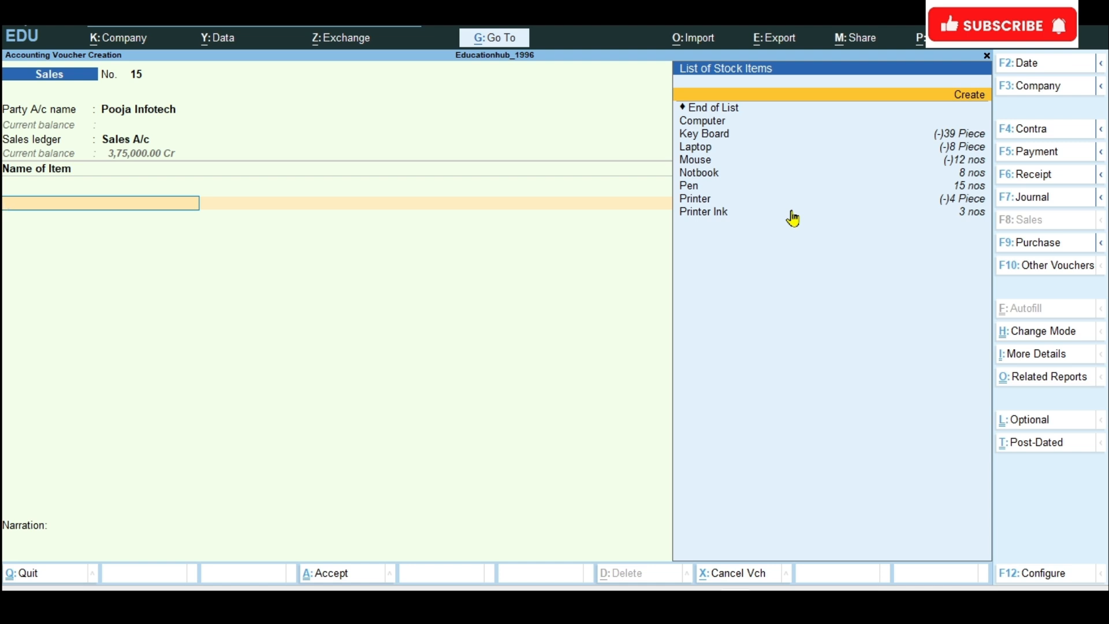
Step: Create the stock item Pendrive under Primary with nos as its unit and save it into the voucher's item line
key(Return)
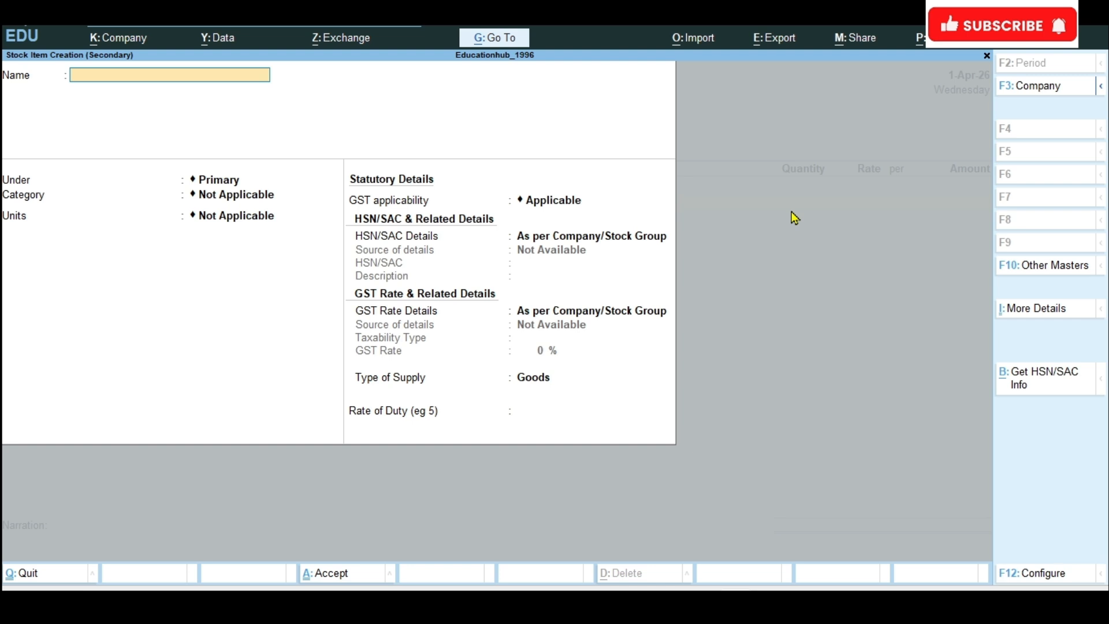
text(Pendrive)
key(Return)
key(Return)
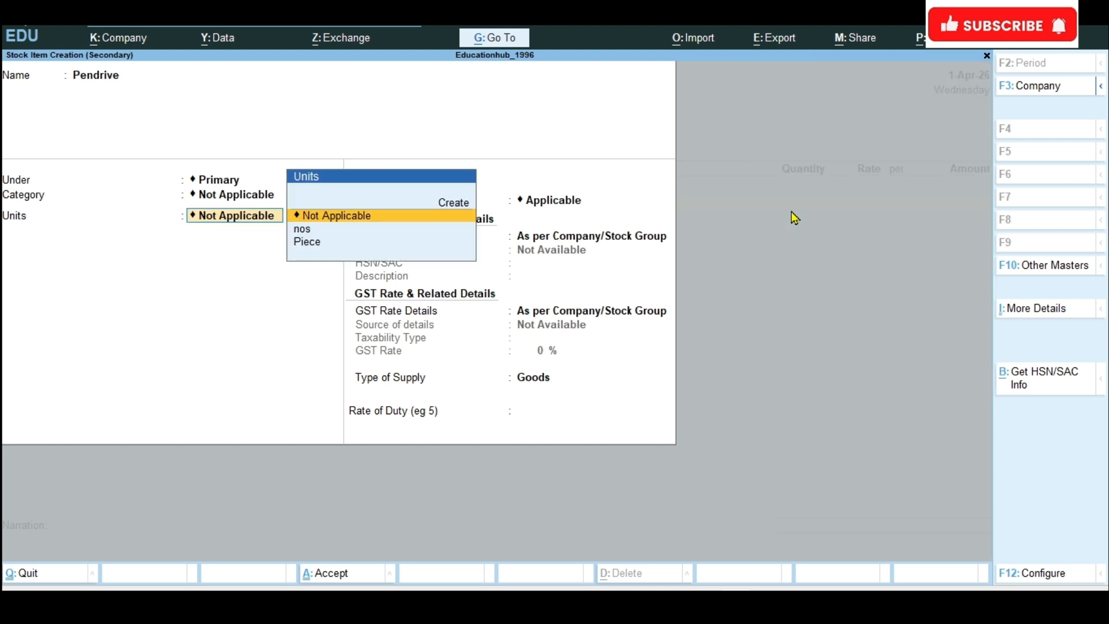
key(Down)
key(Down)
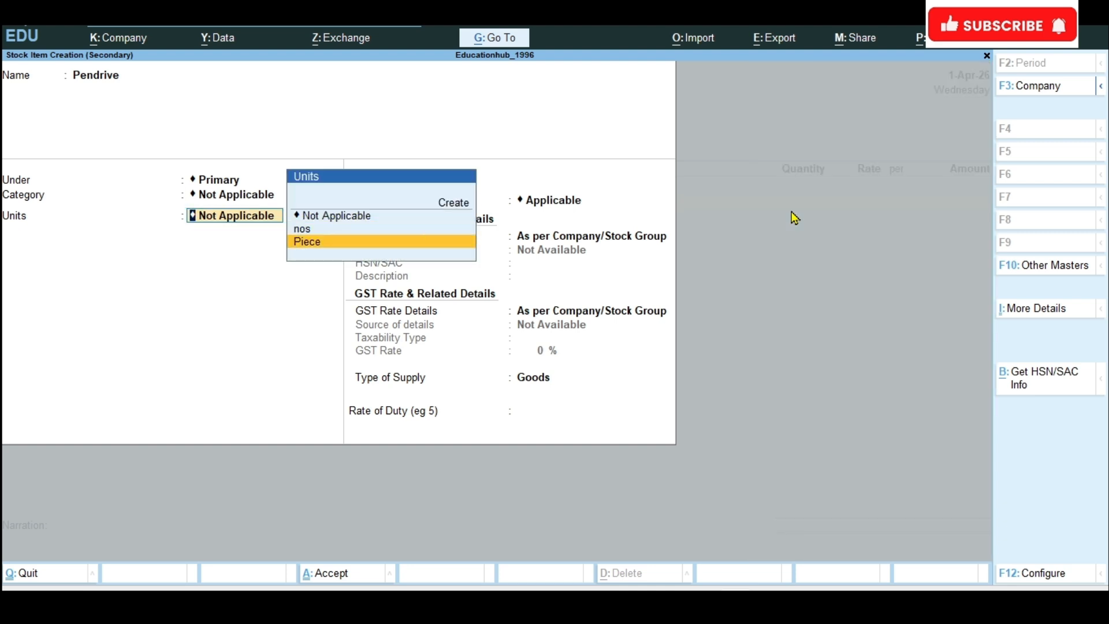
key(Up)
key(Return)
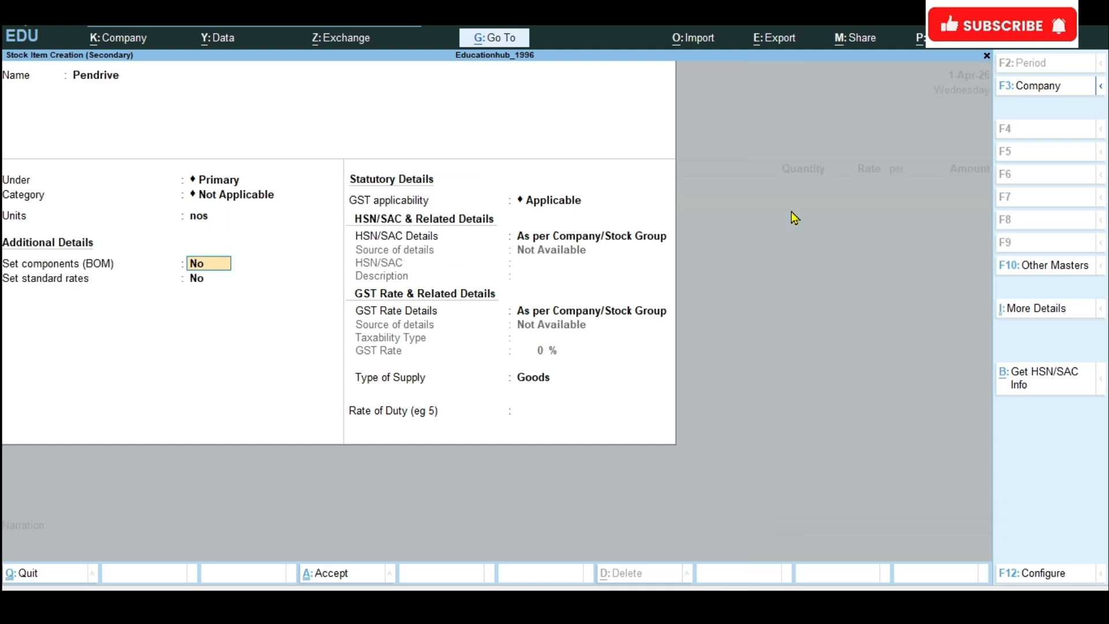
key(ctrl+a)
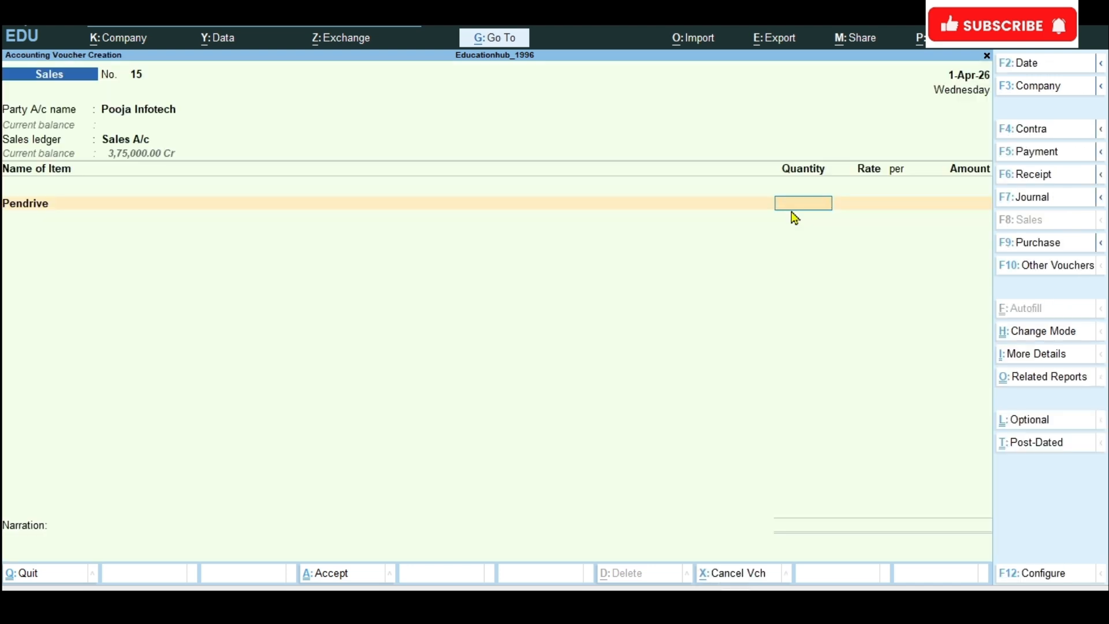
Step: Set the Pendrive line to a quantity of 100 nos at a rate of 400 per nos, checking the exercise list
text(100)
click(665, 596)
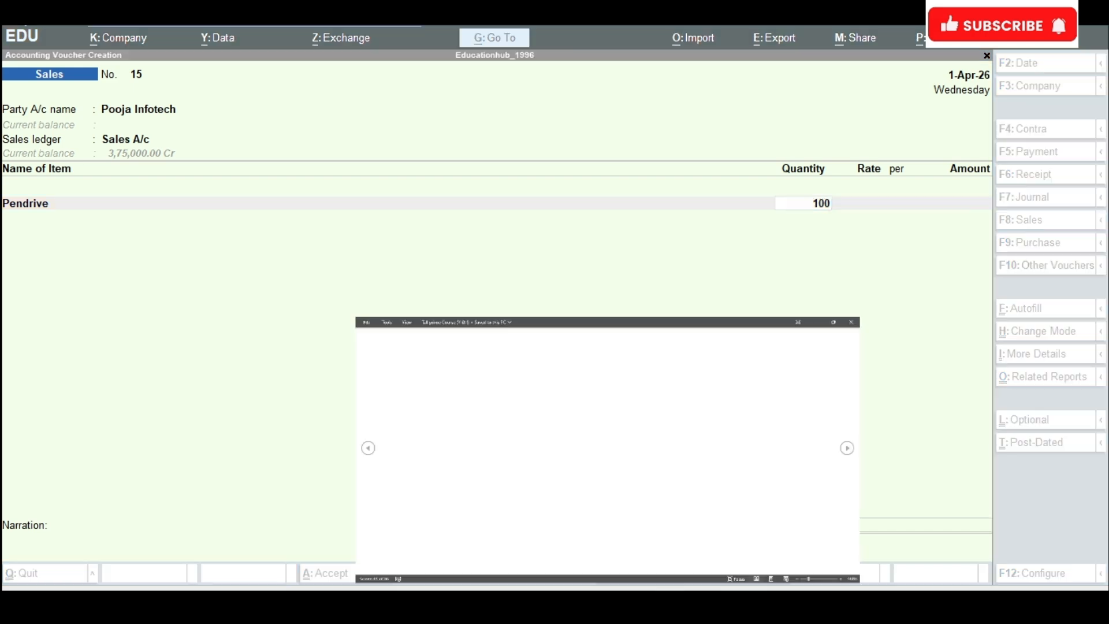
key(alt+Tab)
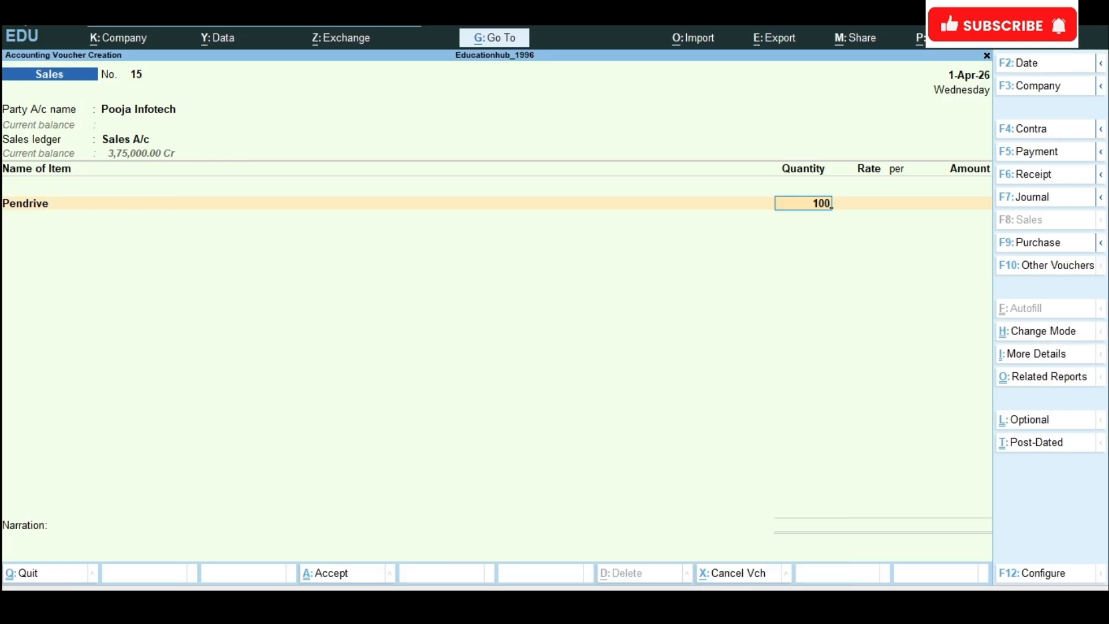
key(Return)
key(Return)
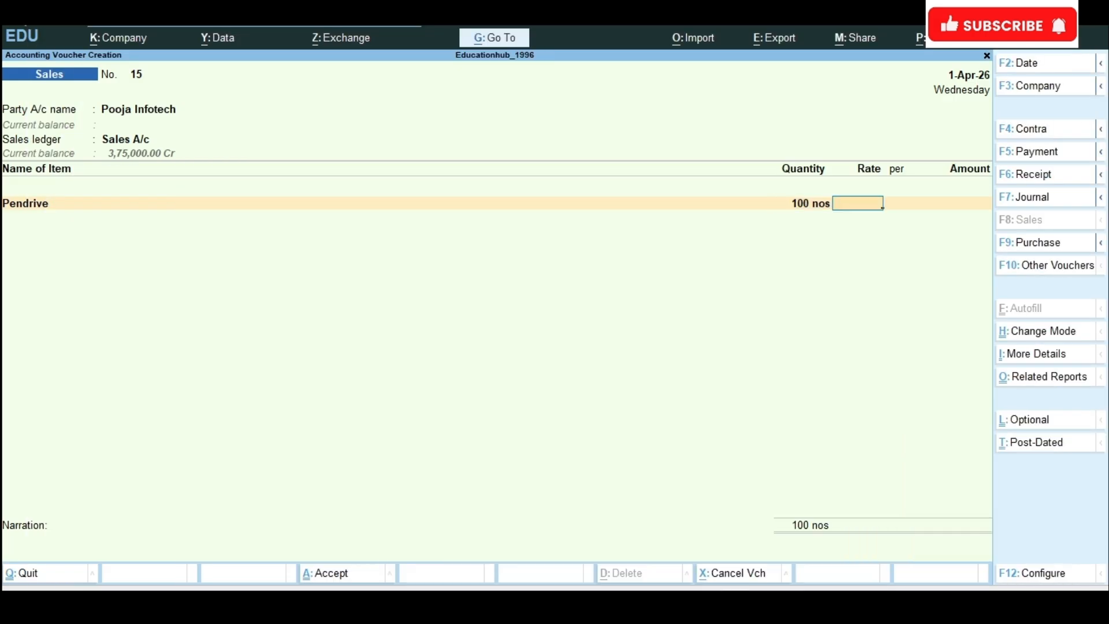
text(400)
key(Return)
key(Return)
key(Return)
Step: End the sales voucher's item list and accept Pooja Infotech's bill-wise details as New Ref 15 without a due date
key(Return)
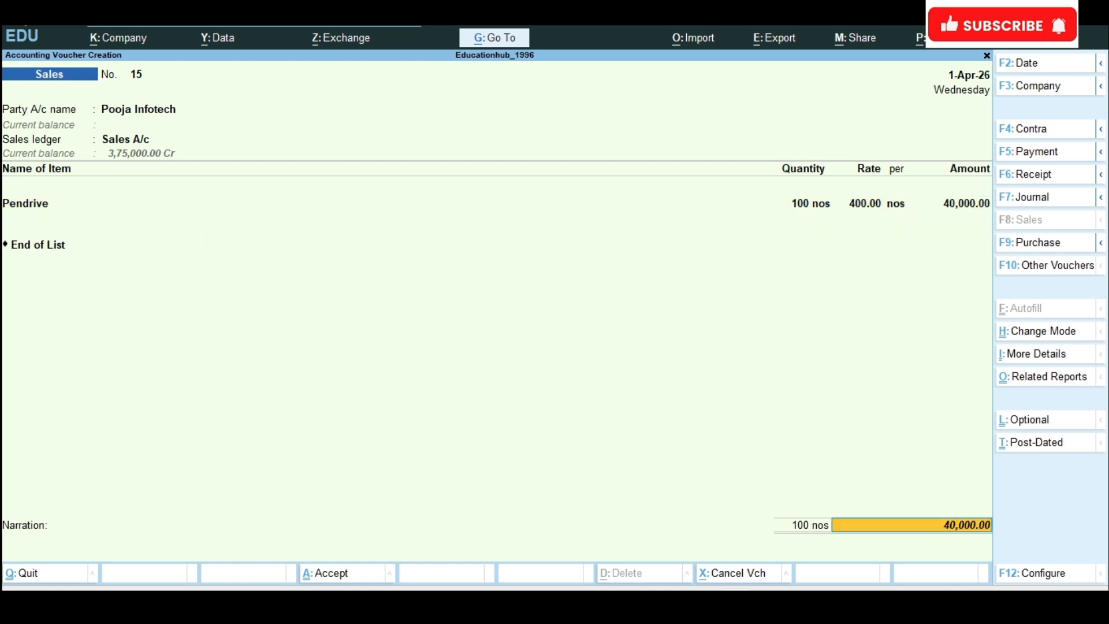
key(Return)
key(Return)
key(Return)
key(Return)
key(Return)
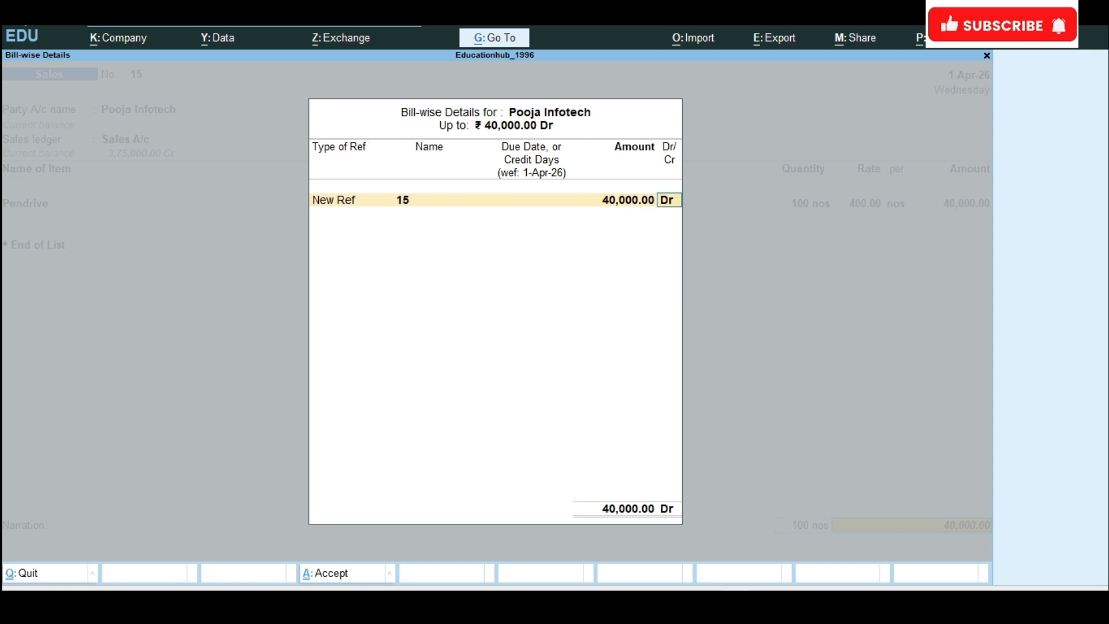
key(Return)
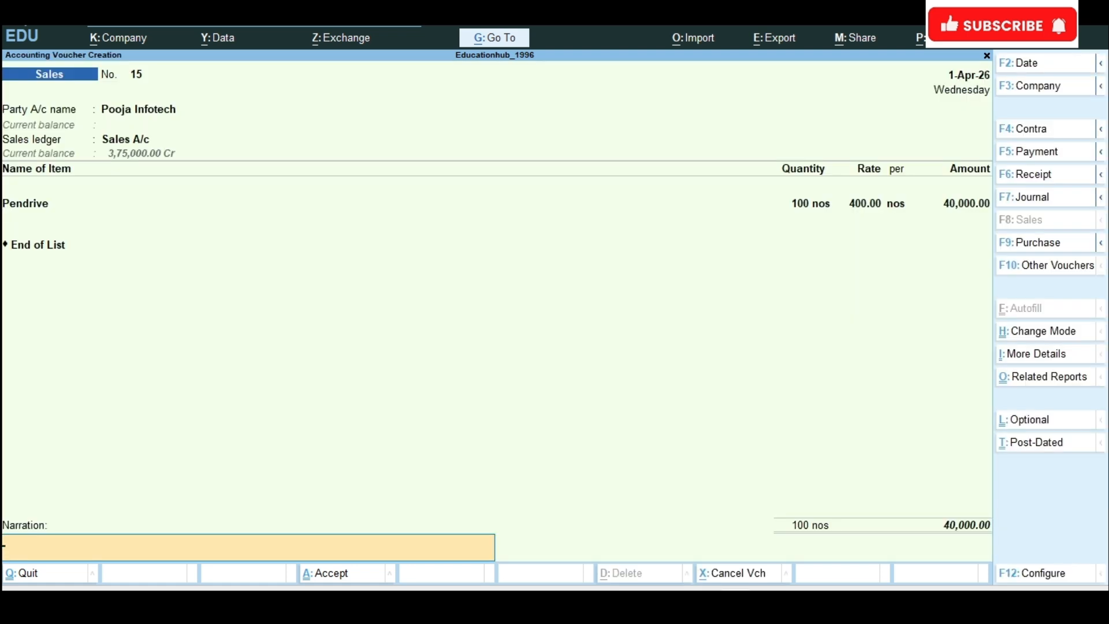
text(Pendrived)
key(BackSpace)
text(sales @100)
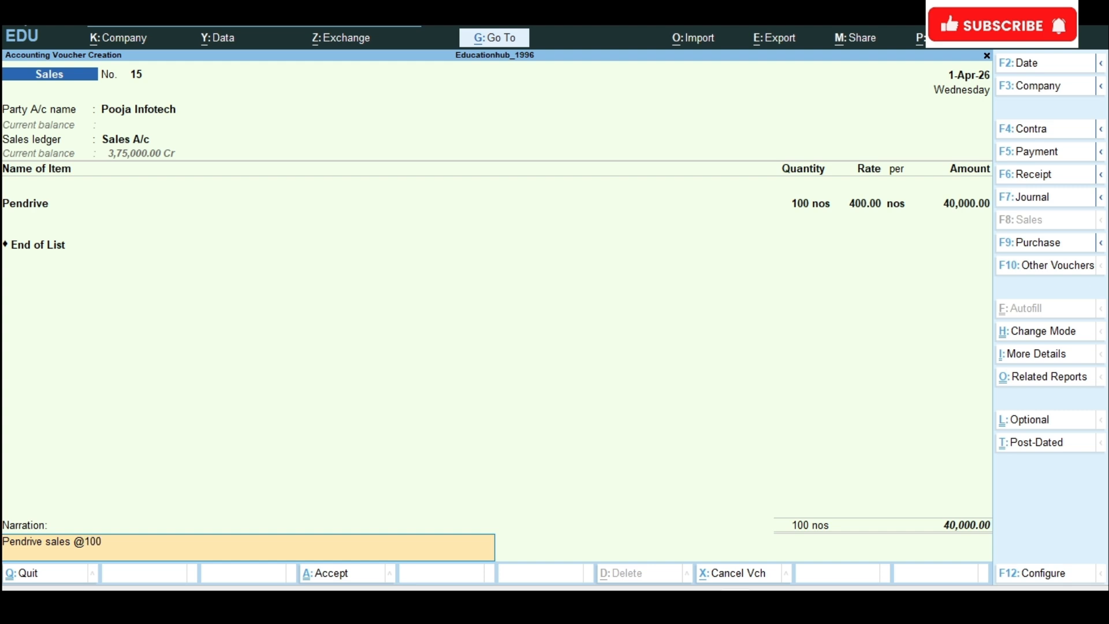
text(*400)
key(Return)
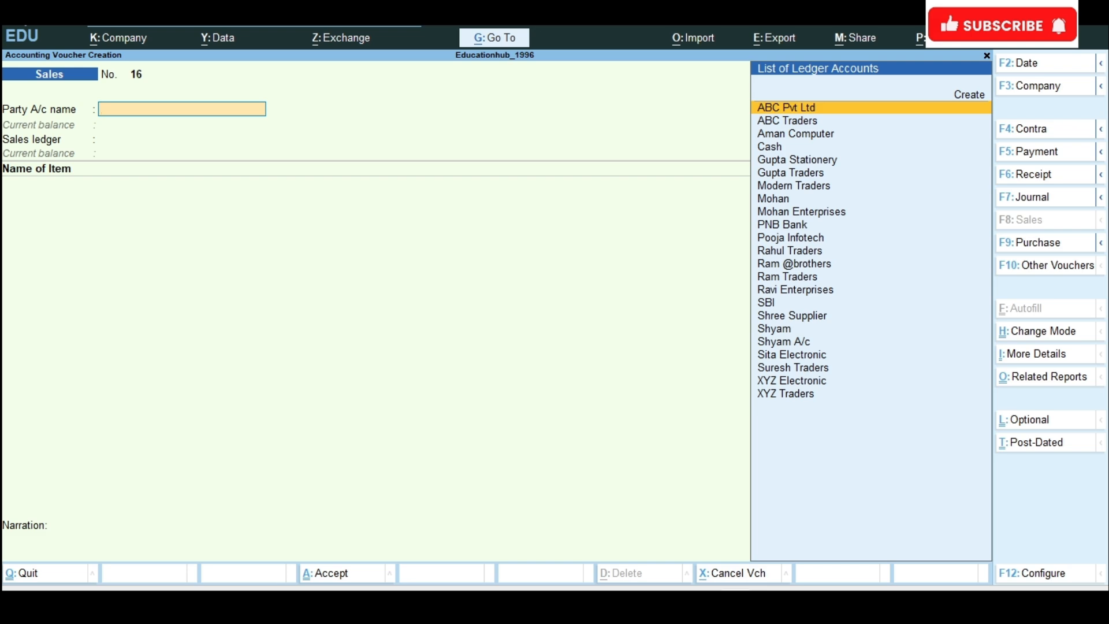
Step: Start a credit note for Pooja Infotech after checking the exercise list, accepting the default dispatch and party details
key(alt+Tab)
click(1052, 267)
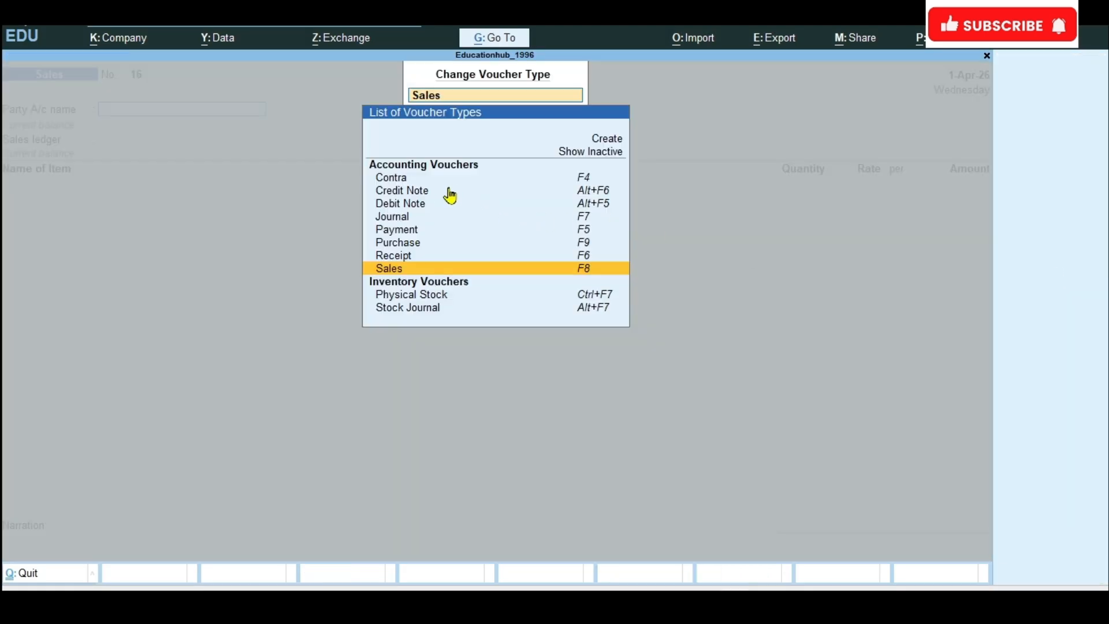
click(426, 196)
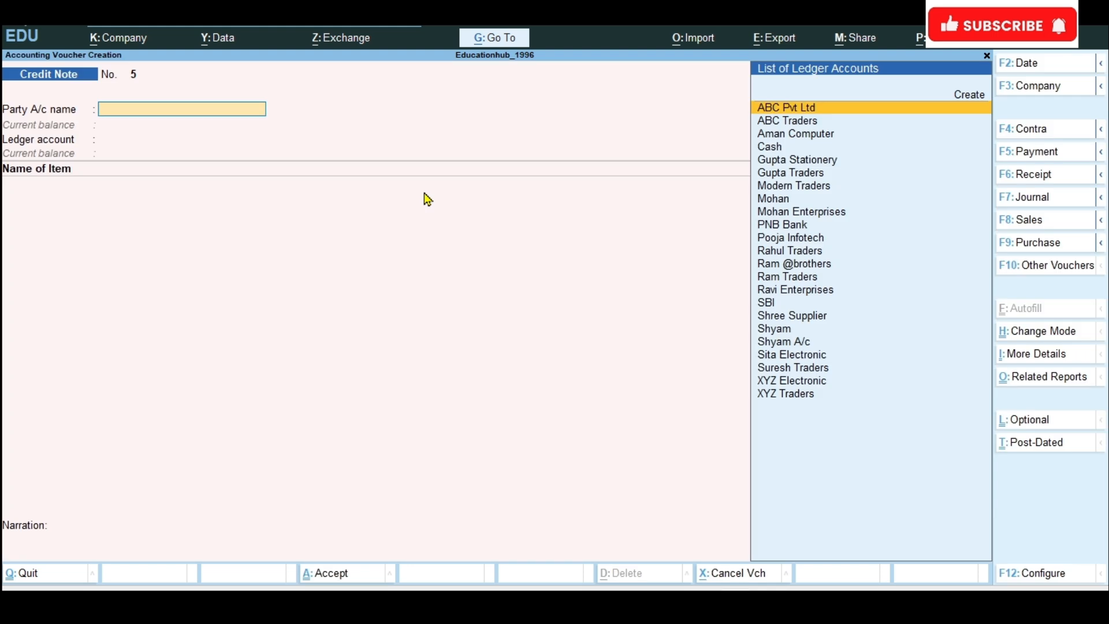
text(Poo)
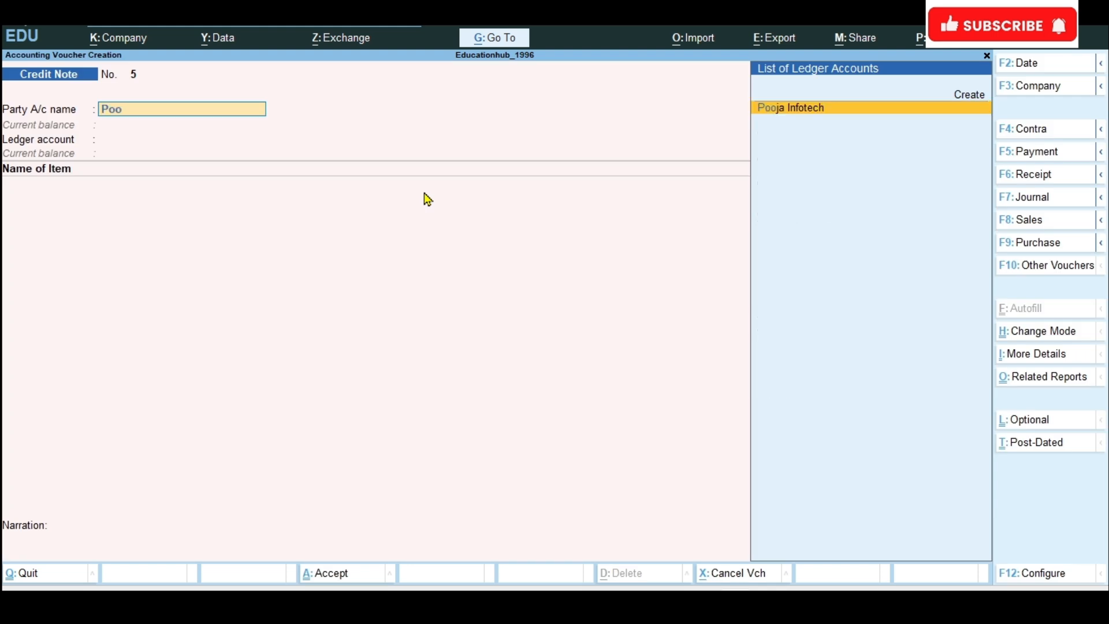
key(Return)
key(ctrl+a)
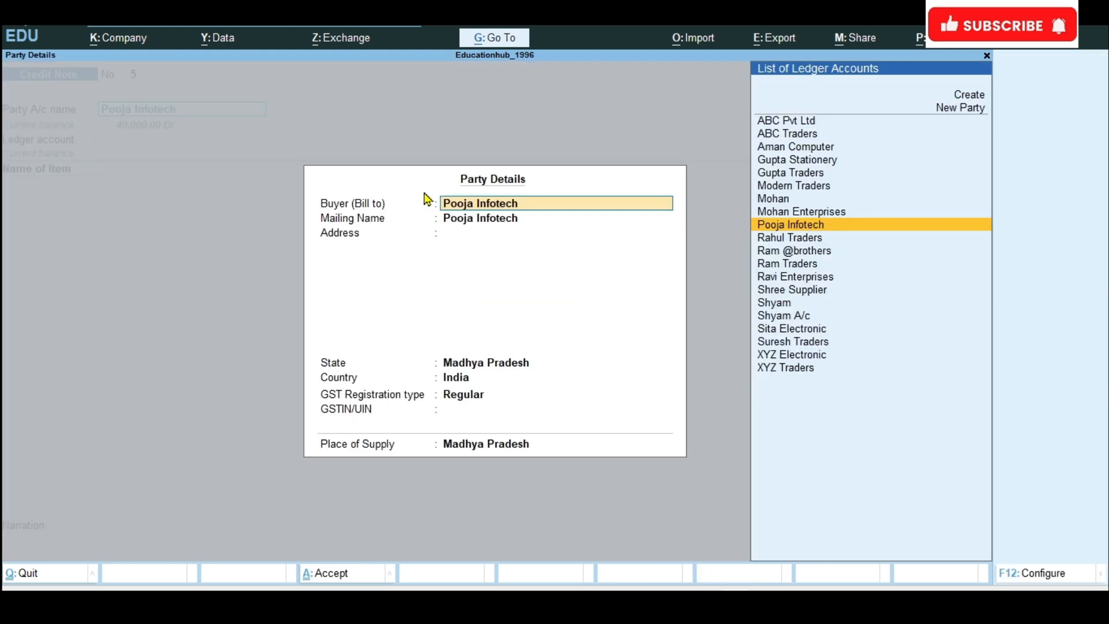
key(ctrl+a)
Step: Set the credit note's ledger account to Sales Return and choose Pendrive as its item
text(Sales)
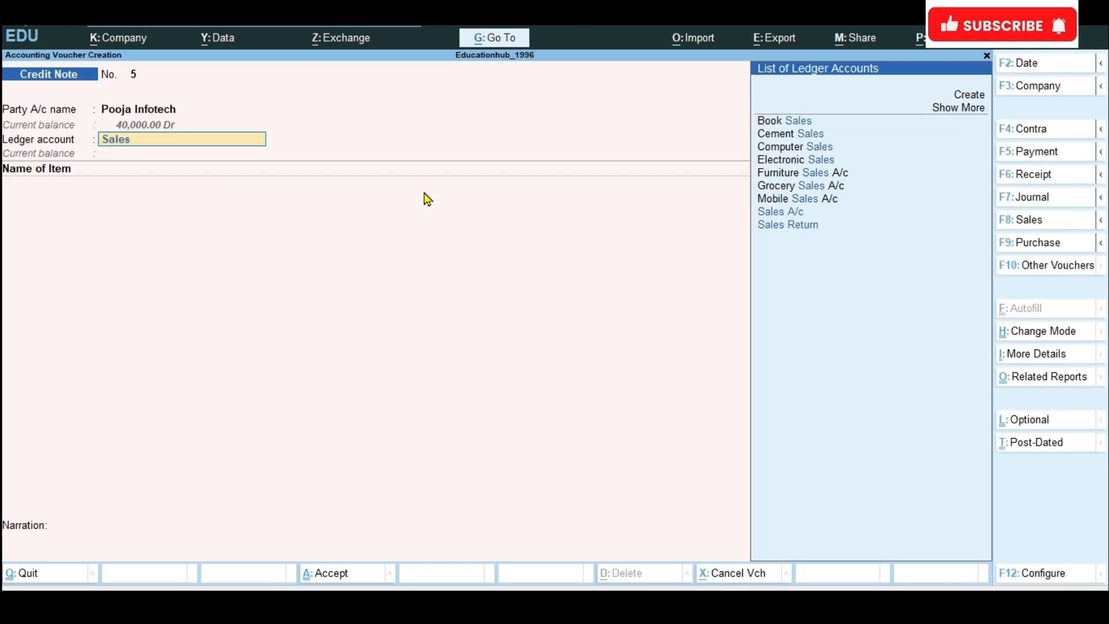
key(Down)
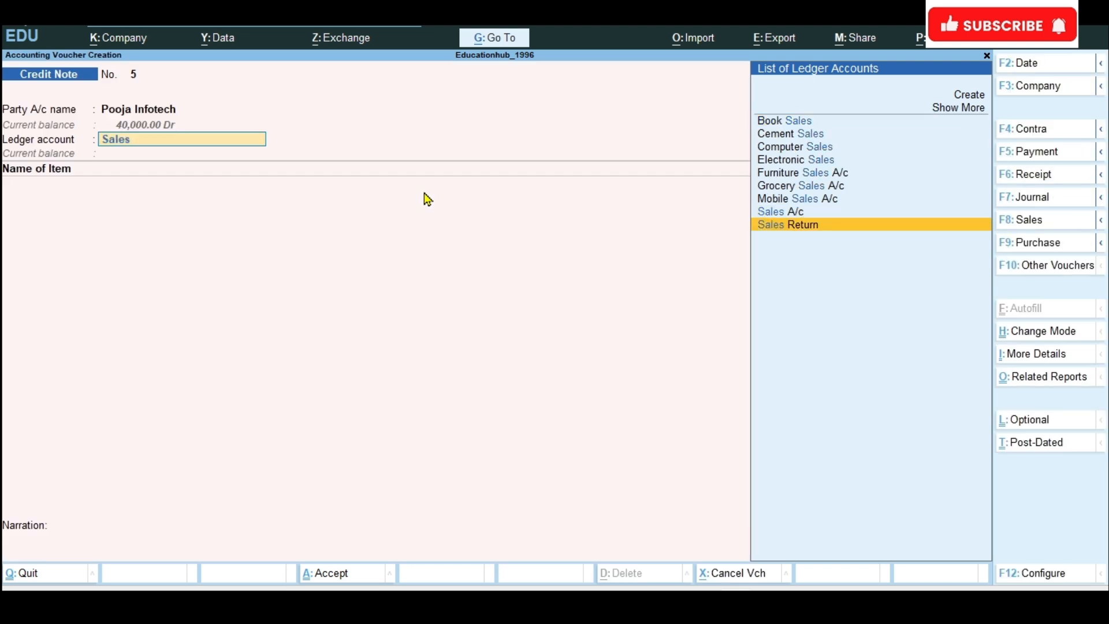
key(Return)
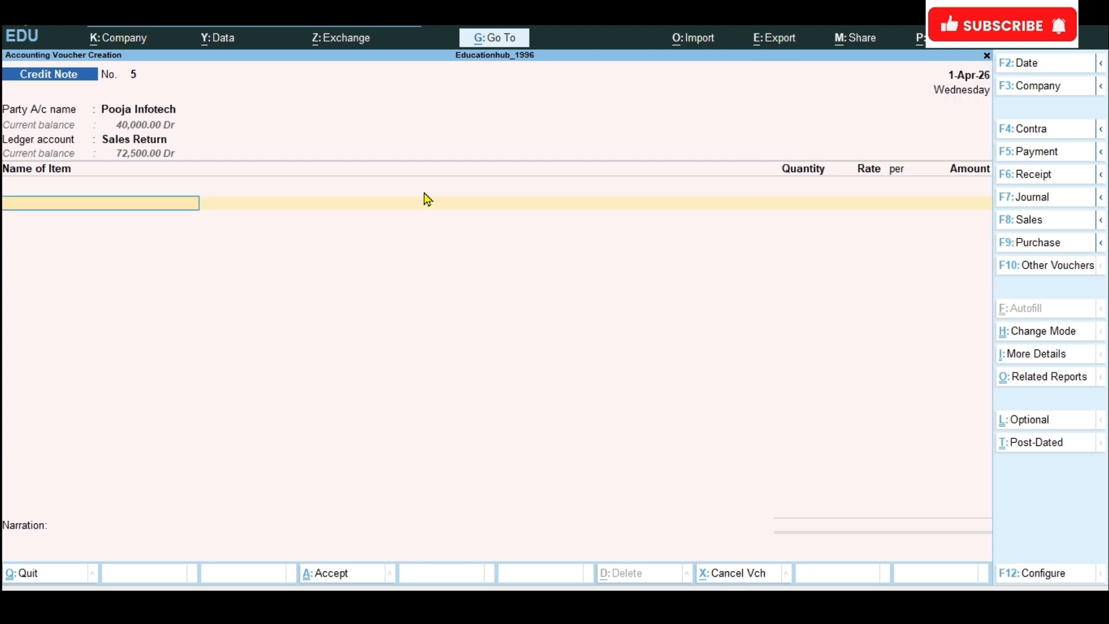
text(pen)
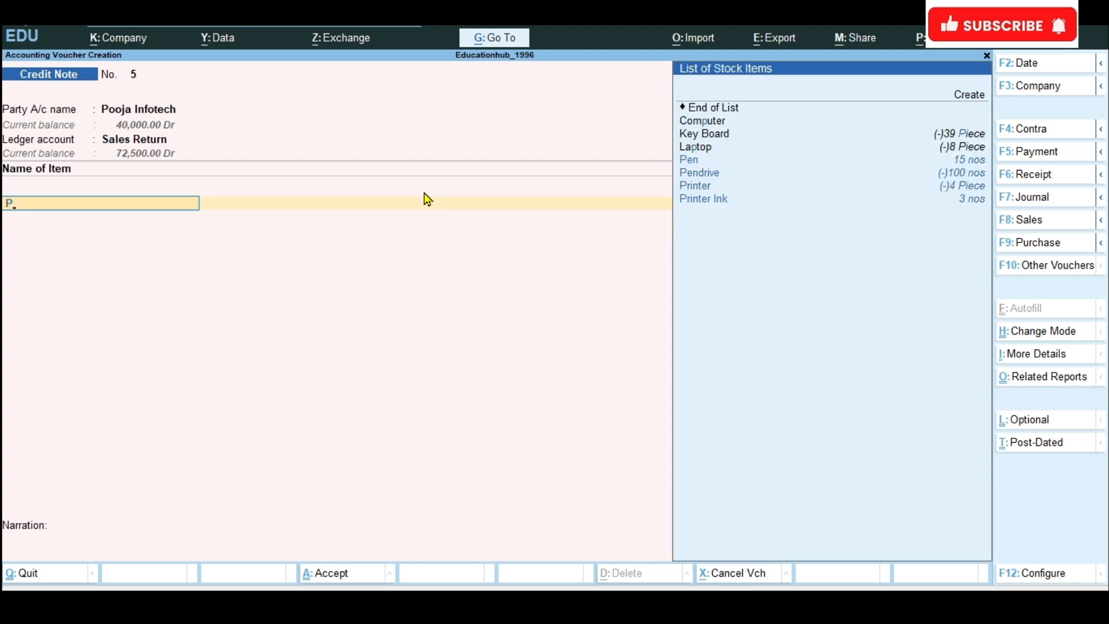
key(Down)
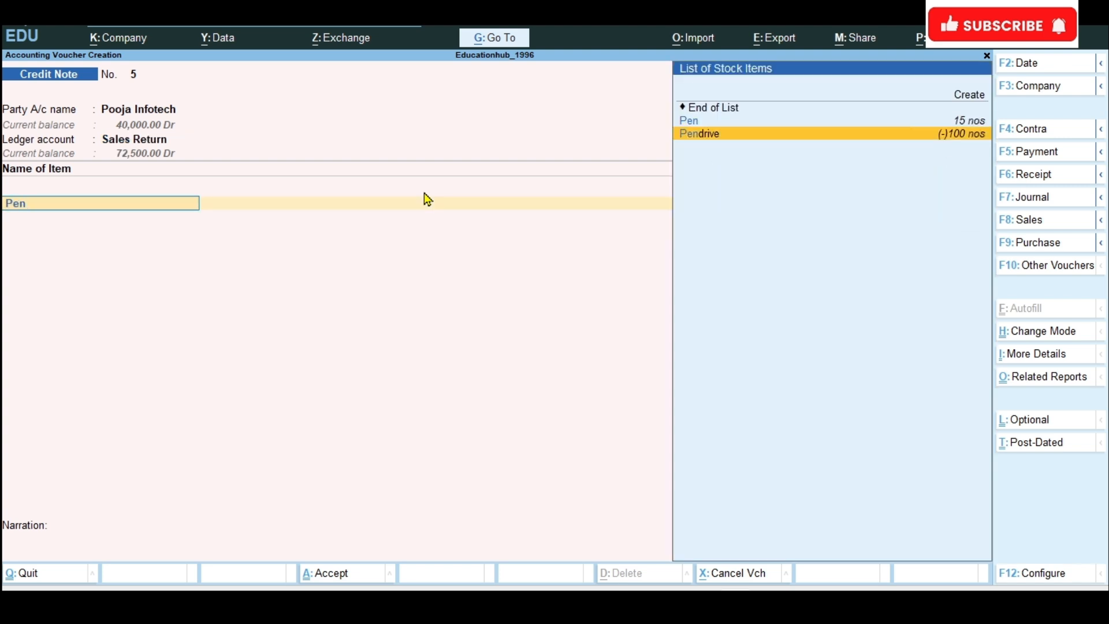
key(Return)
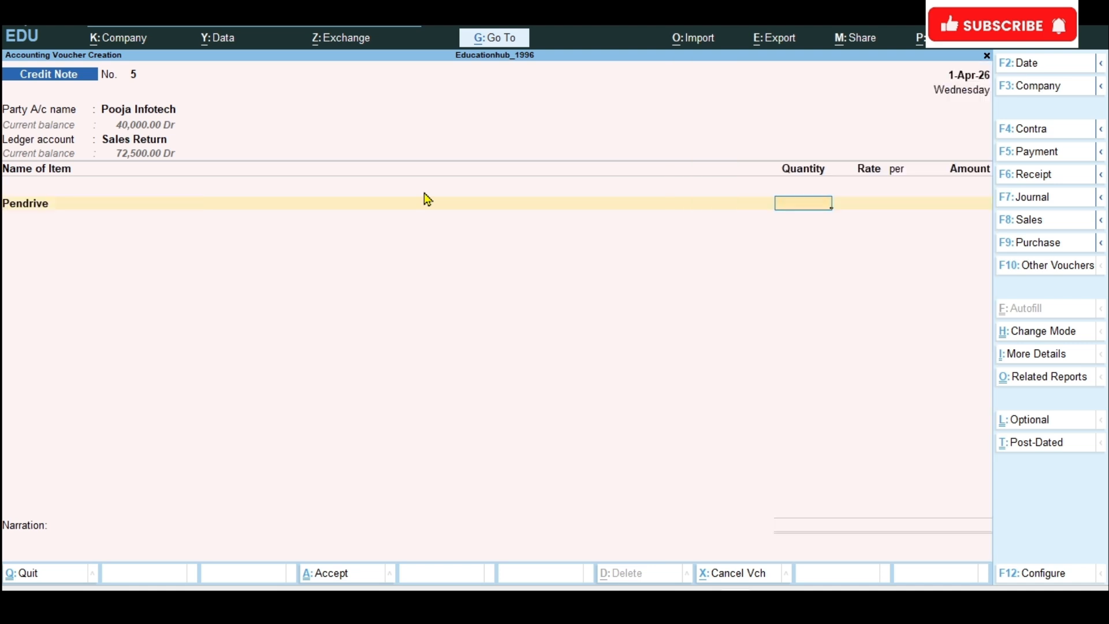
Step: Set the returned Pendrive line to a quantity of 20 nos at a rate of 400 per nos
text(20)
key(Return)
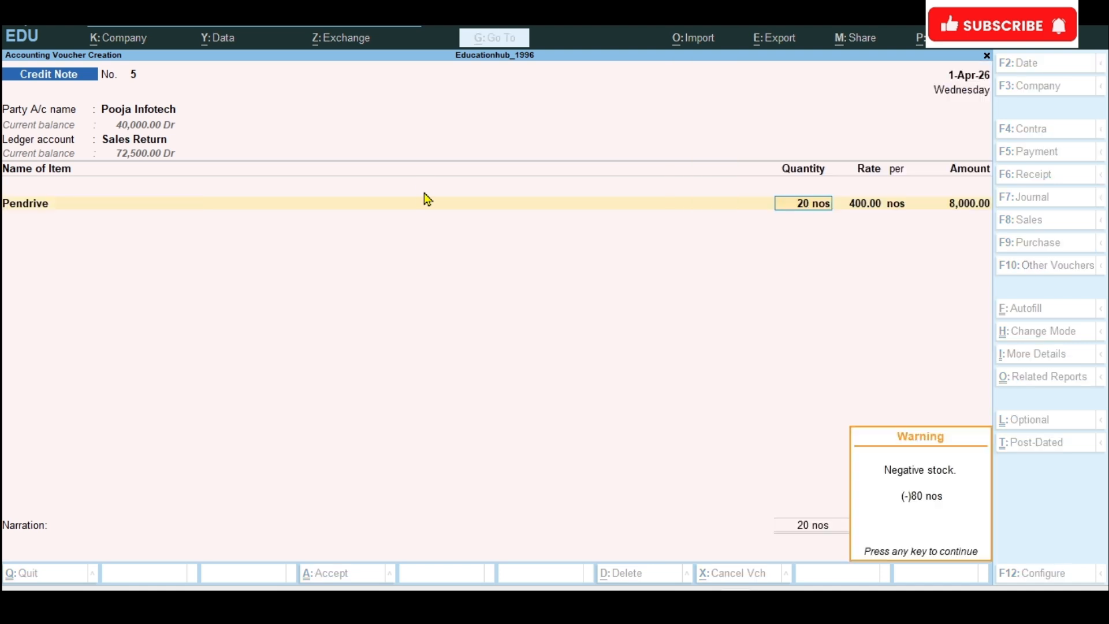
key(Return)
key(Return)
key(Return)
key(Return)
key(Return)
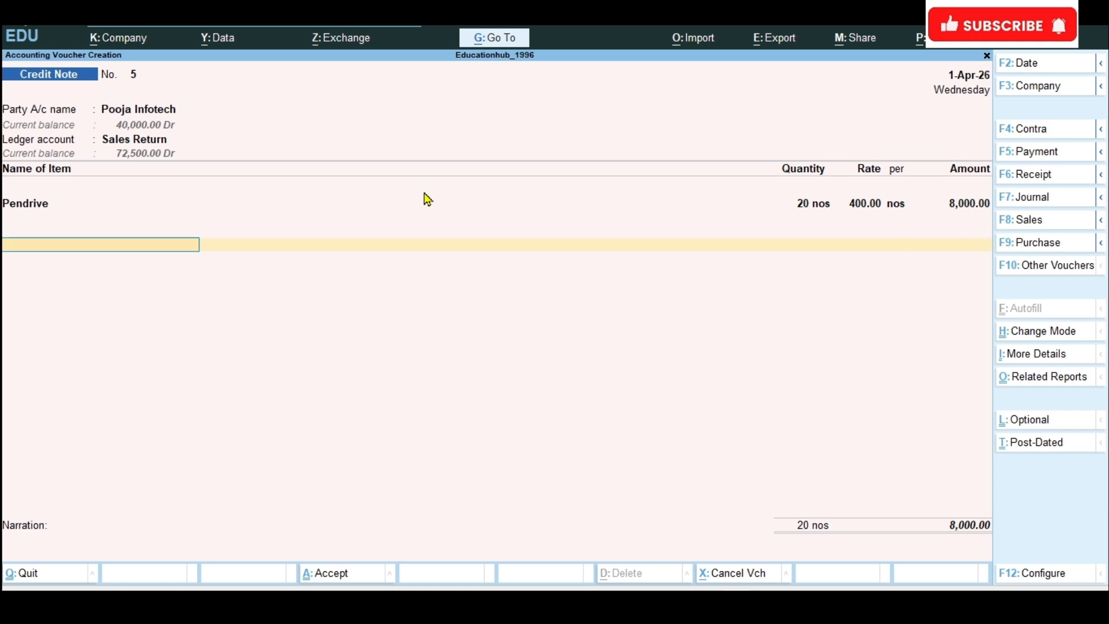
Step: End the credit note's item list and allocate the 8,000 bill-wise to Agst Ref 15
key(Return)
key(Return)
key(Return)
key(Return)
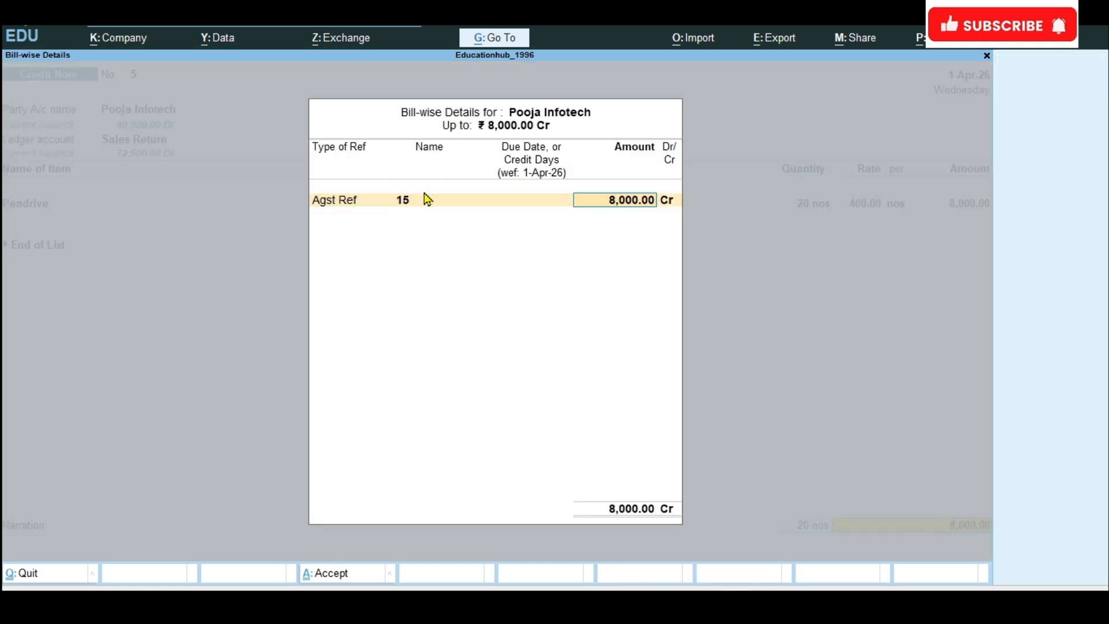
key(Return)
key(Return)
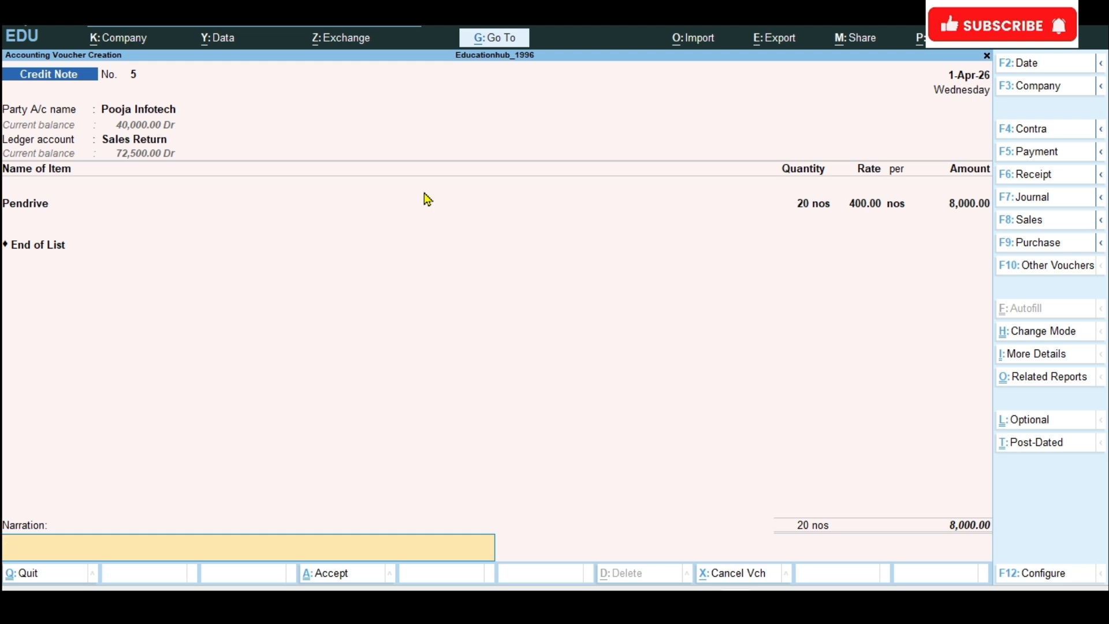
text(Pendrive return @20)
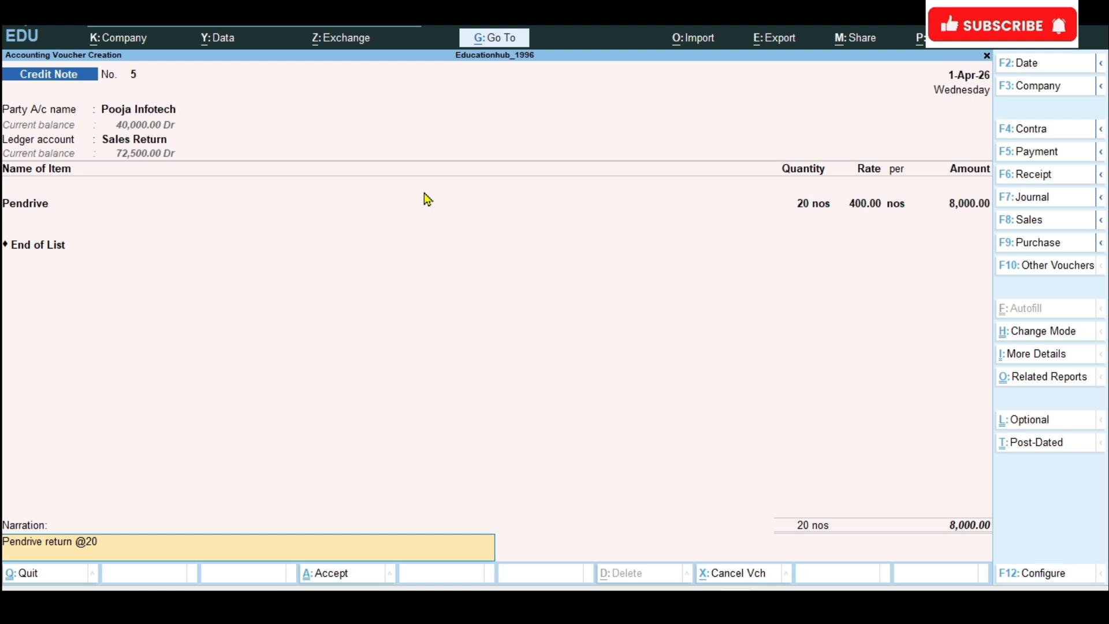
text(*400)
key(Return)
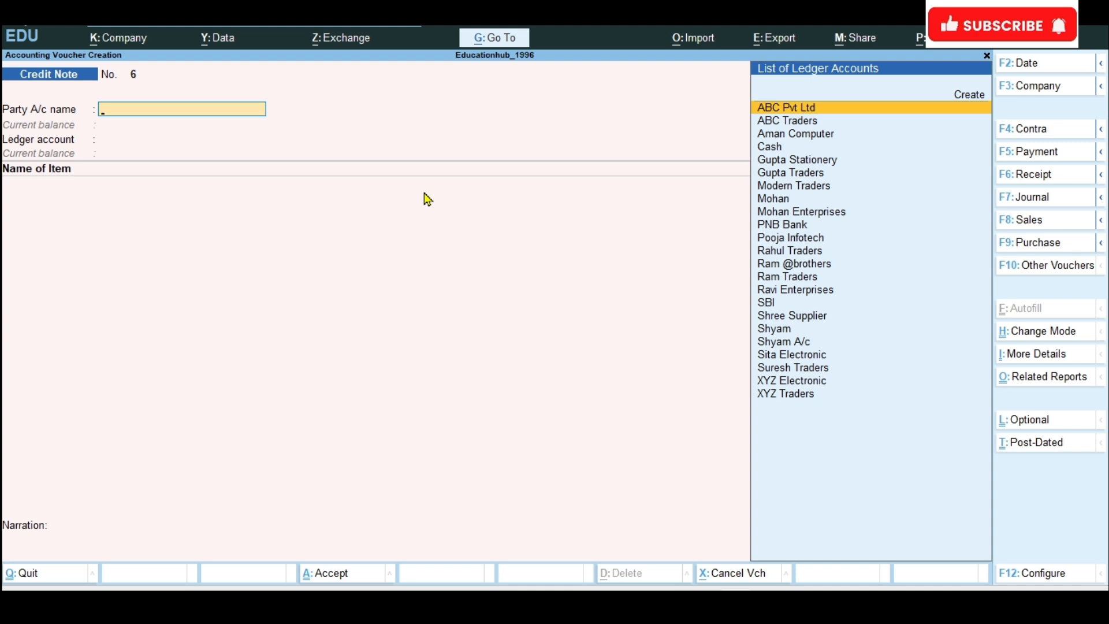
Step: Open the Day Book report and look through its vouchers down to the last purchase entry
click(493, 41)
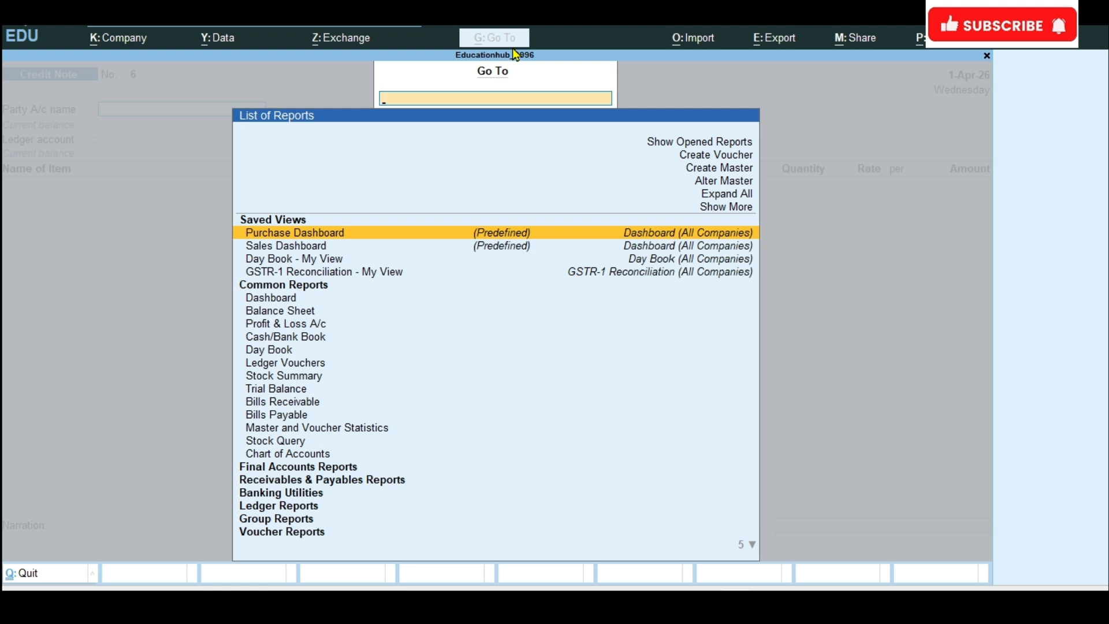
click(278, 353)
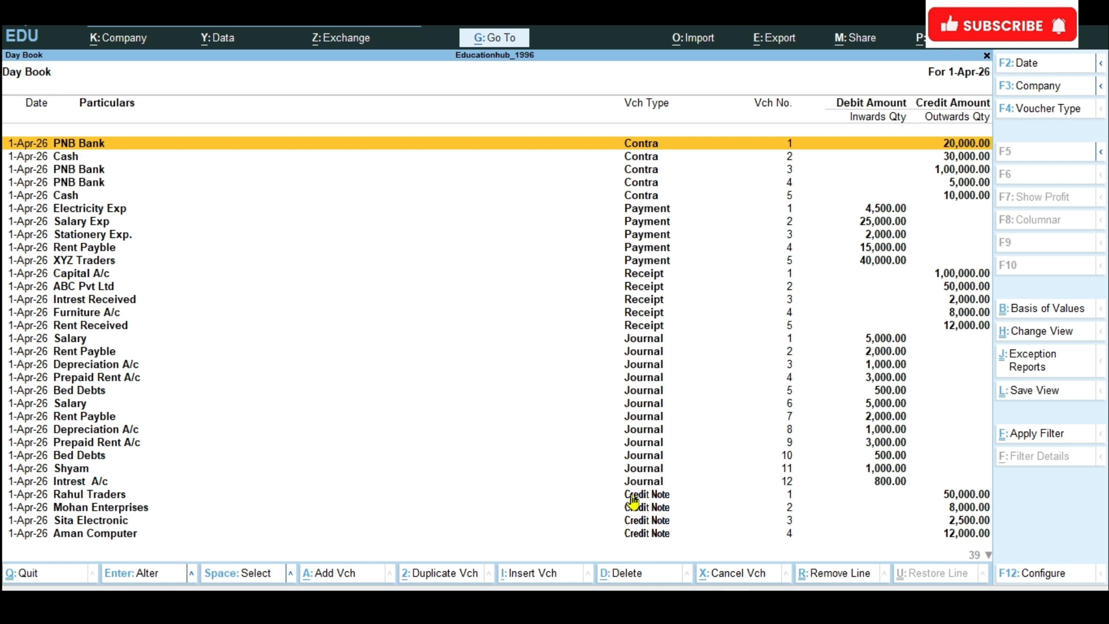
click(990, 556)
click(990, 556)
click(989, 556)
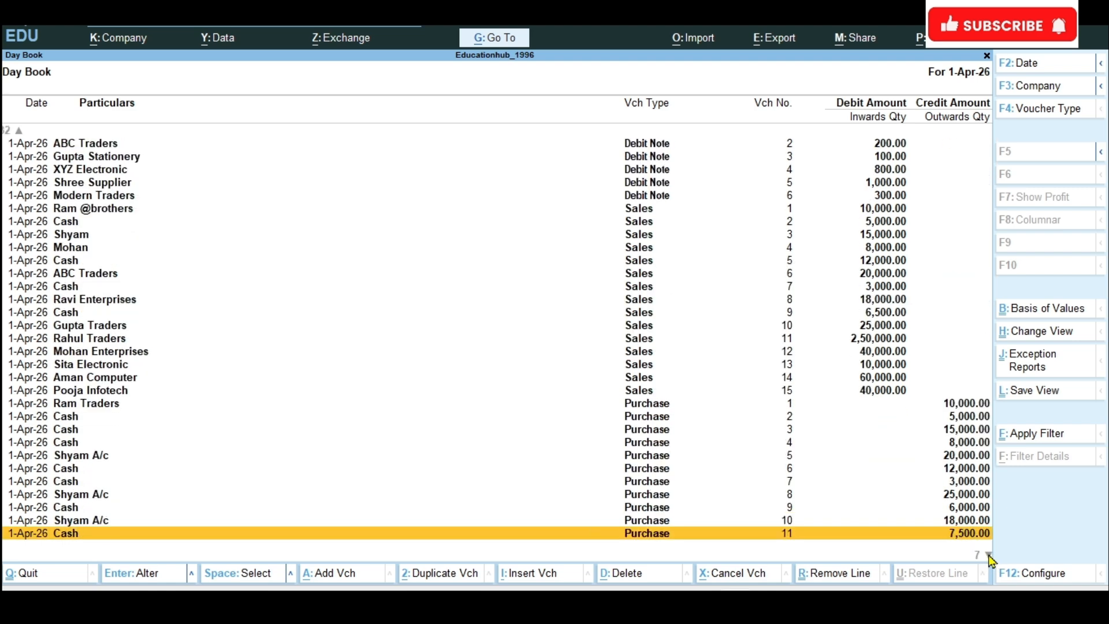
click(990, 556)
click(989, 556)
Step: View Modern Traders' purchase voucher 19 from the Day Book, accept it and return to the report
key(Return)
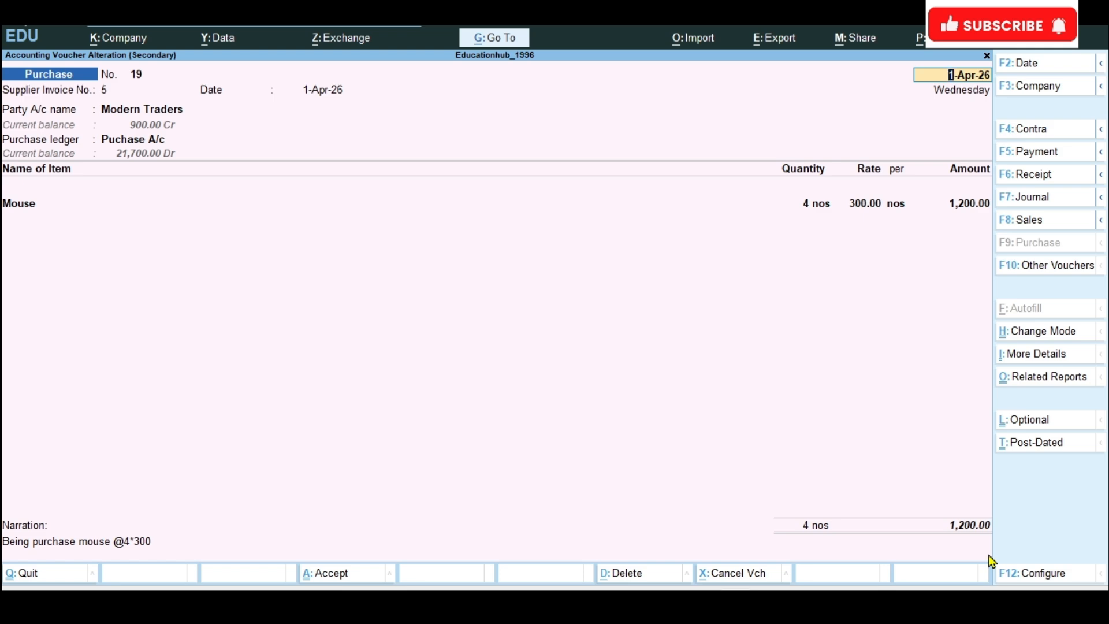
key(ctrl+End)
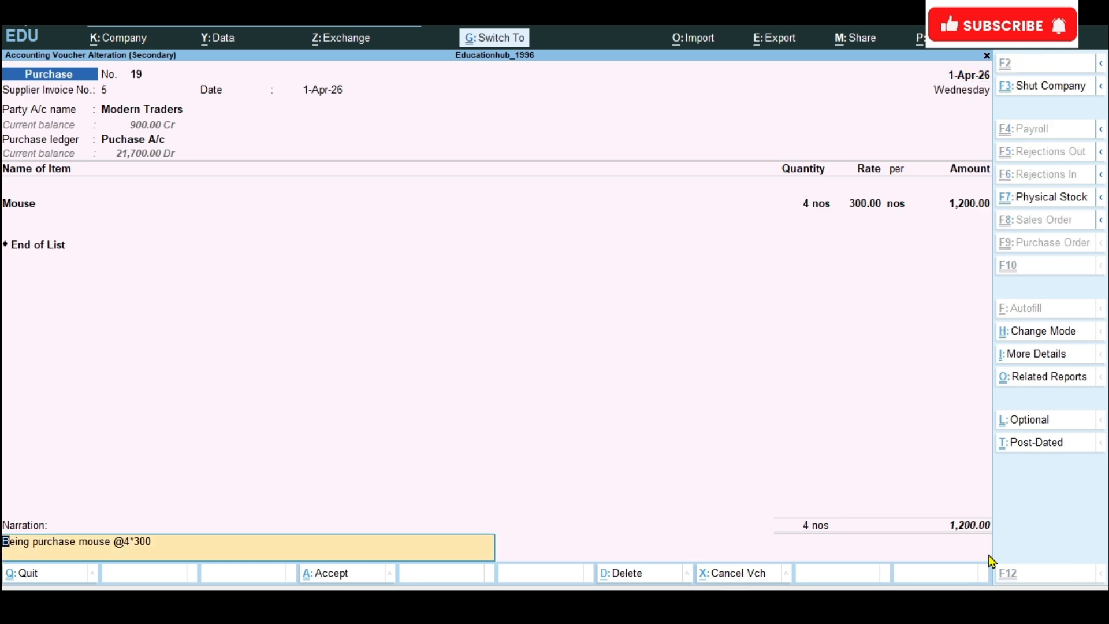
key(ctrl+a)
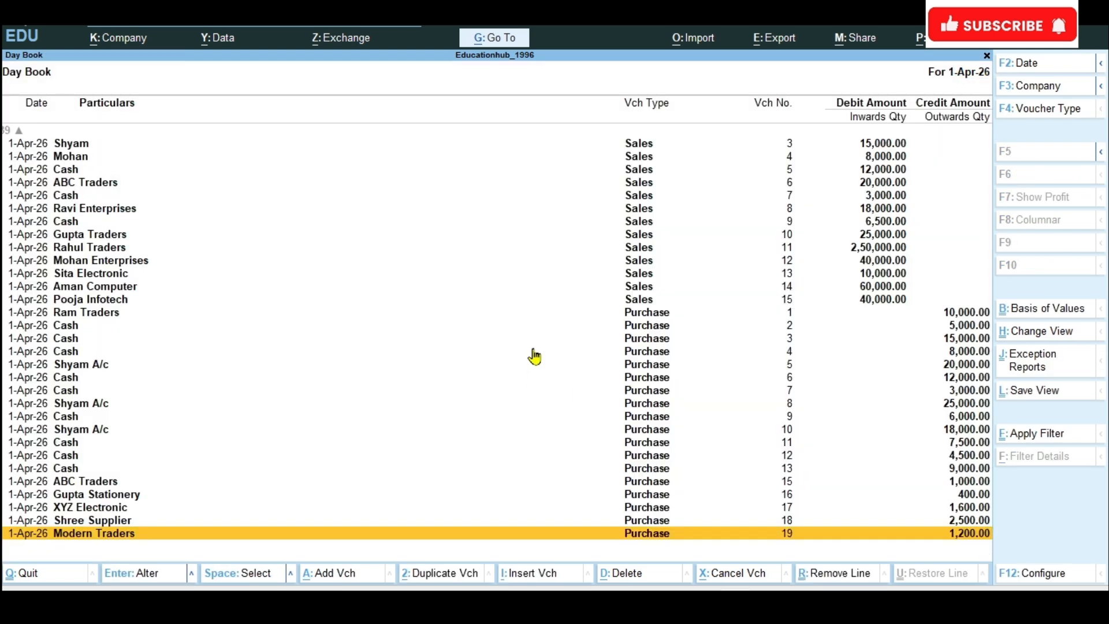
Step: Examine the Day Book's recorded sales vouchers and the matching credit notes for the exercise parties
key(Up)
key(Up)
key(Up)
key(Up)
key(Up)
key(Up)
key(Up)
key(Up)
key(Up)
key(Up)
key(Up)
key(Up)
key(Up)
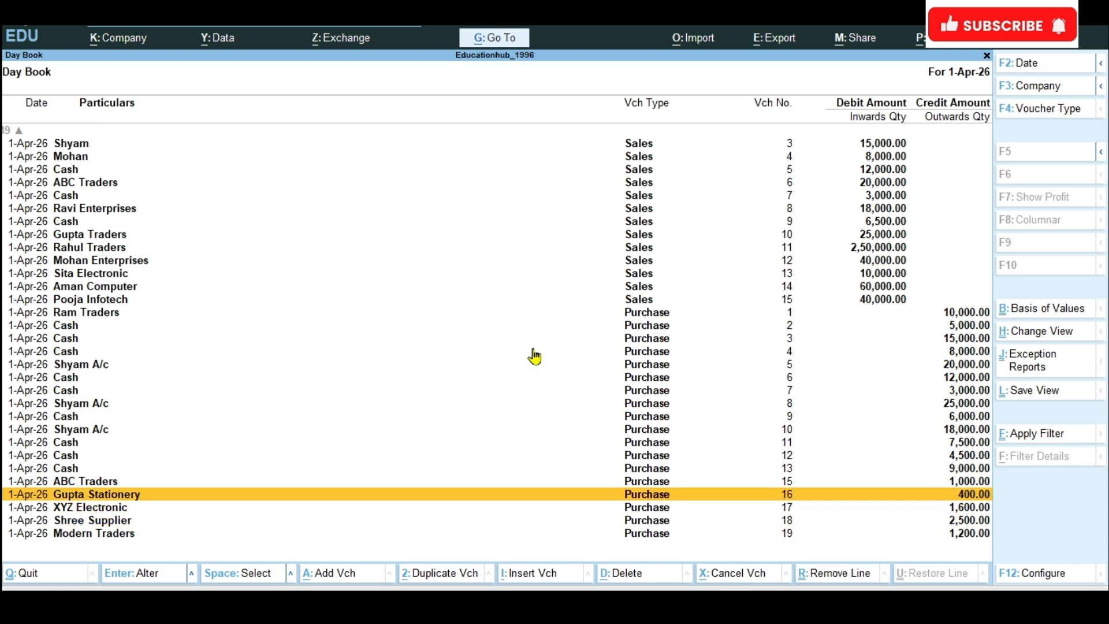
key(Up)
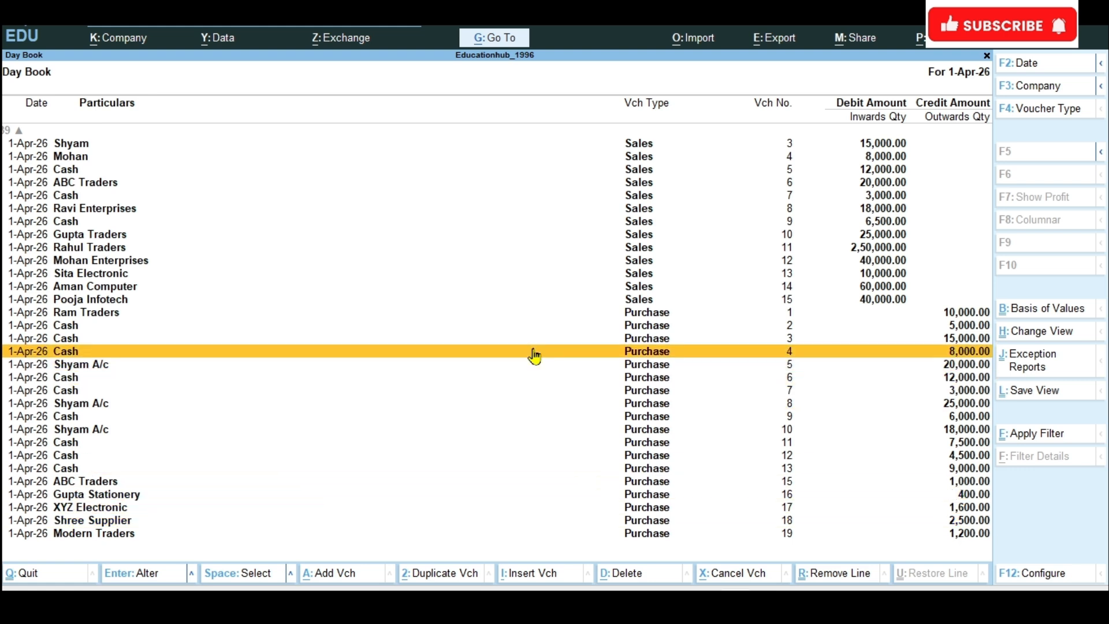
key(Up)
key(Up)
key(Up)
key(Up)
key(Up)
key(Up)
key(Up)
key(Up)
key(Up)
key(Up)
key(Up)
key(Up)
key(Up)
key(Up)
key(Up)
key(Up)
key(Up)
key(Up)
key(Up)
key(Up)
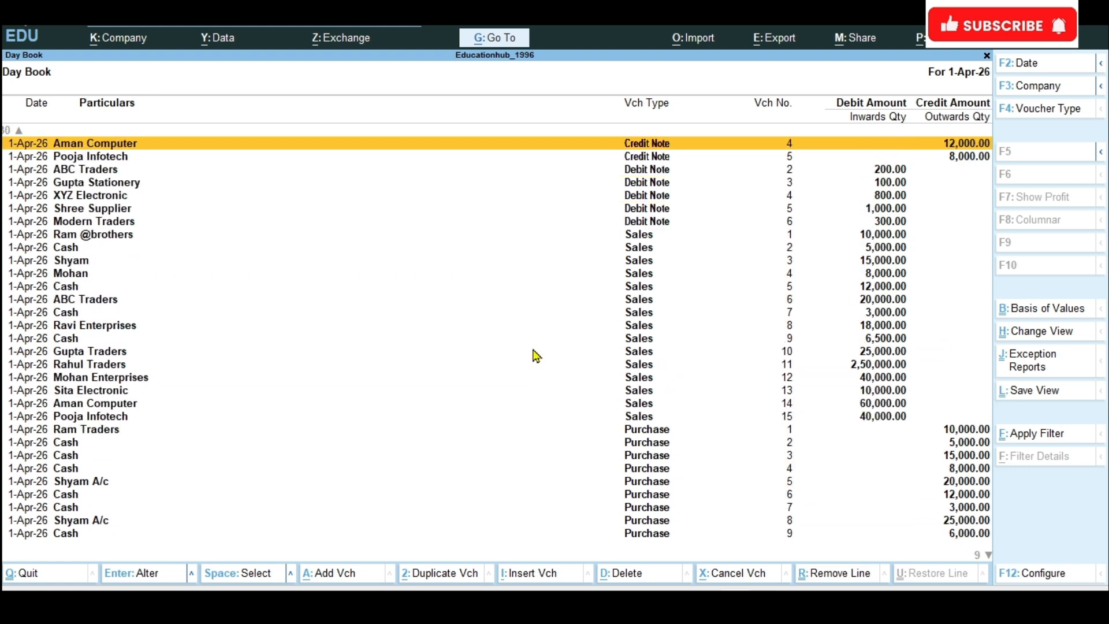
key(Page_Up)
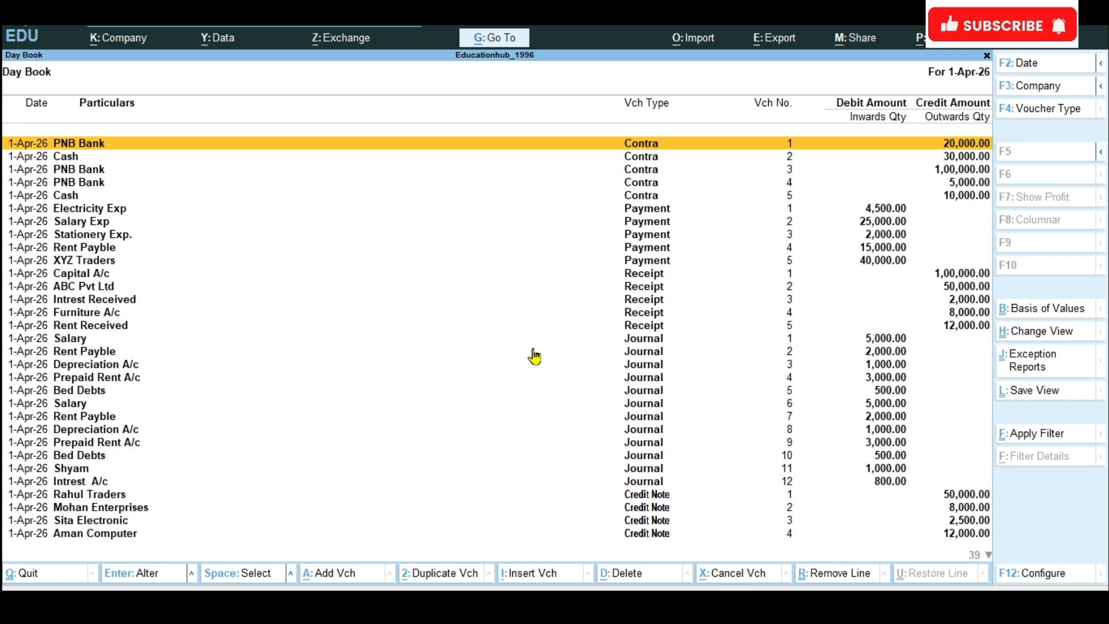
click(988, 556)
click(988, 556)
click(988, 556)
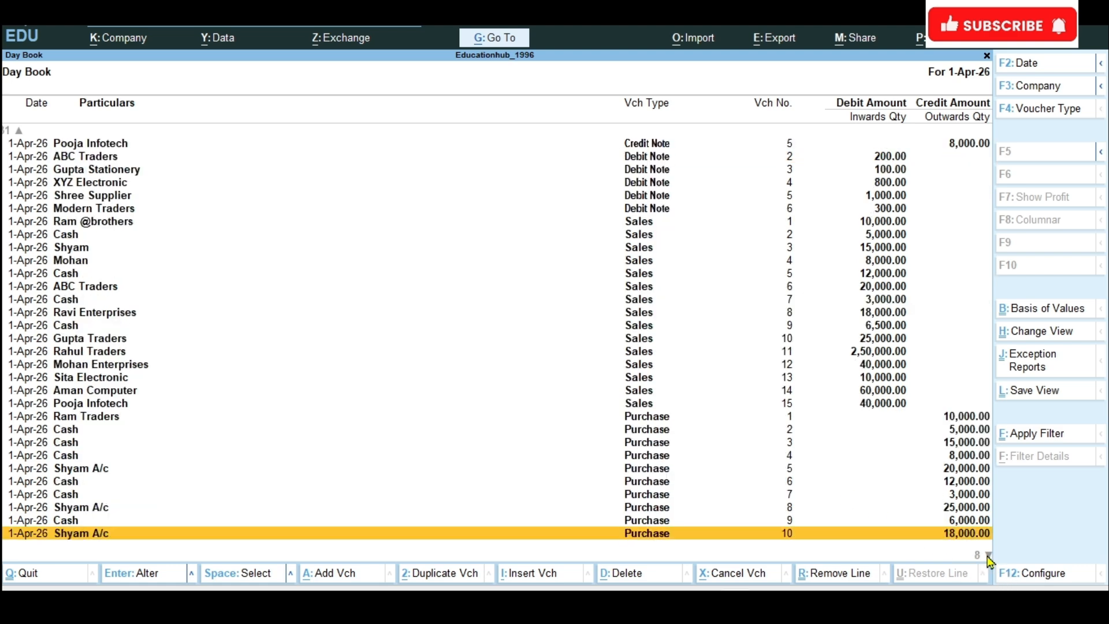
click(988, 556)
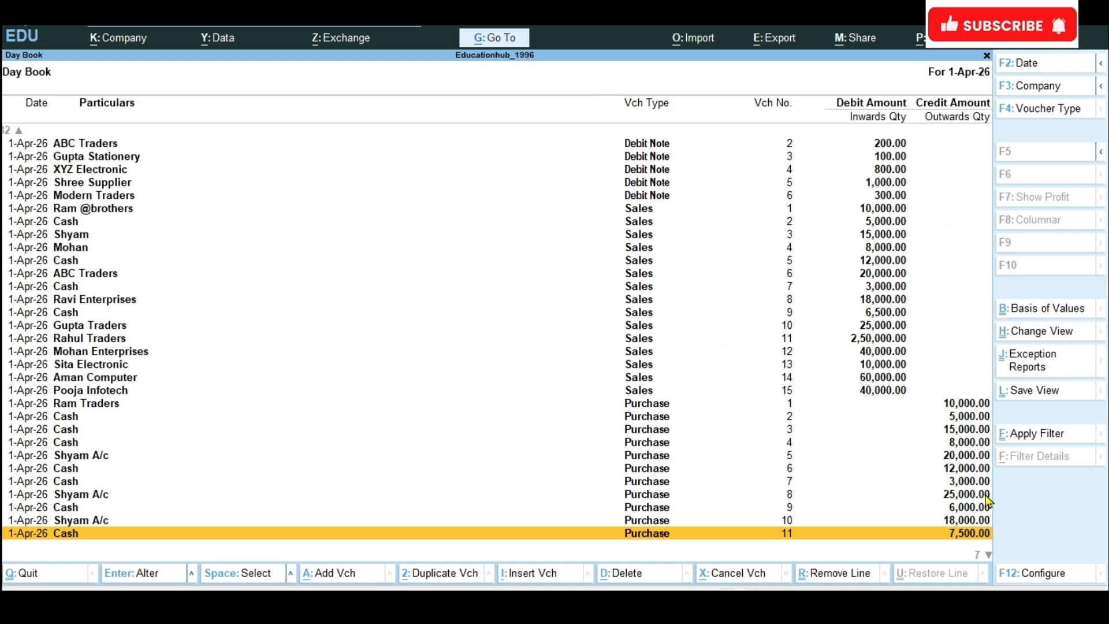
key(Up)
key(Up)
key(Up)
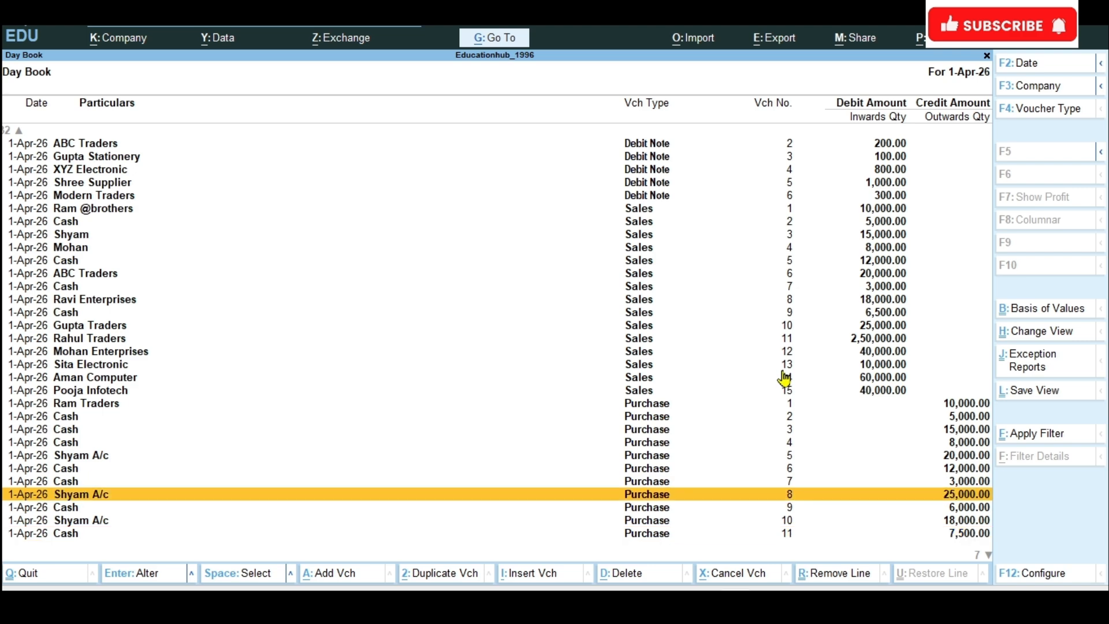
key(Up)
key(Up)
key(Up)
key(Up)
key(Up)
key(Up)
key(Up)
key(Up)
key(Up)
key(Up)
key(Up)
key(Up)
key(Up)
key(Up)
key(Up)
key(Up)
key(Up)
key(Up)
key(Up)
key(Up)
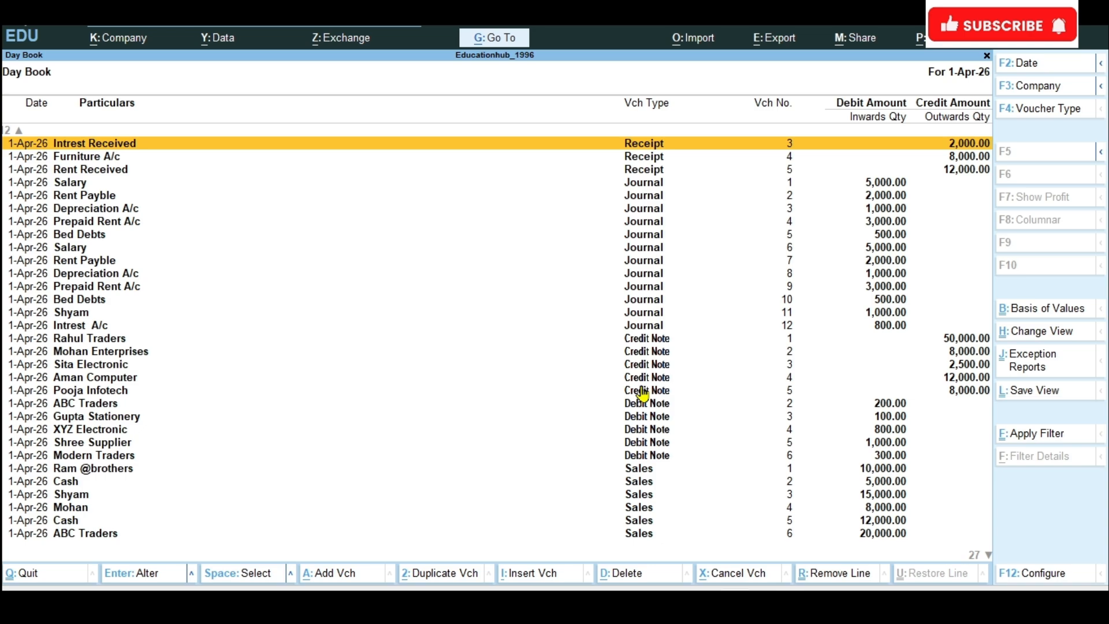
key(ctrl)
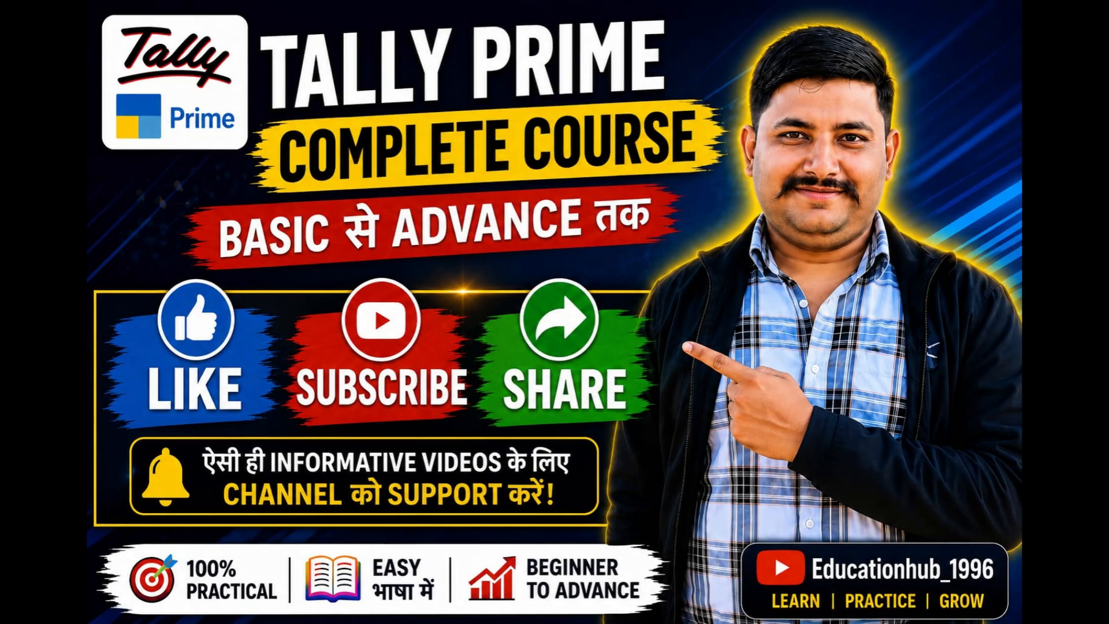